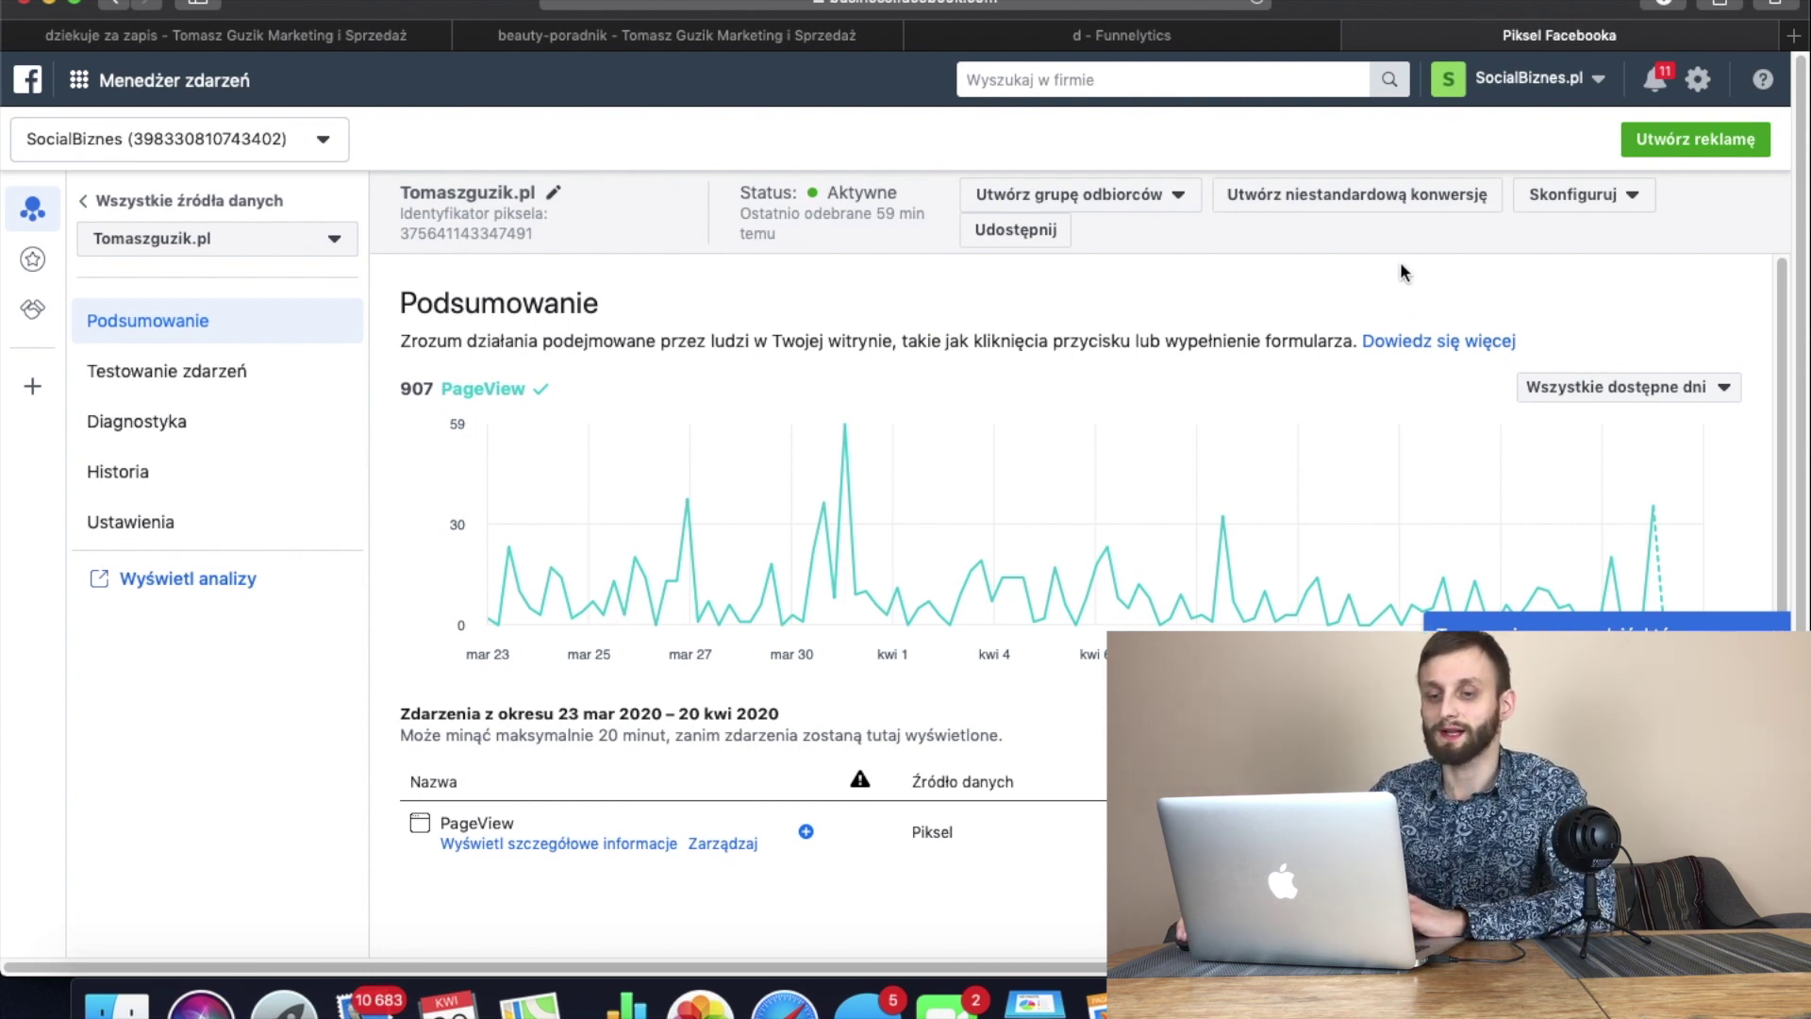
Open the instructions for manually adding the existing Facebook pixel's code to the website.
scroll(1391, 283, "down", 2)
scroll(420, 170, "down", 1)
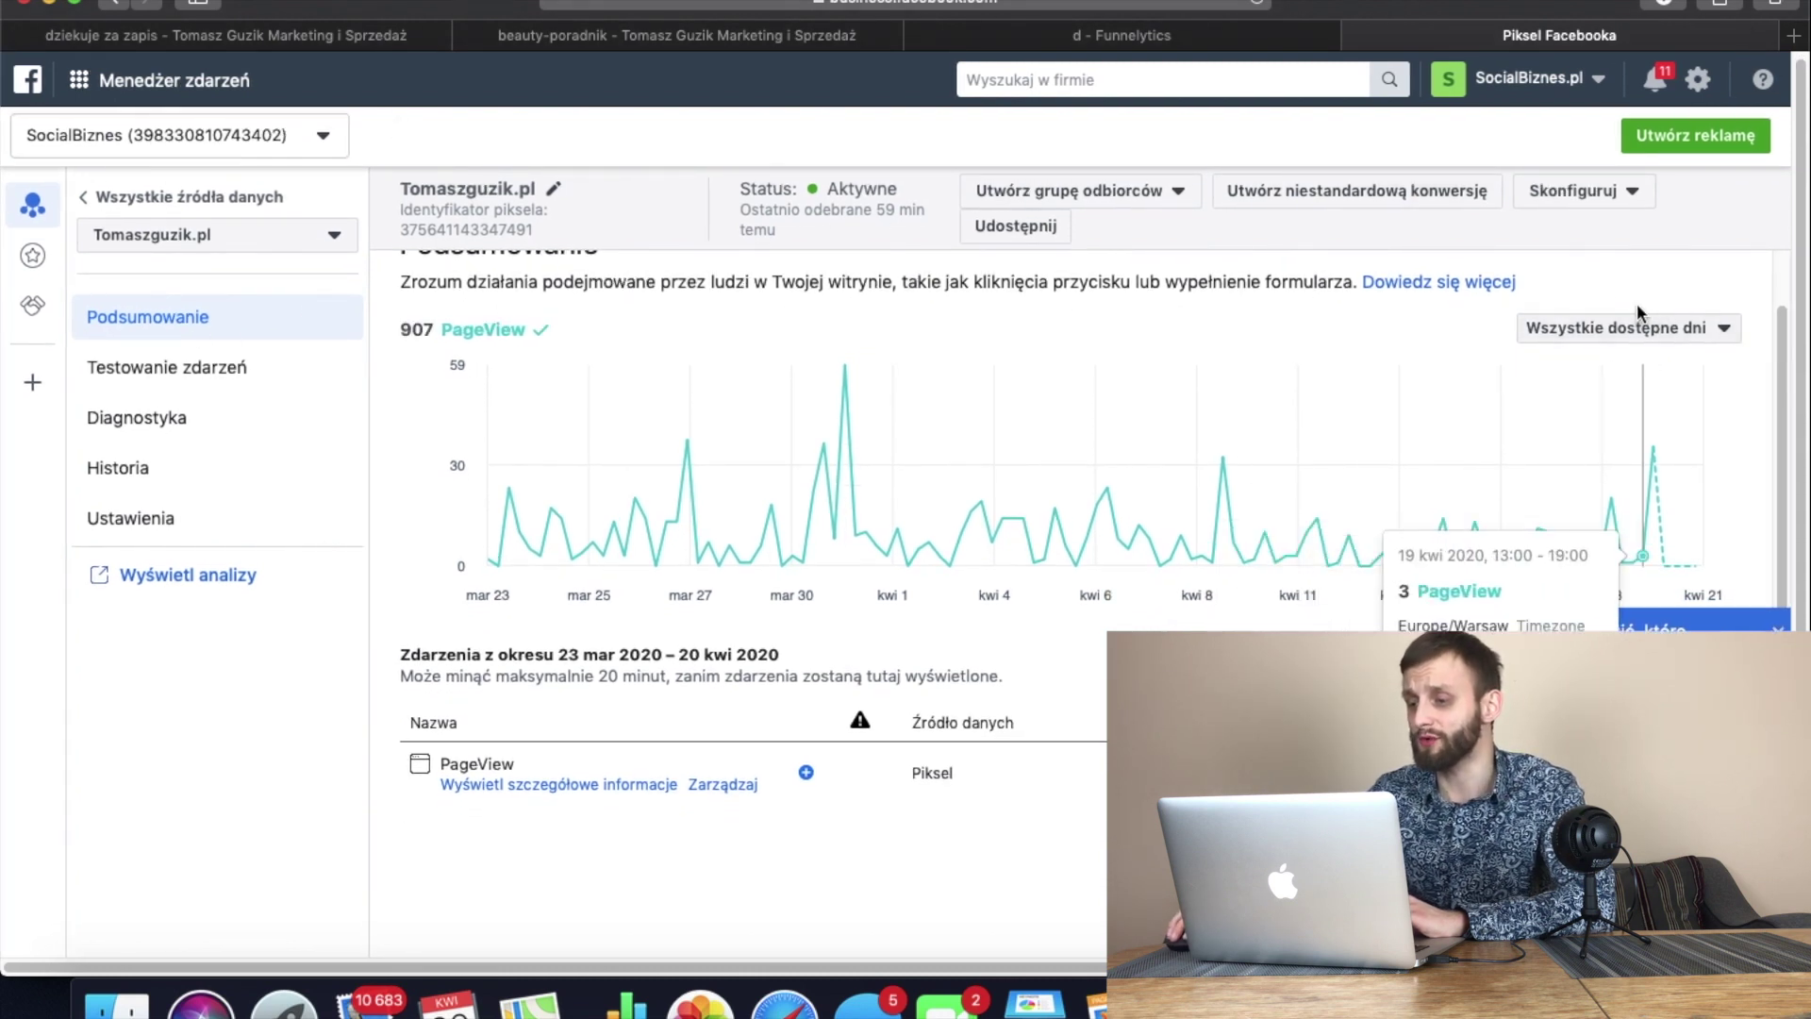
left_click(1627, 191)
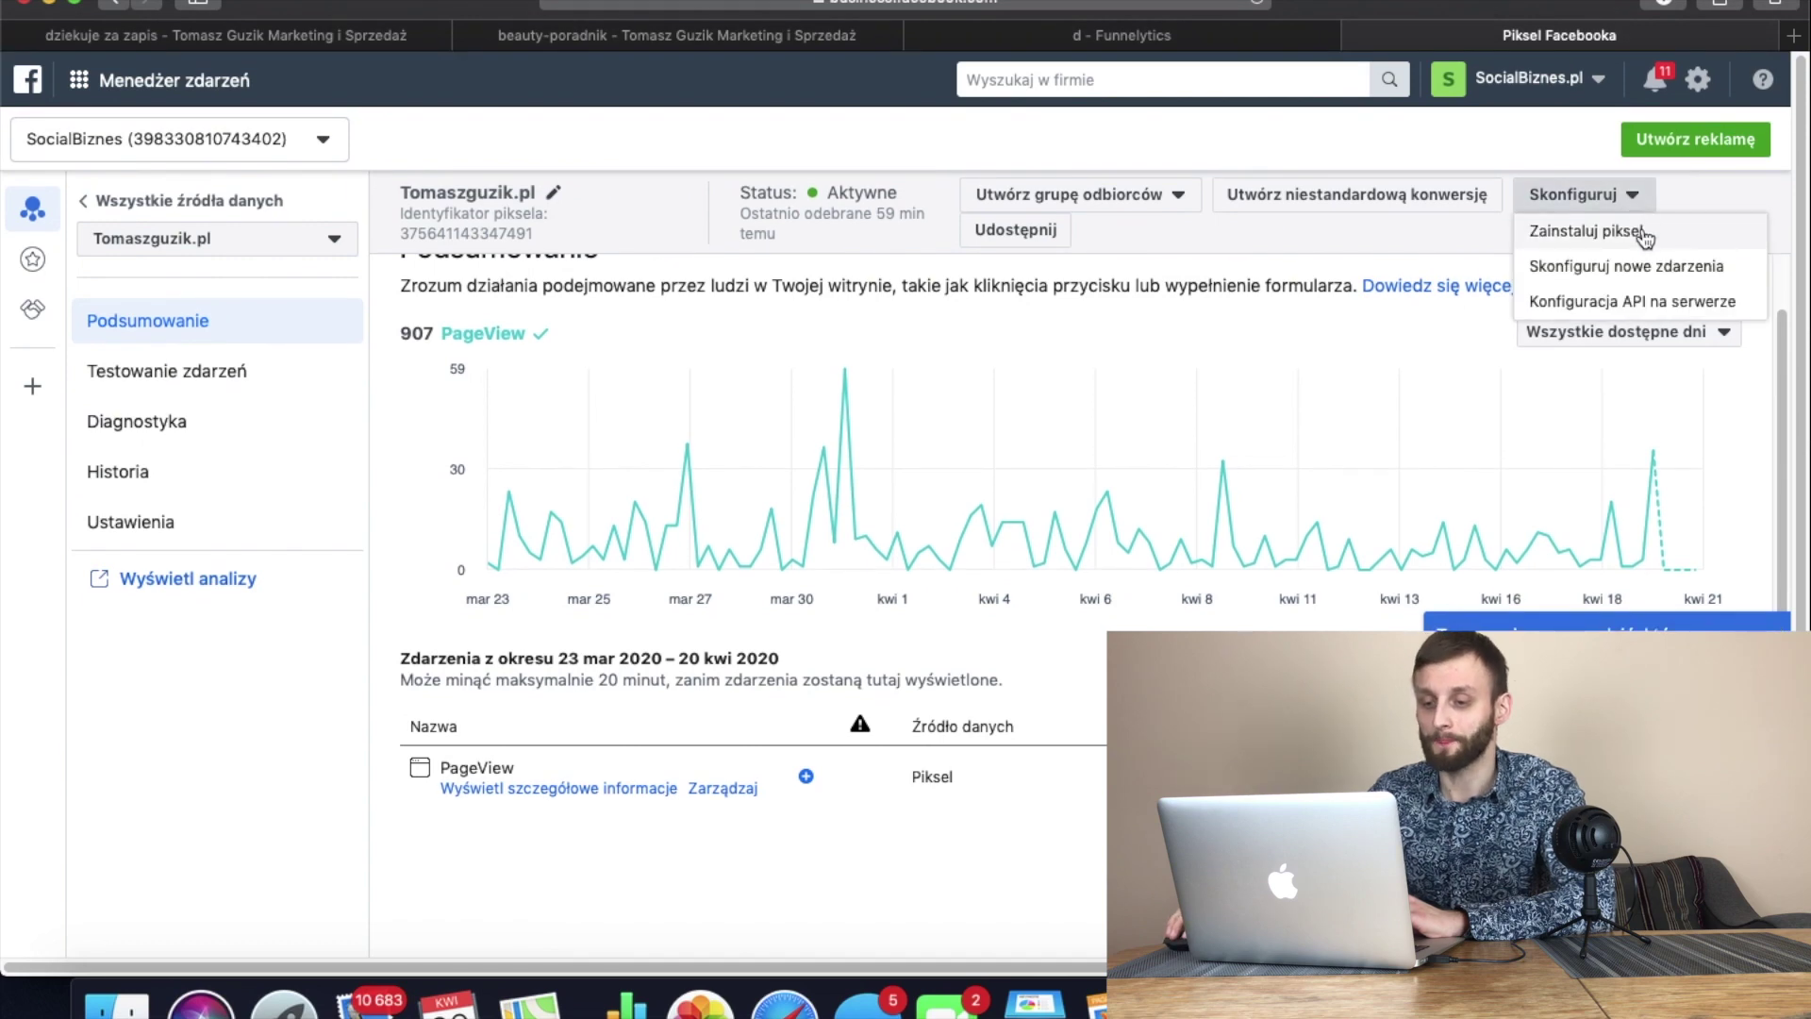
left_click(1641, 232)
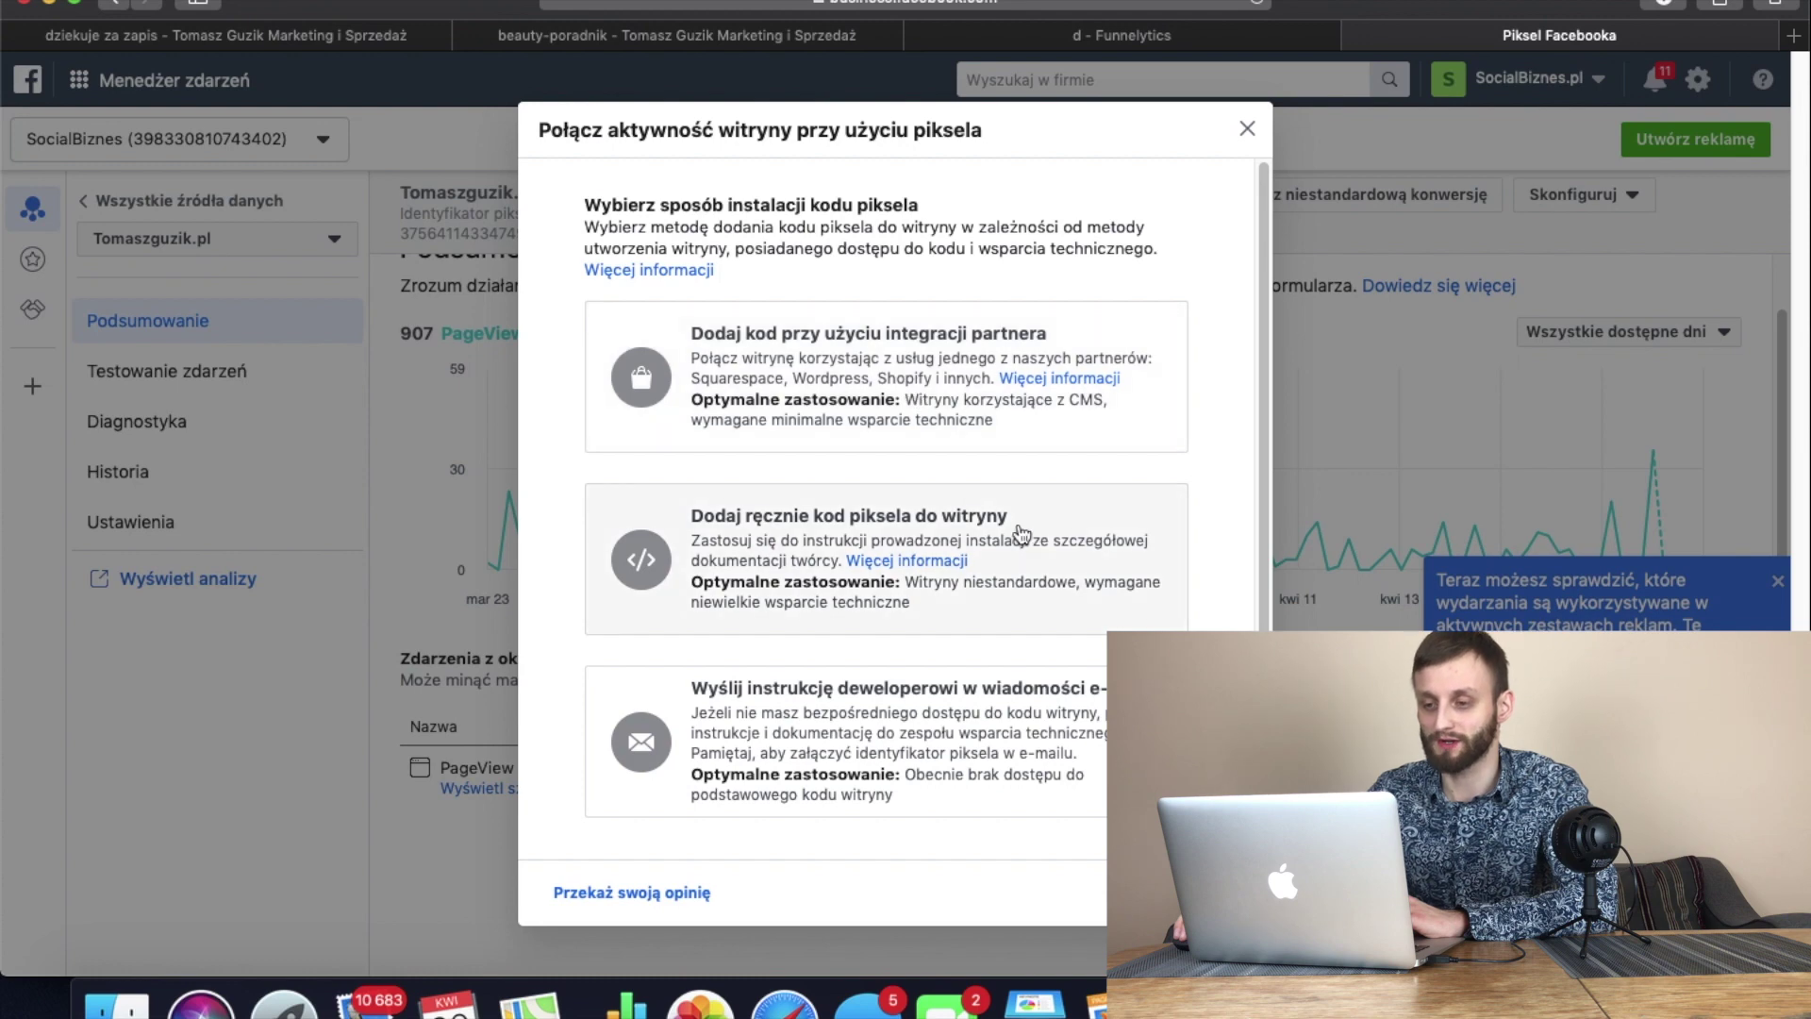
left_click(995, 522)
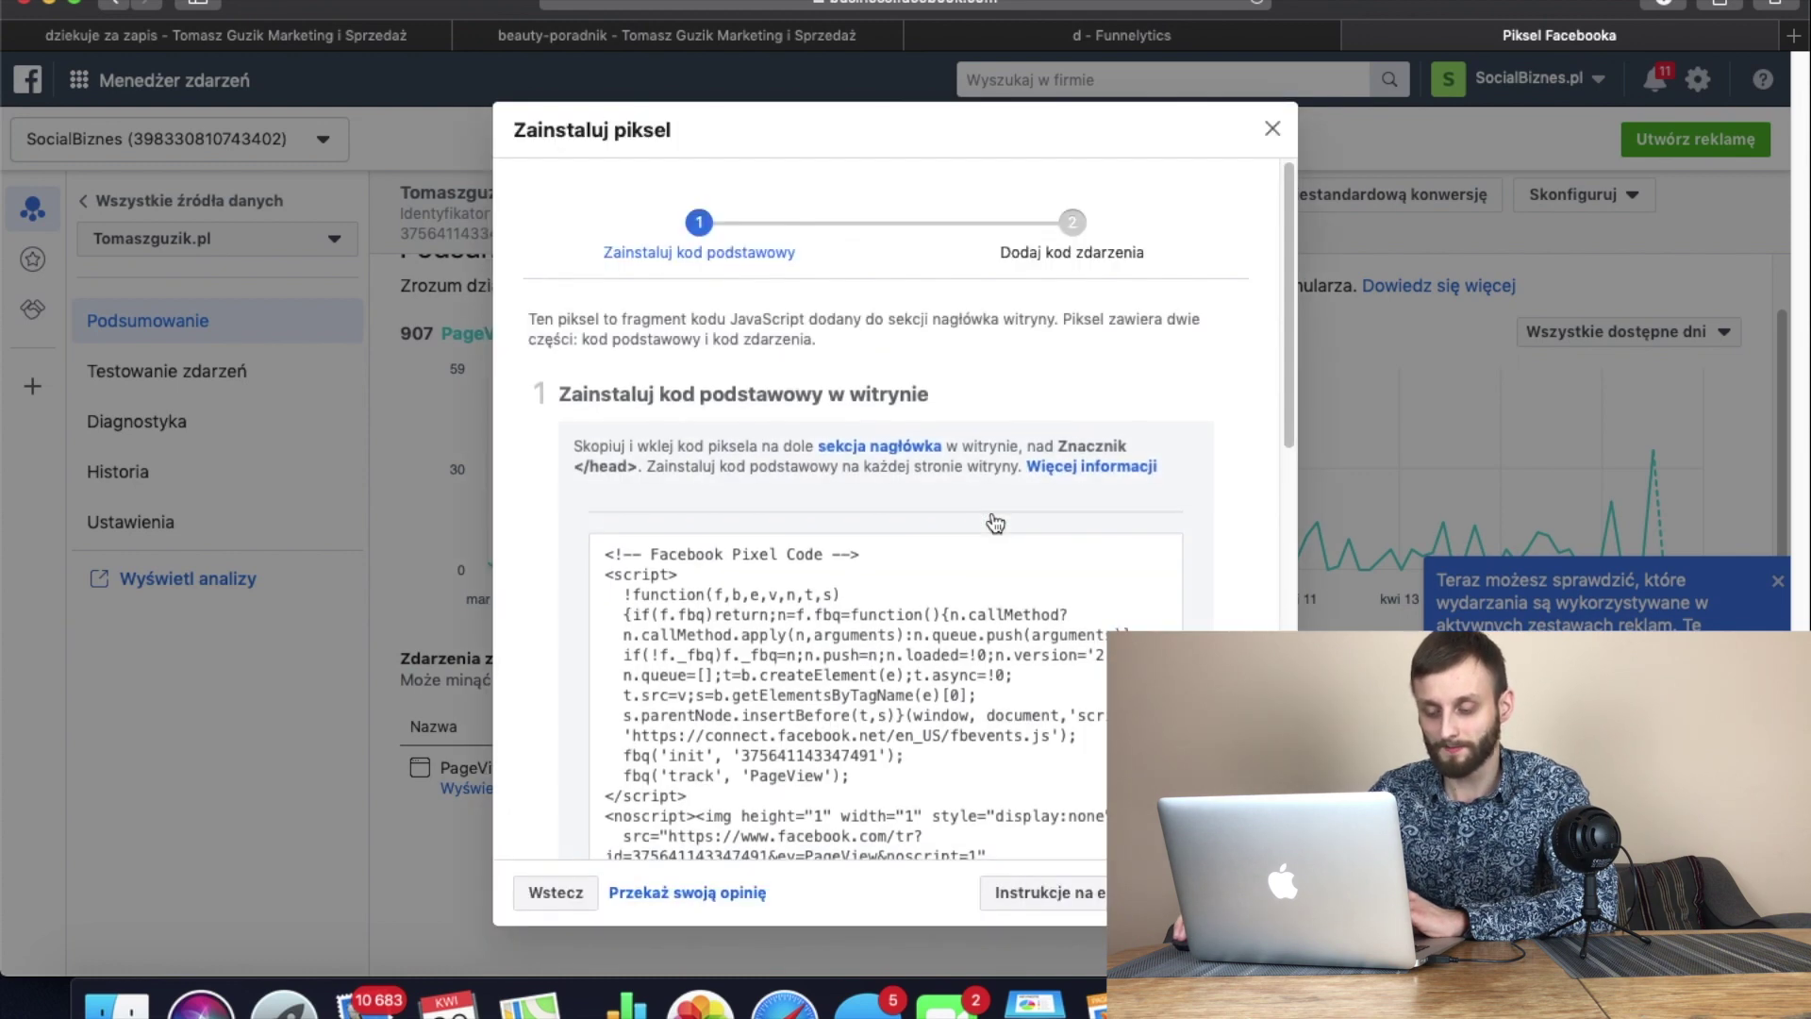
Copy the base pixel code and review the instruction about placing it above the </head> tag, closing the installation instructions when done.
scroll(995, 514, "down", 5)
mouse_move(999, 526)
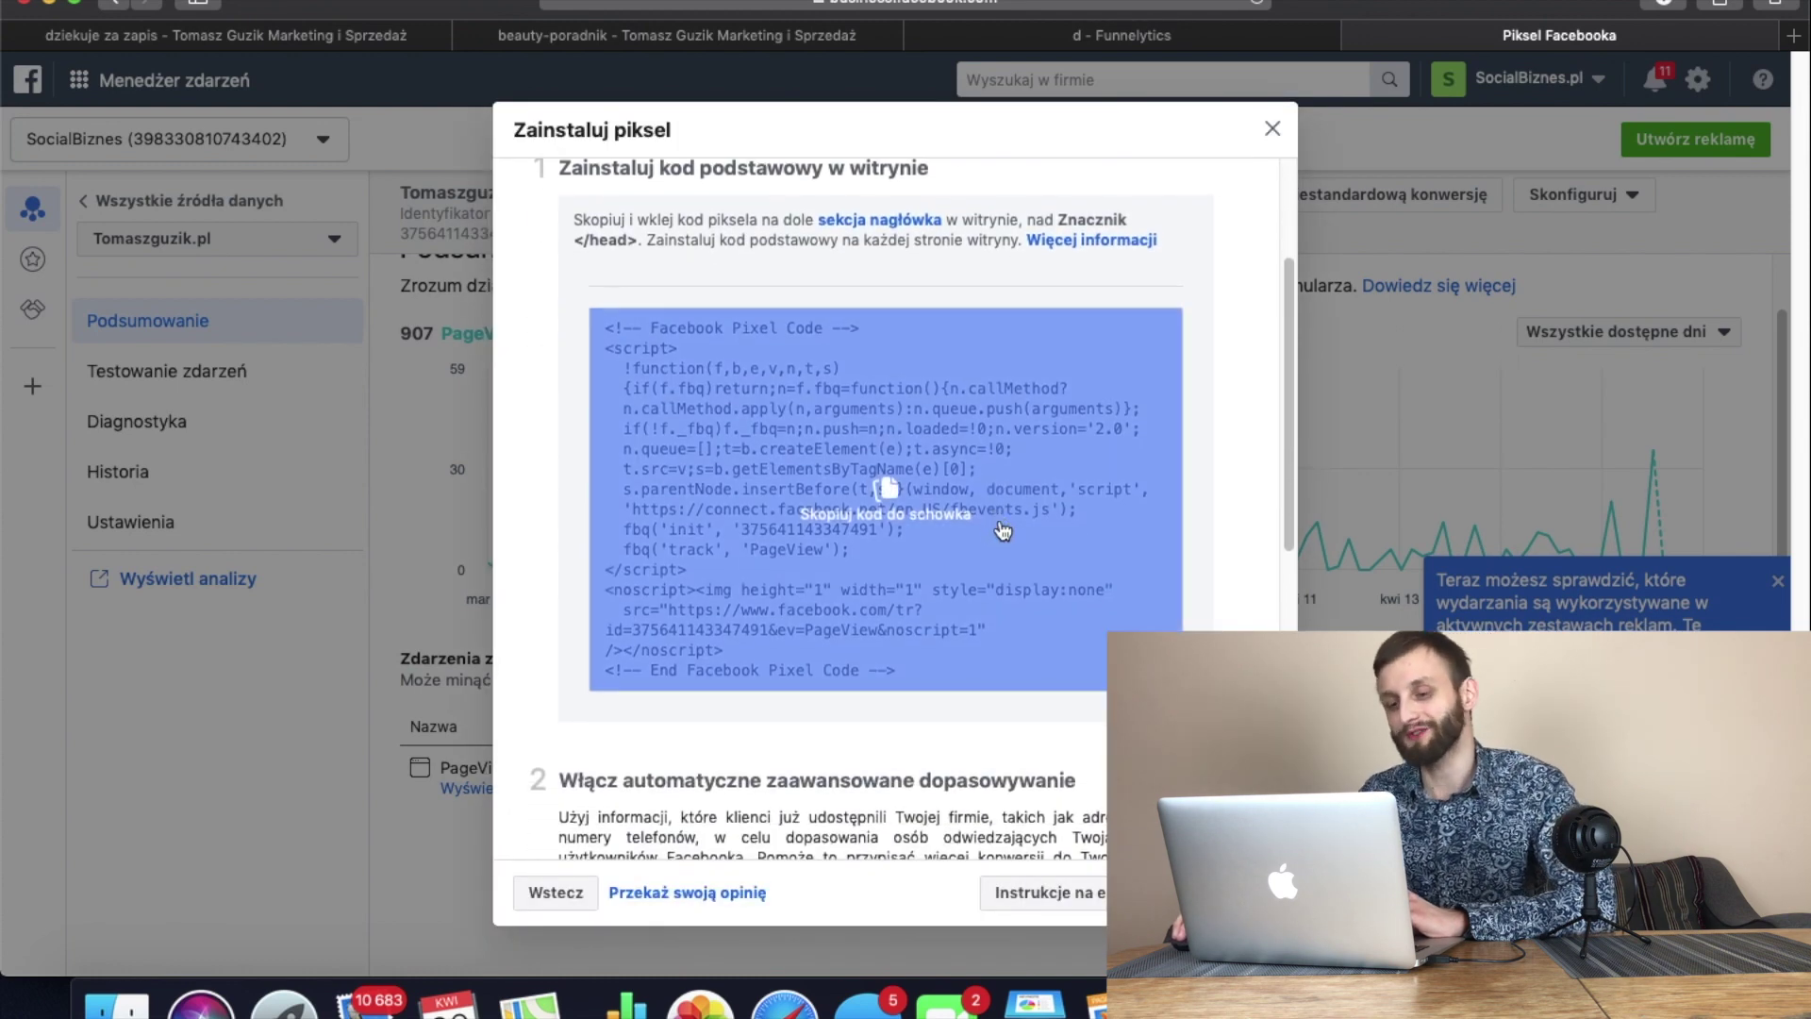
left_click(1077, 466)
scroll(1236, 493, "up", 3)
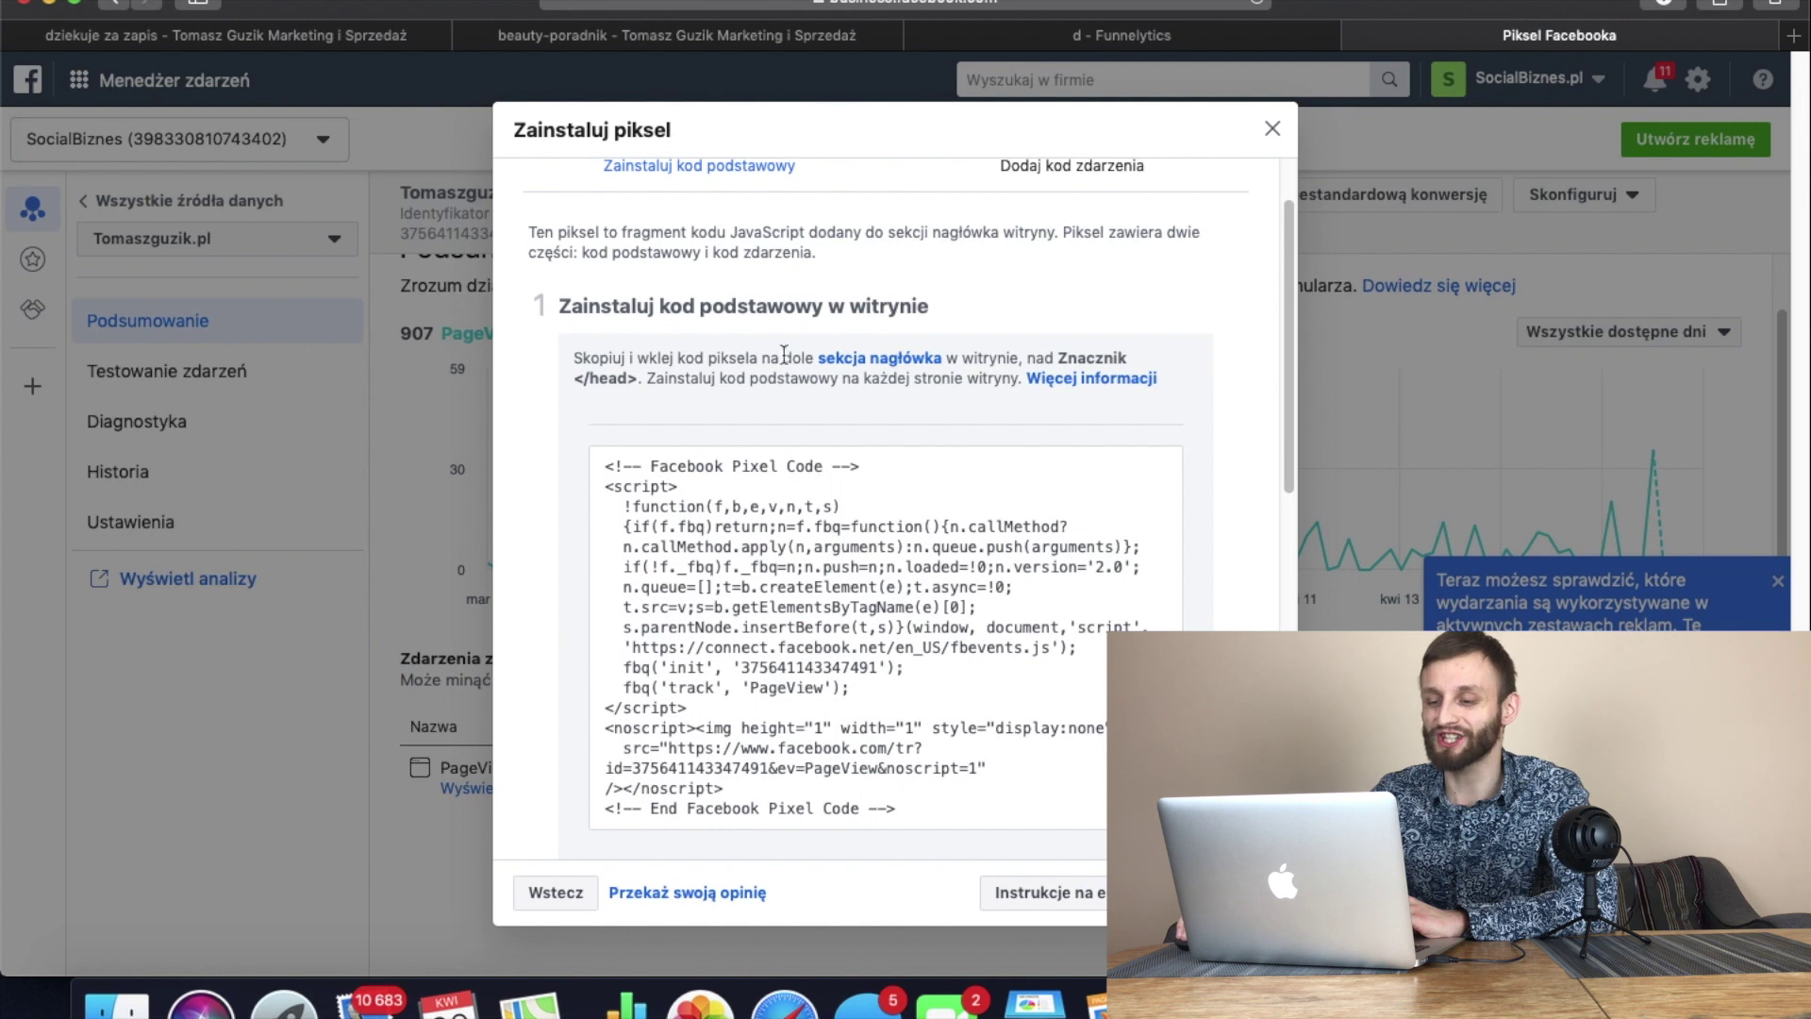
left_click_drag(573, 377, 638, 380)
left_click(638, 382)
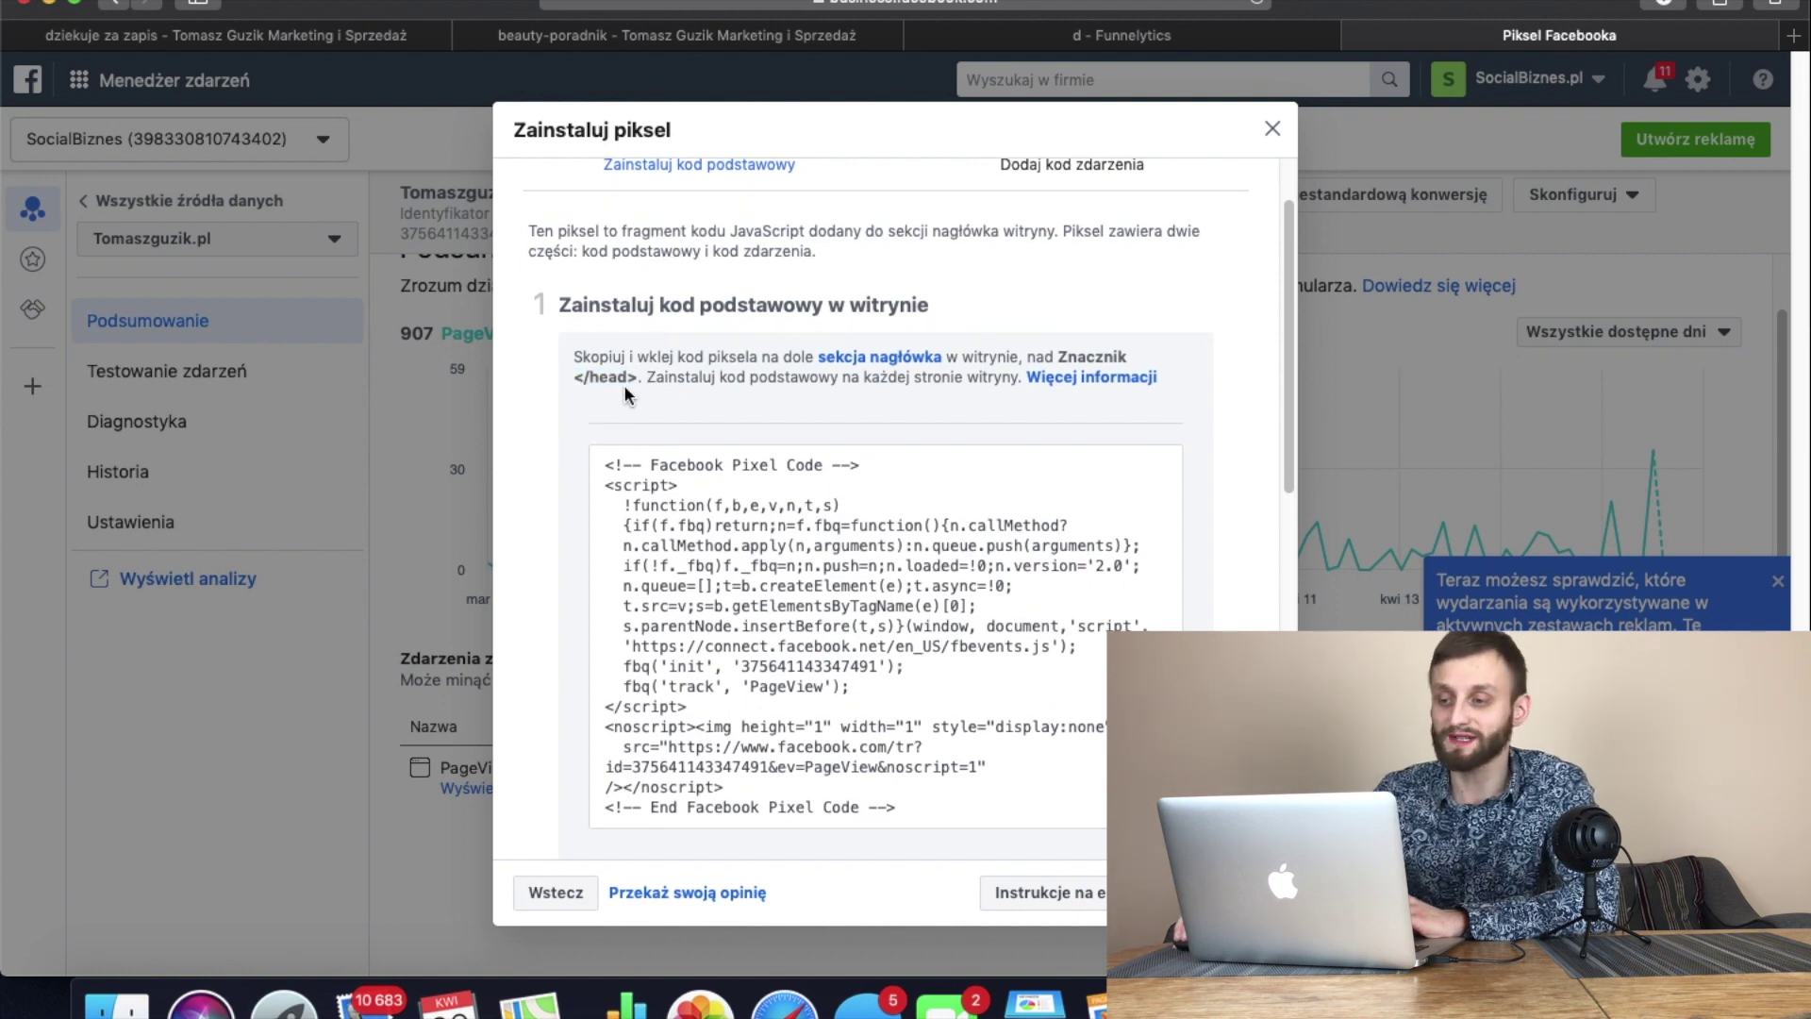
left_click(1272, 132)
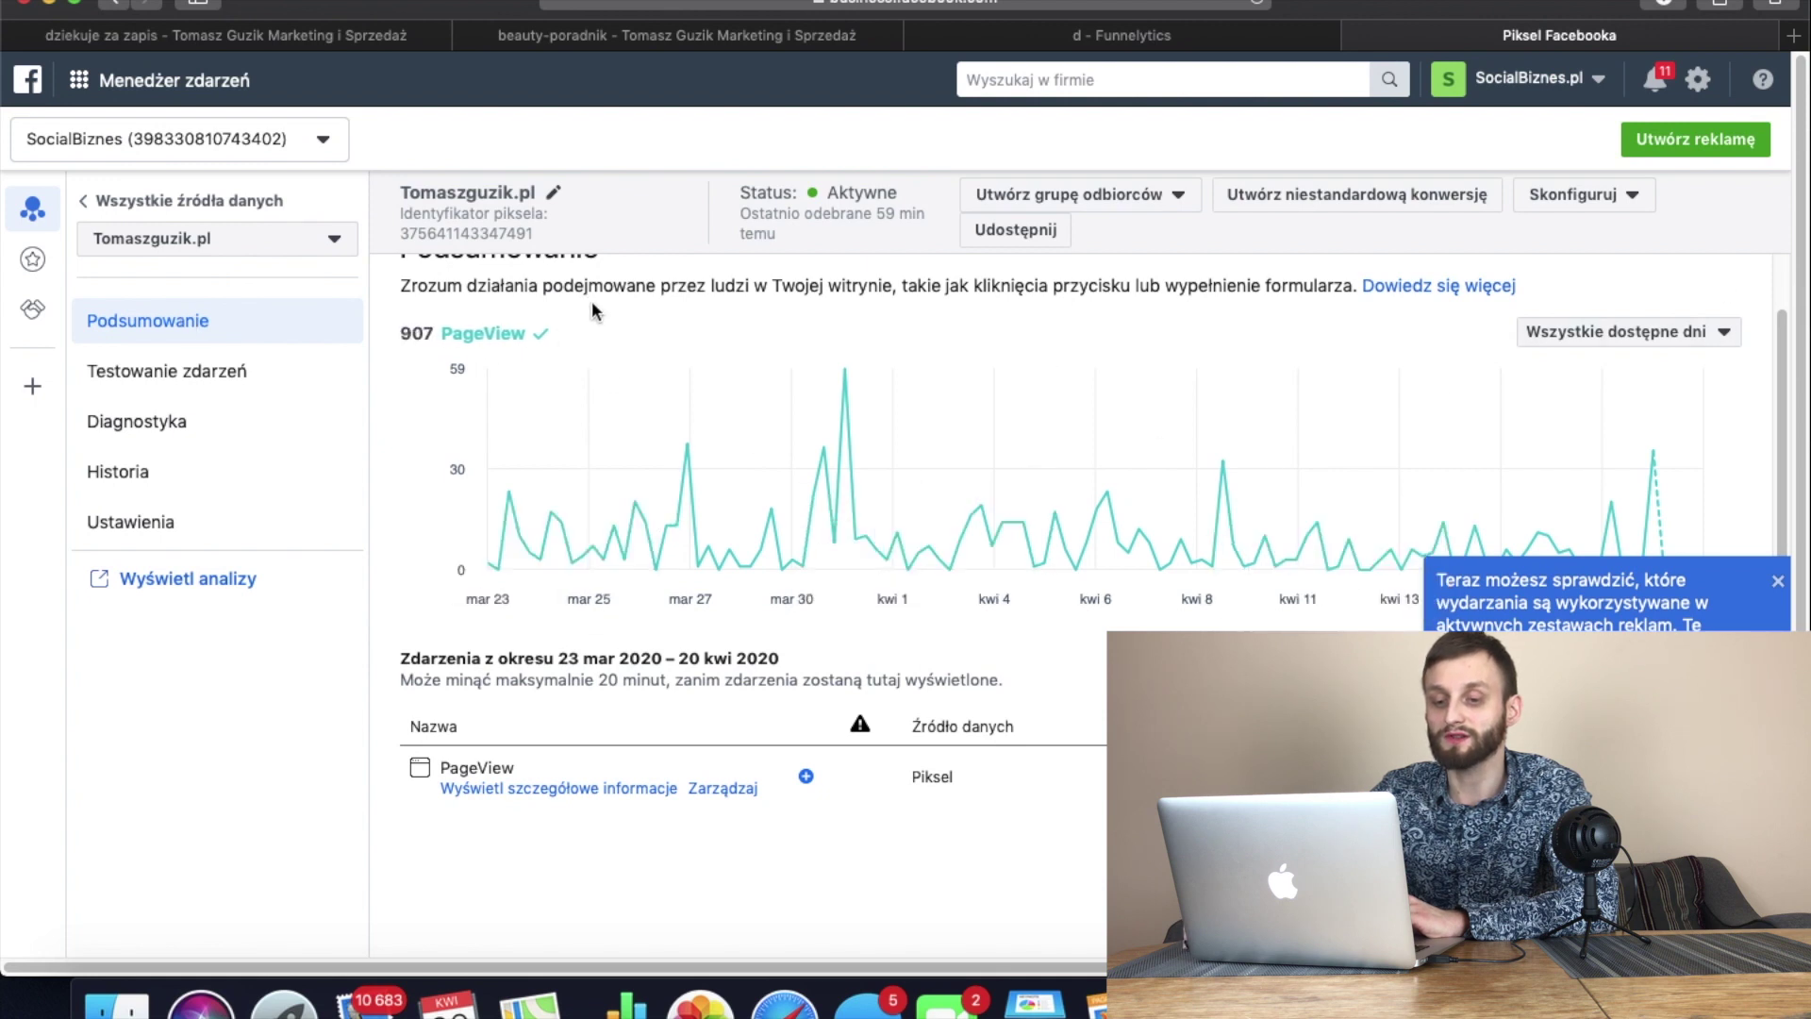
scroll(321, 528, "up", 1)
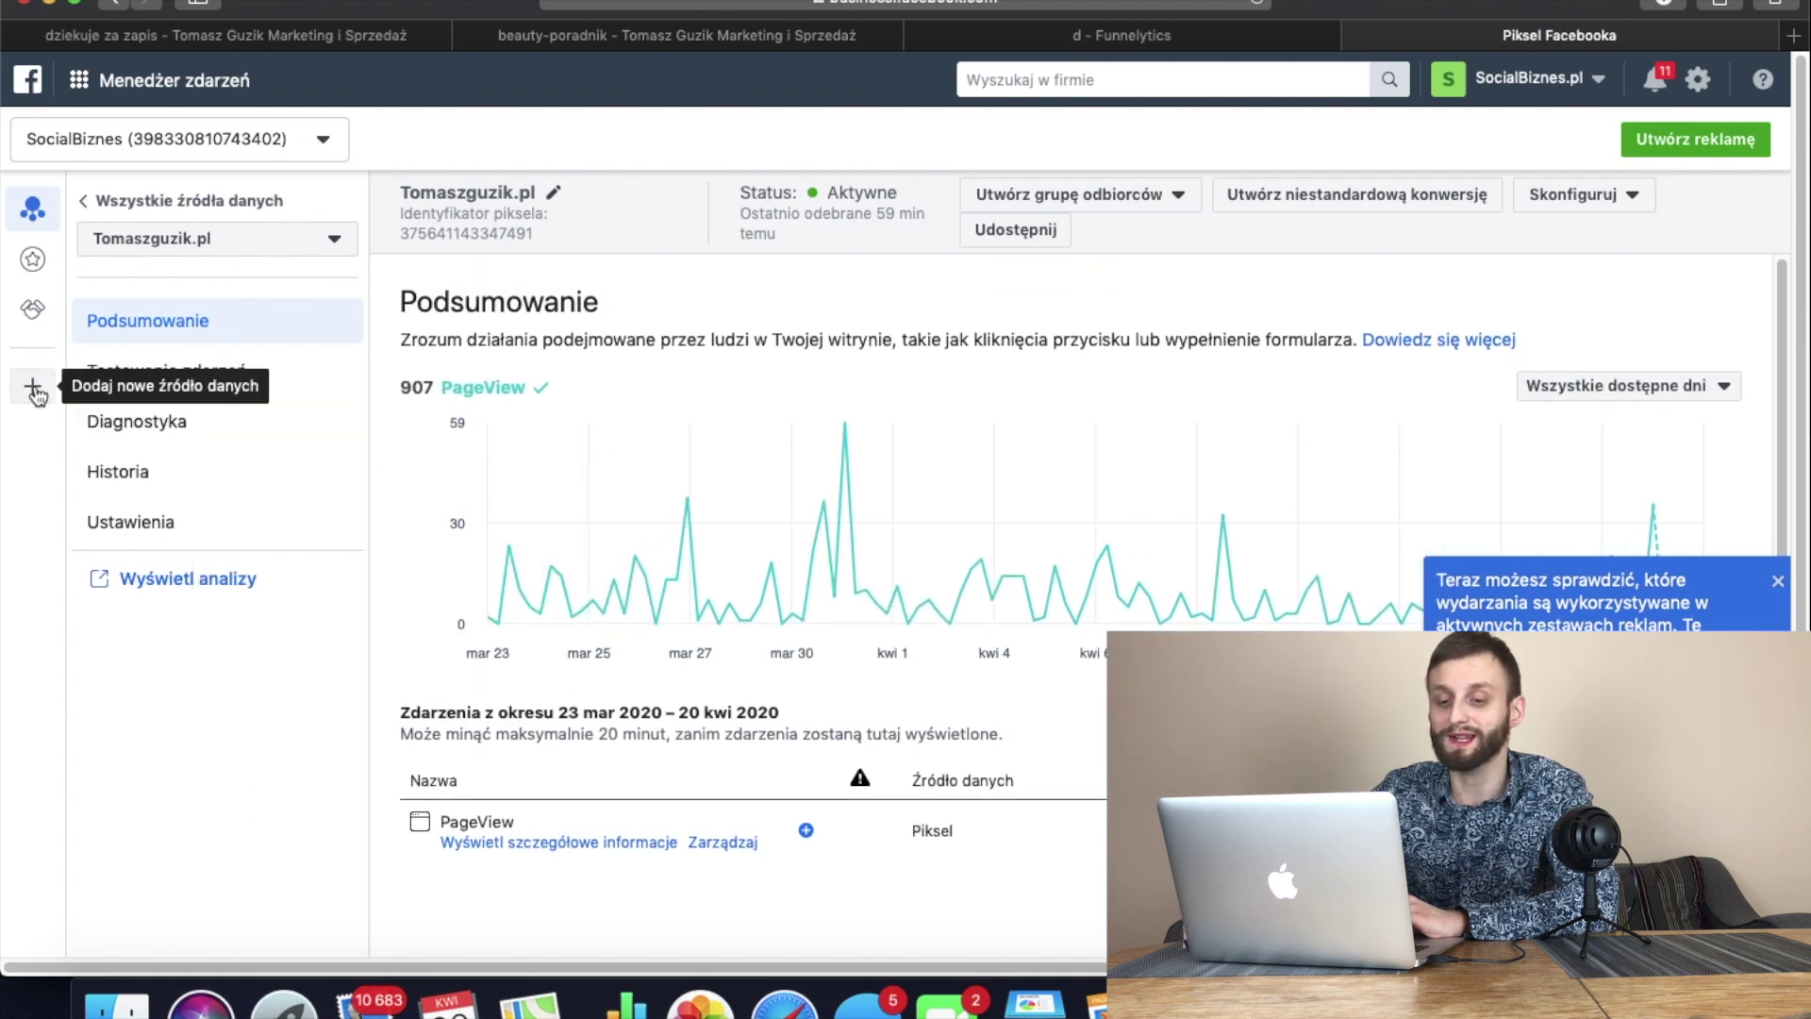
left_click(33, 391)
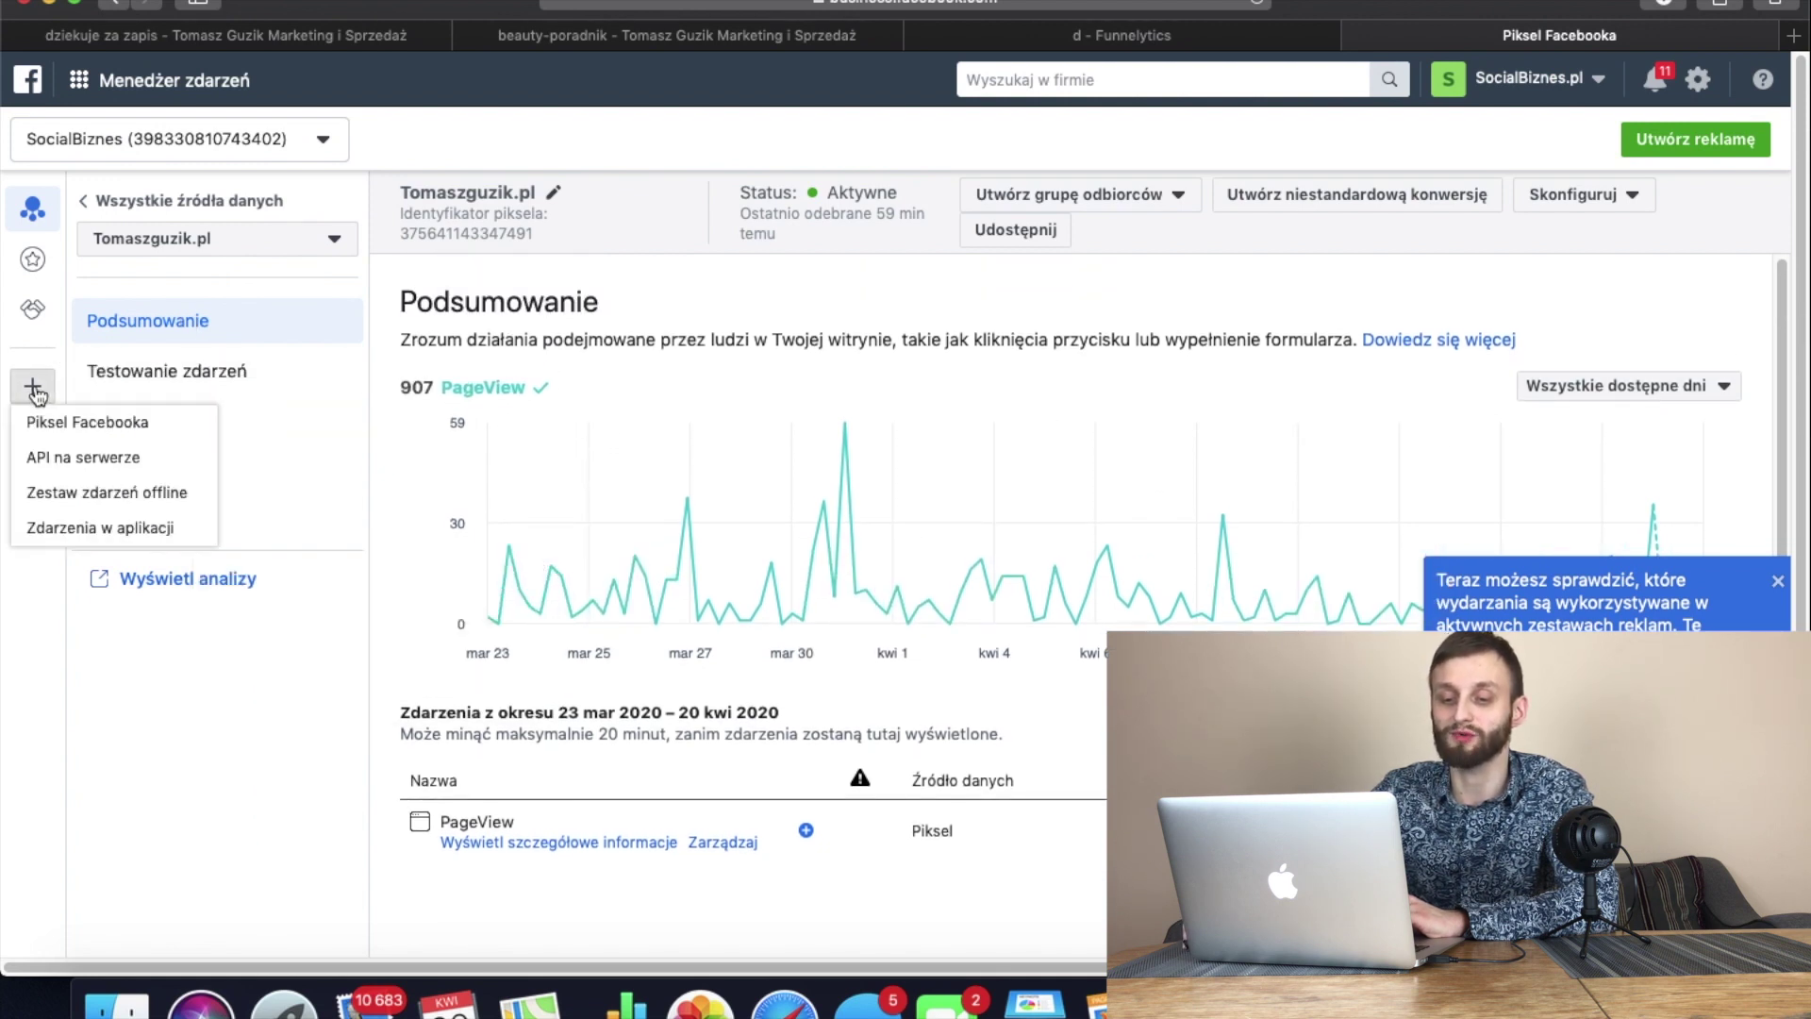
left_click(89, 423)
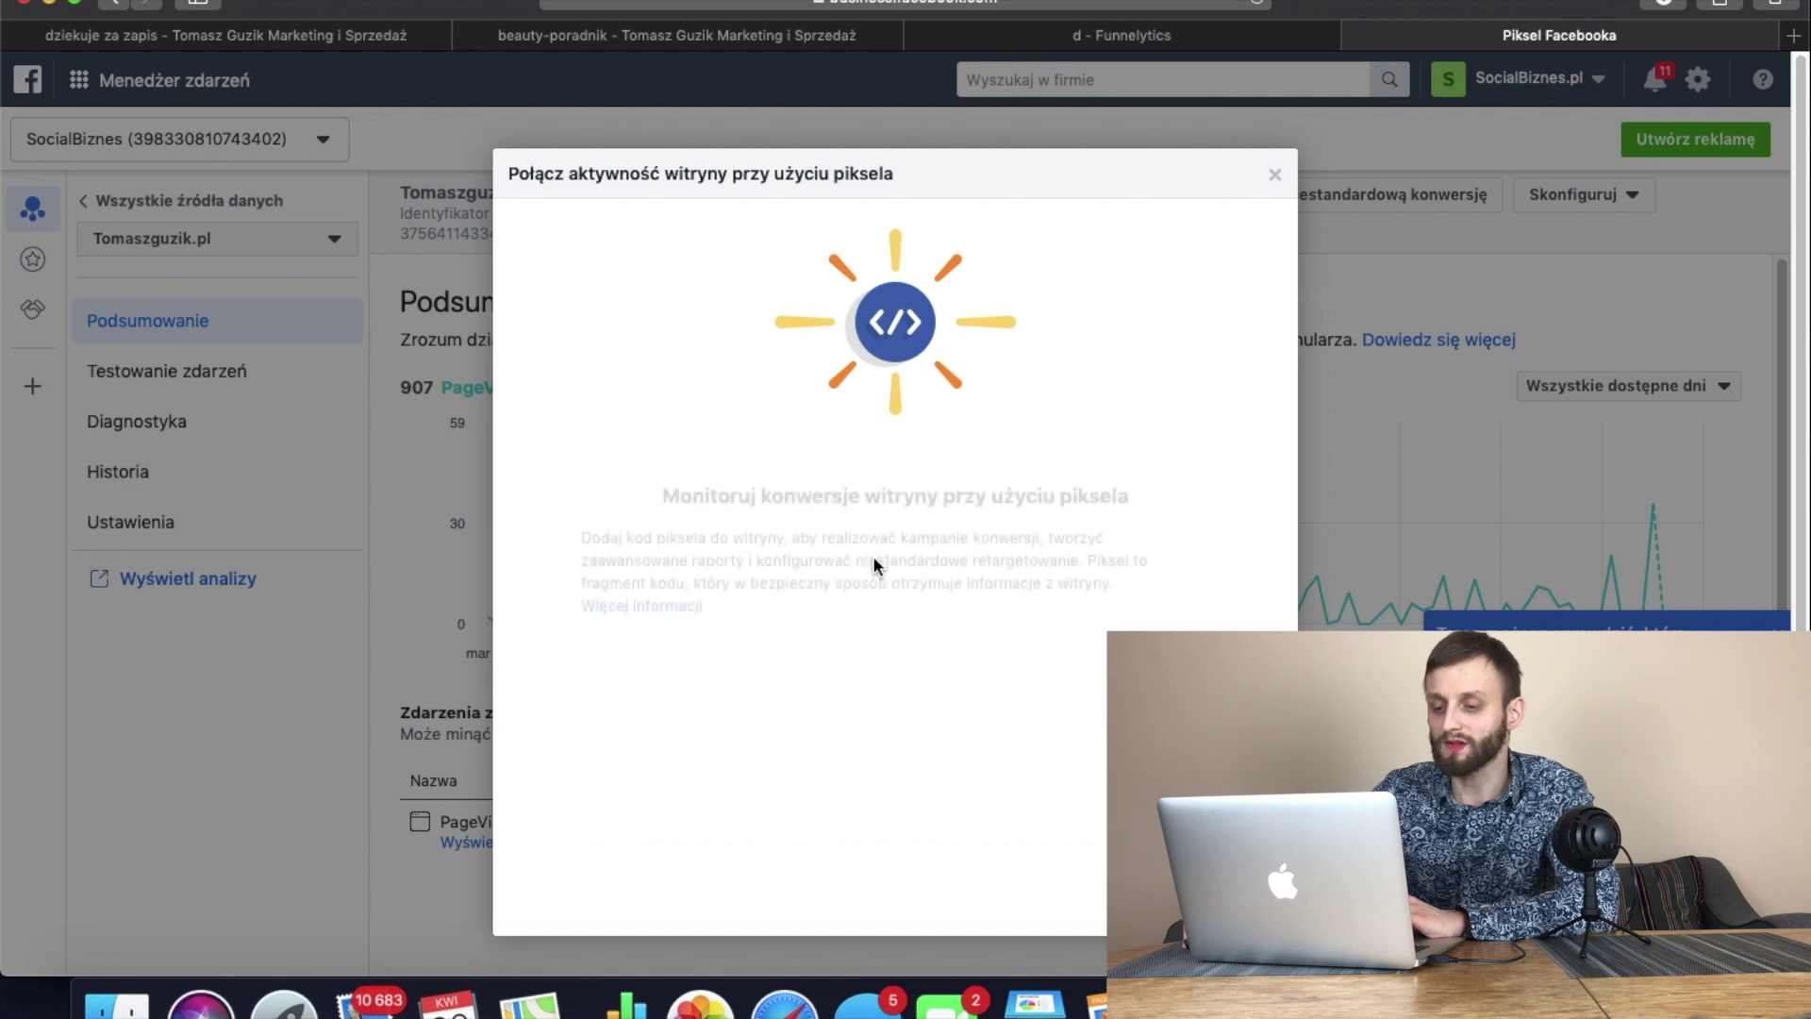
left_click_drag(808, 664, 634, 627)
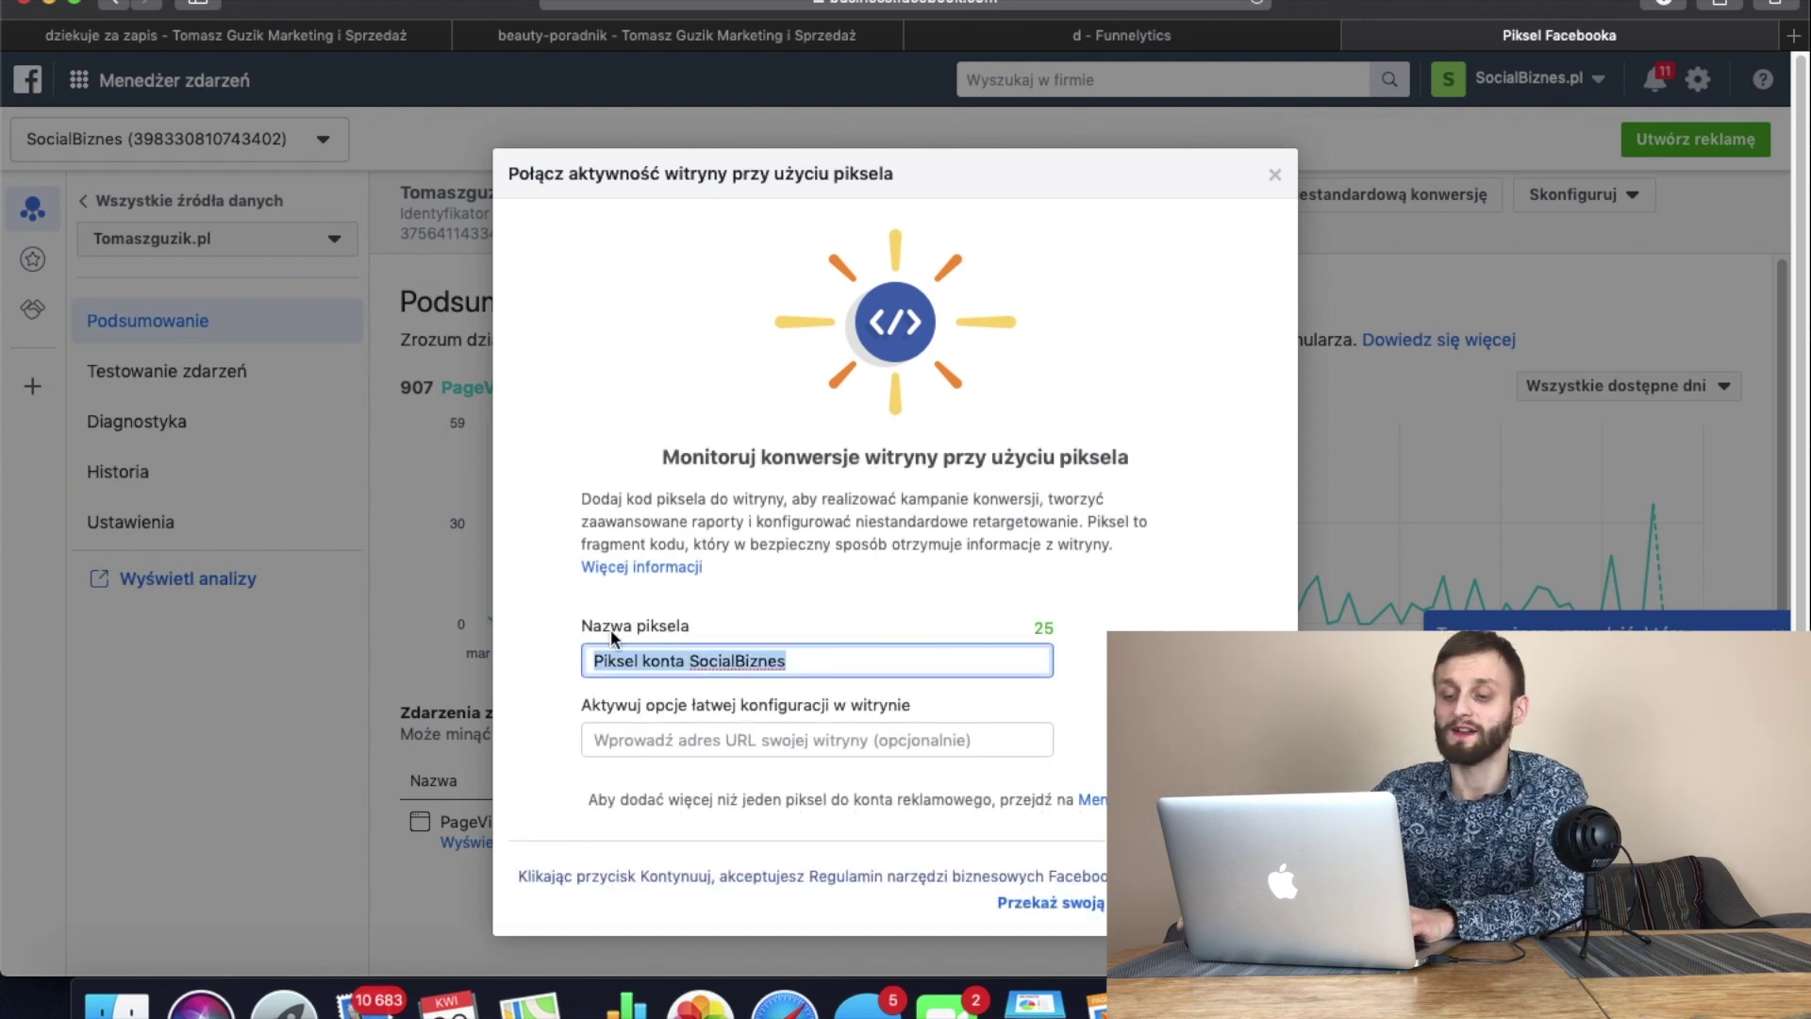
key("BackSpace")
left_click(839, 736)
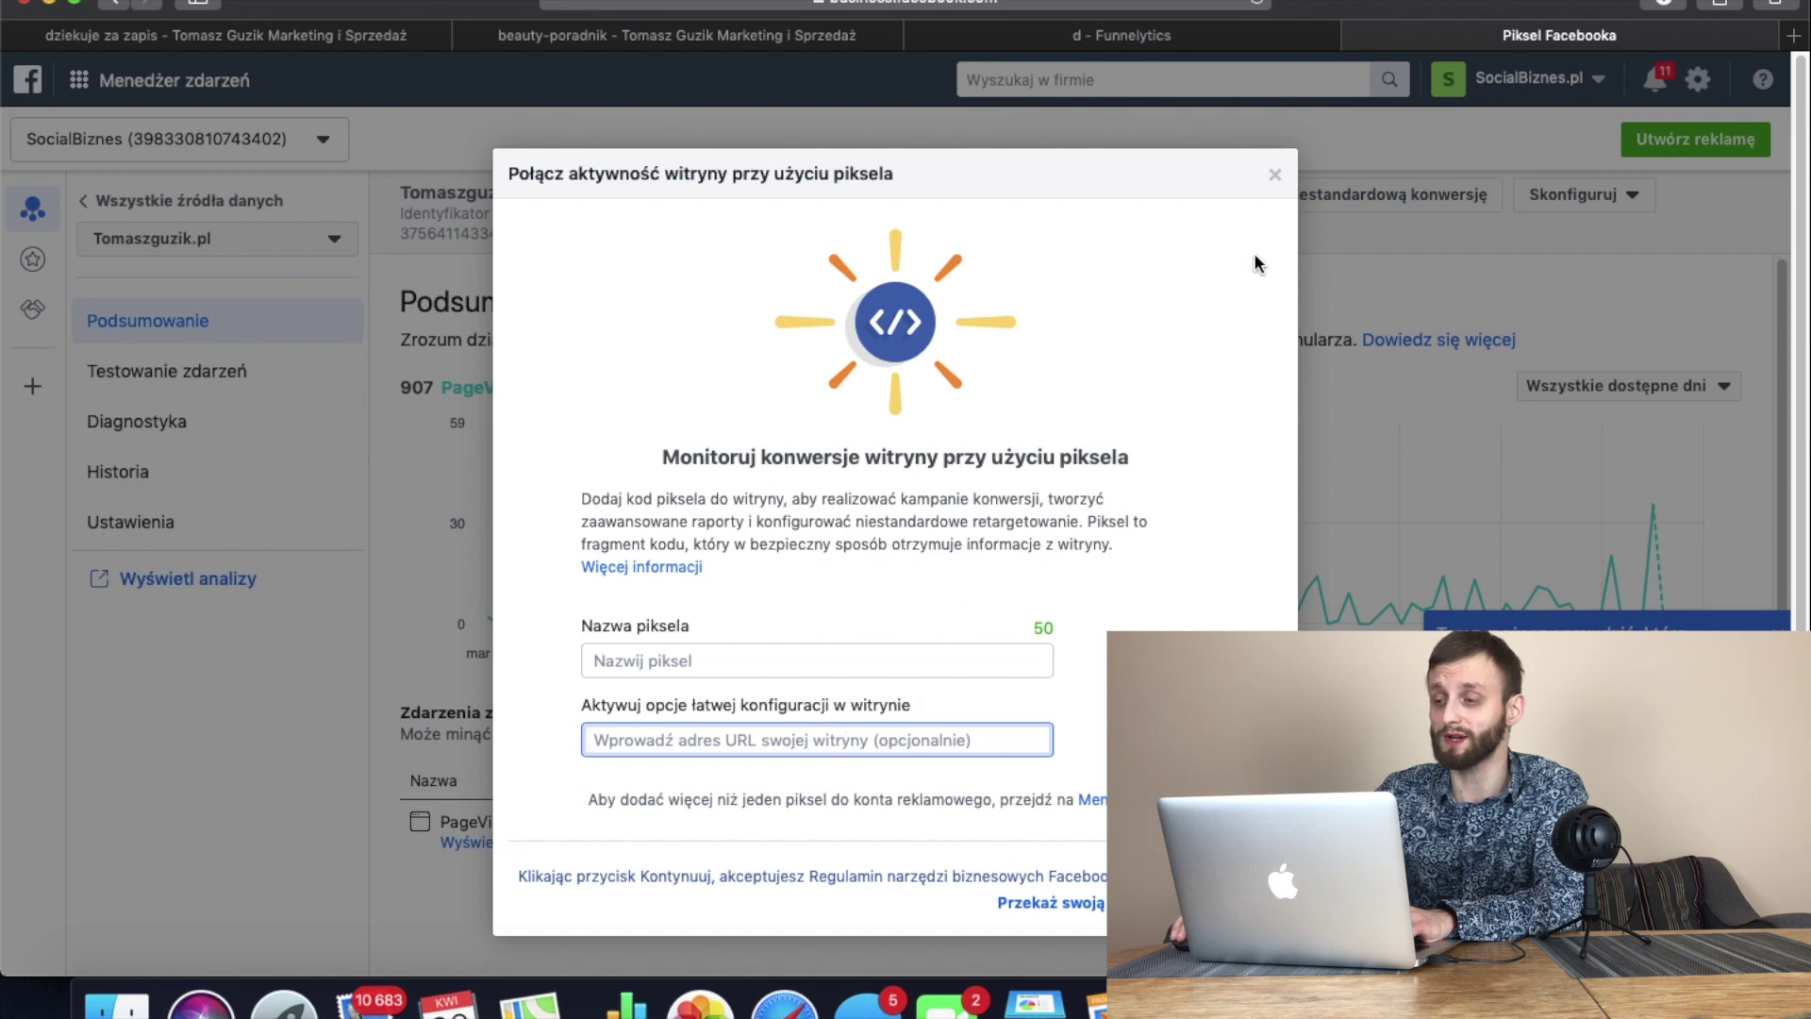
left_click(1273, 175)
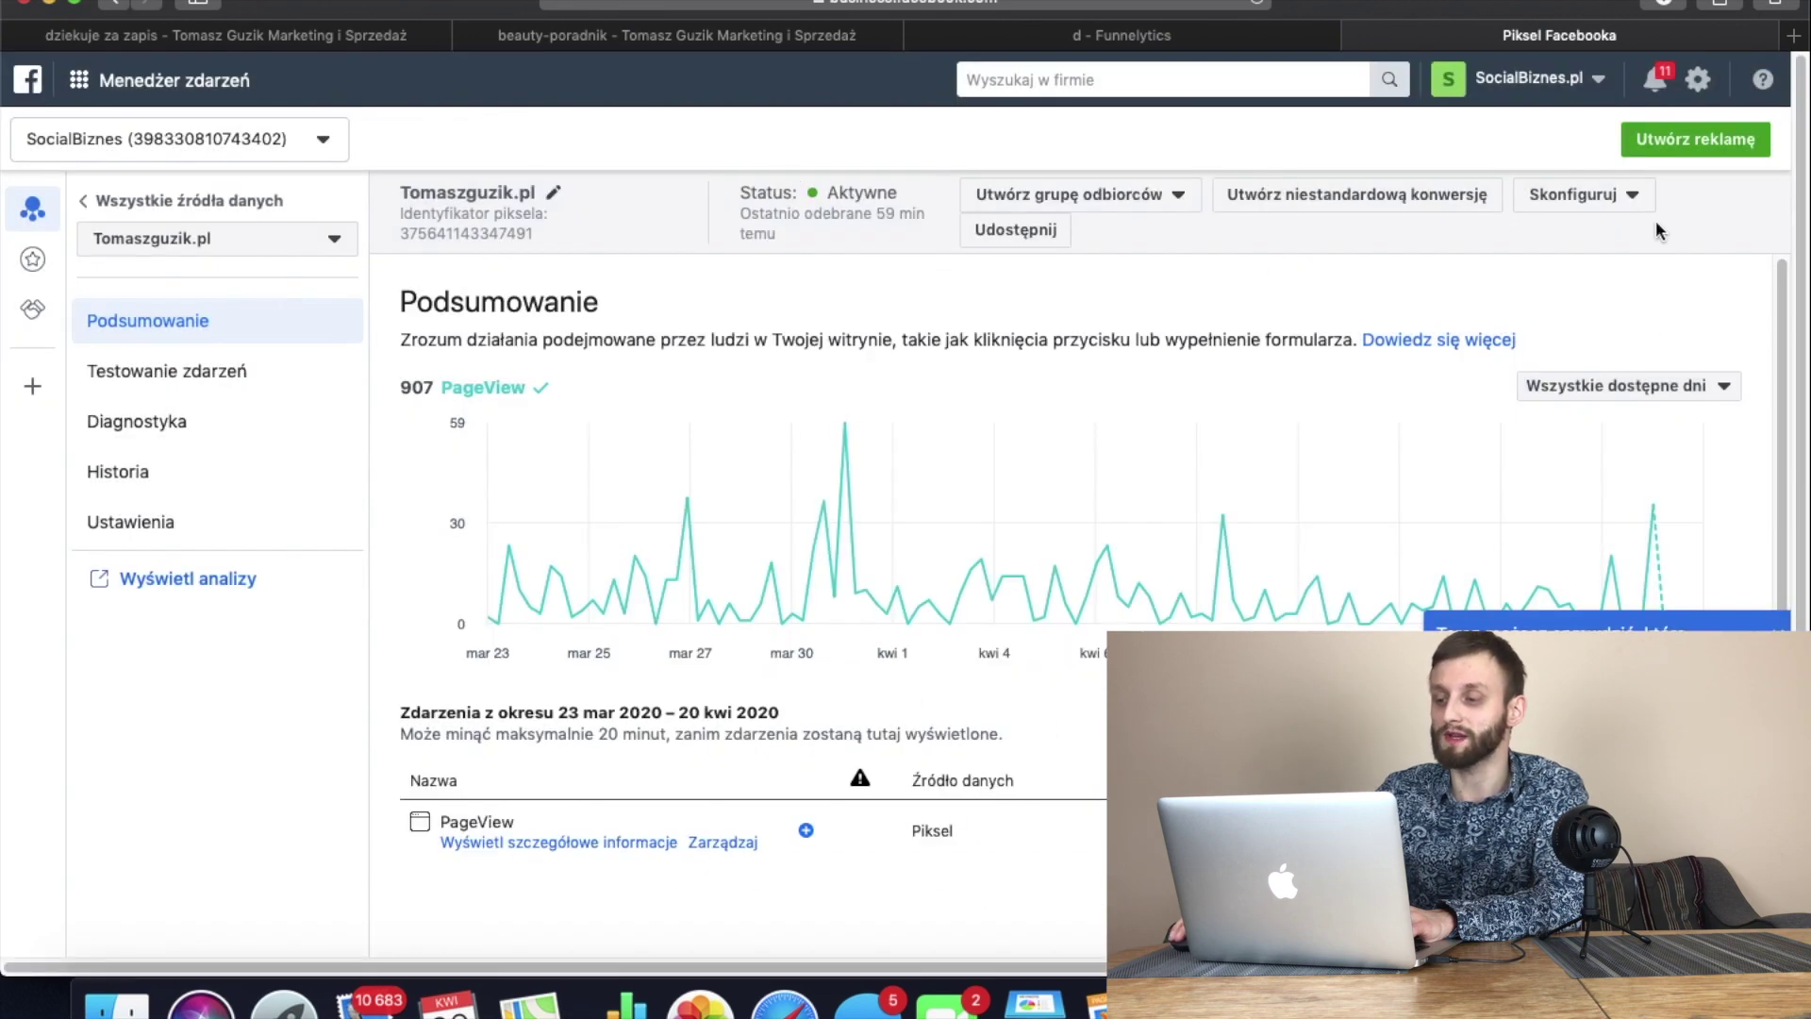
Reopen the manual pixel installation instructions to view the base code, and close them.
left_click(1634, 200)
left_click(1634, 247)
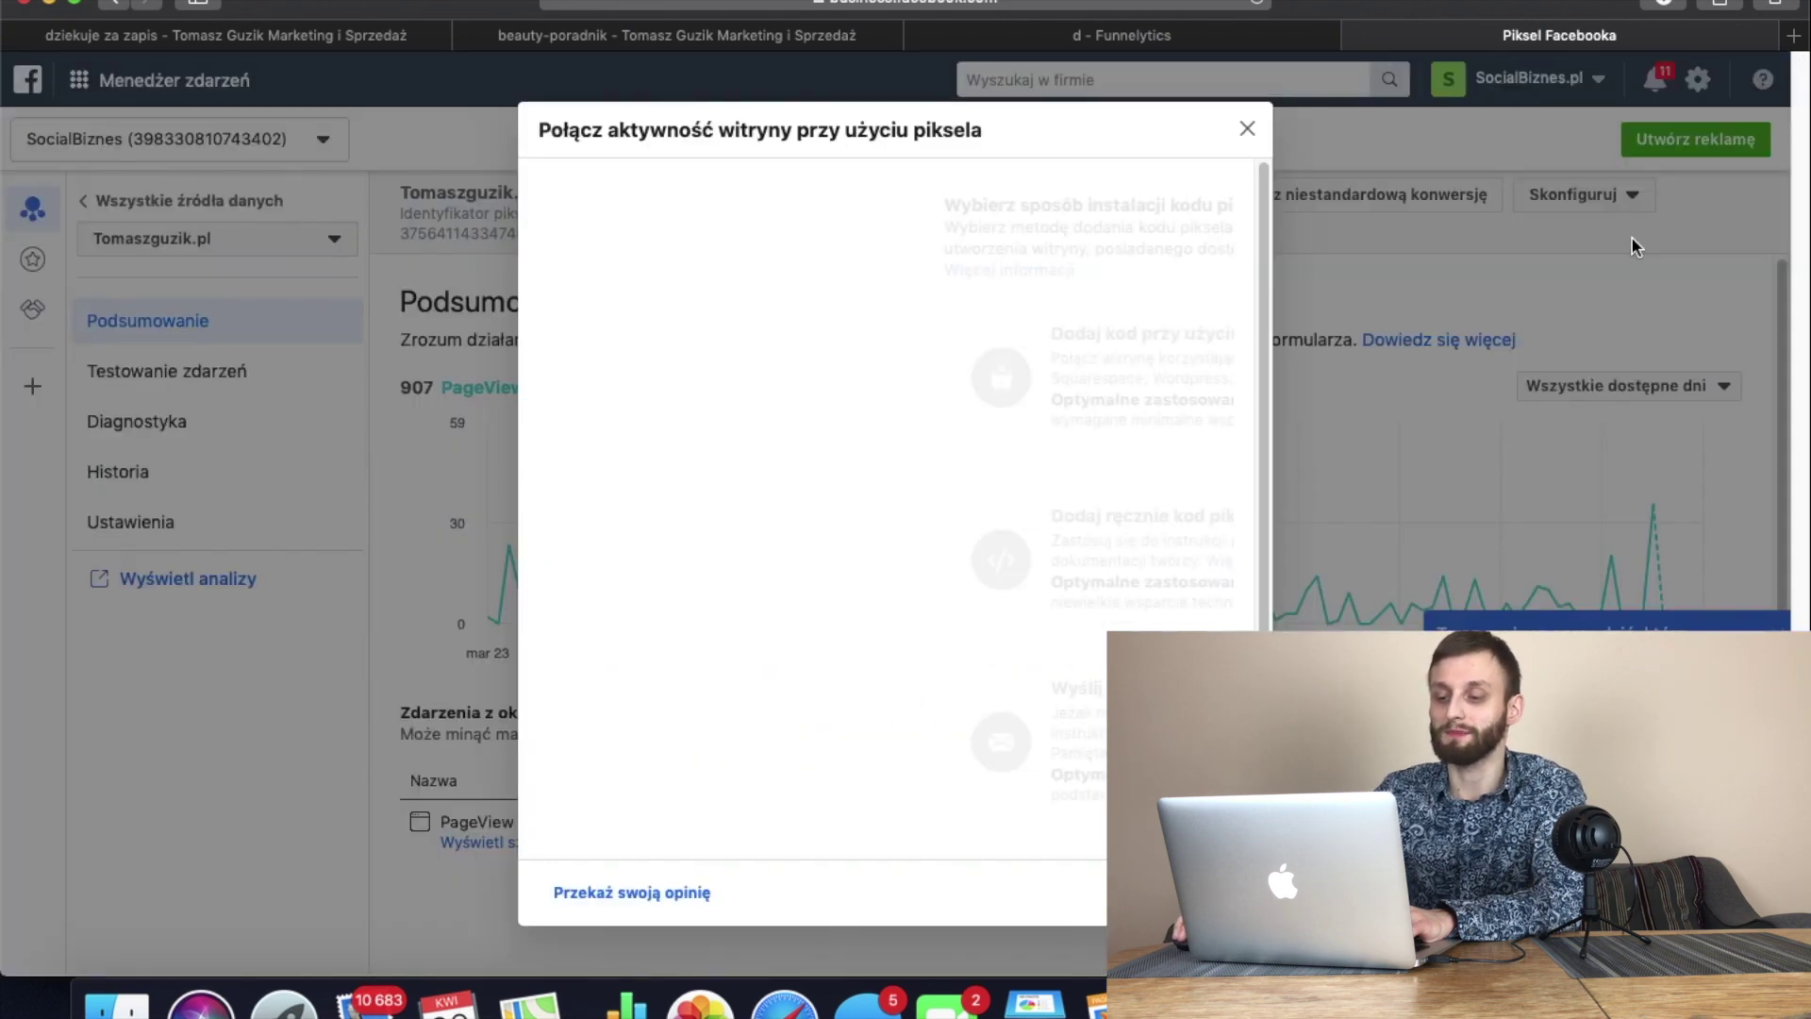
left_click(868, 523)
scroll(1021, 529, "down", 5)
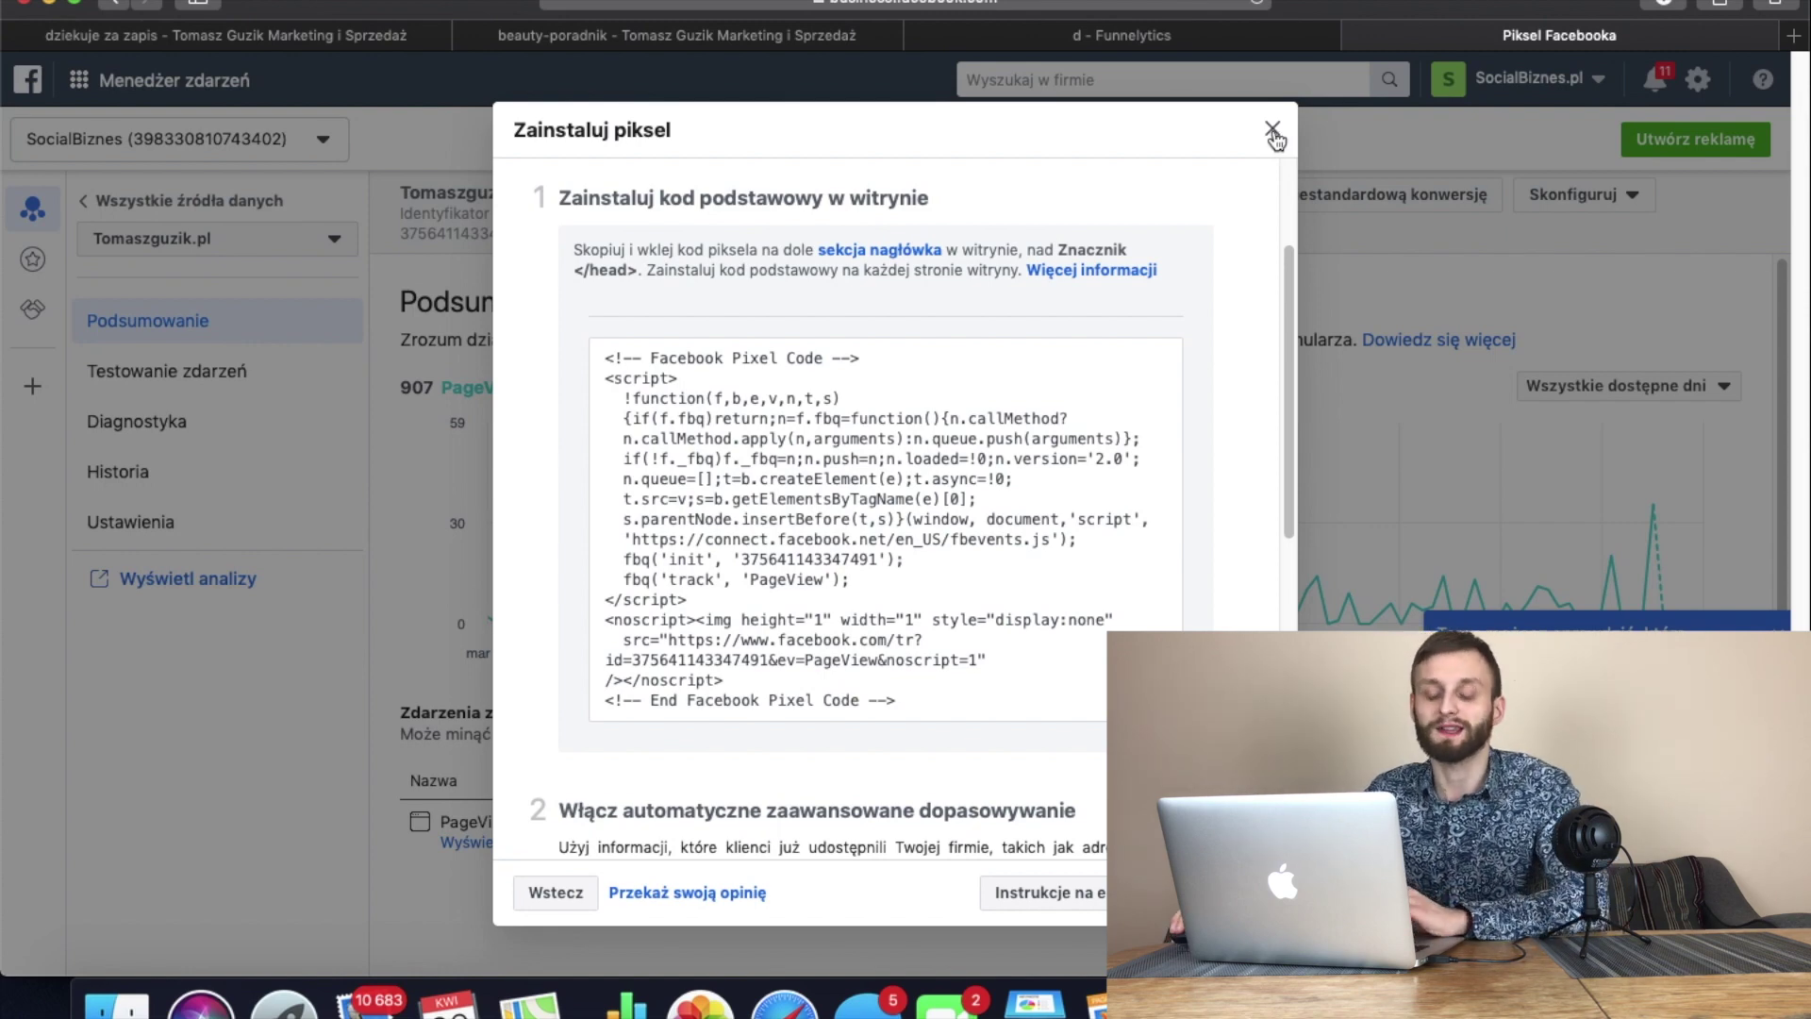
left_click(1272, 129)
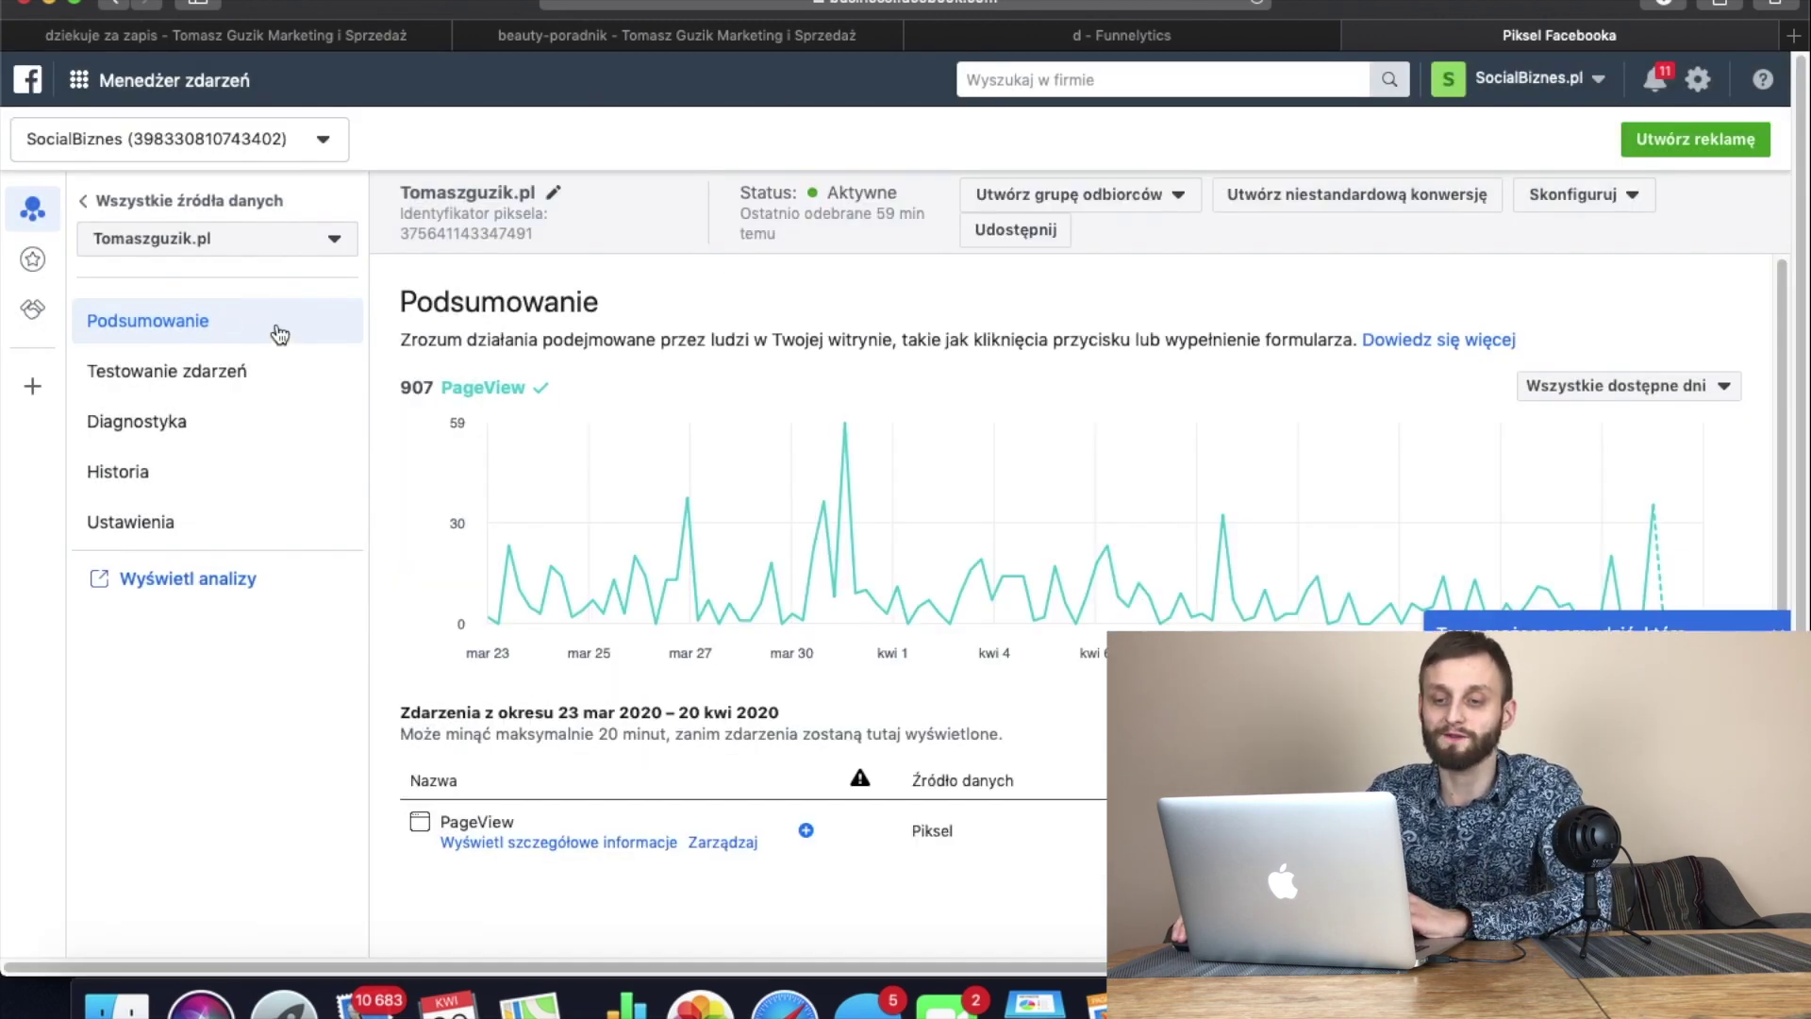
Go to the custom conversions overview and start creating a new custom conversion.
left_click(36, 258)
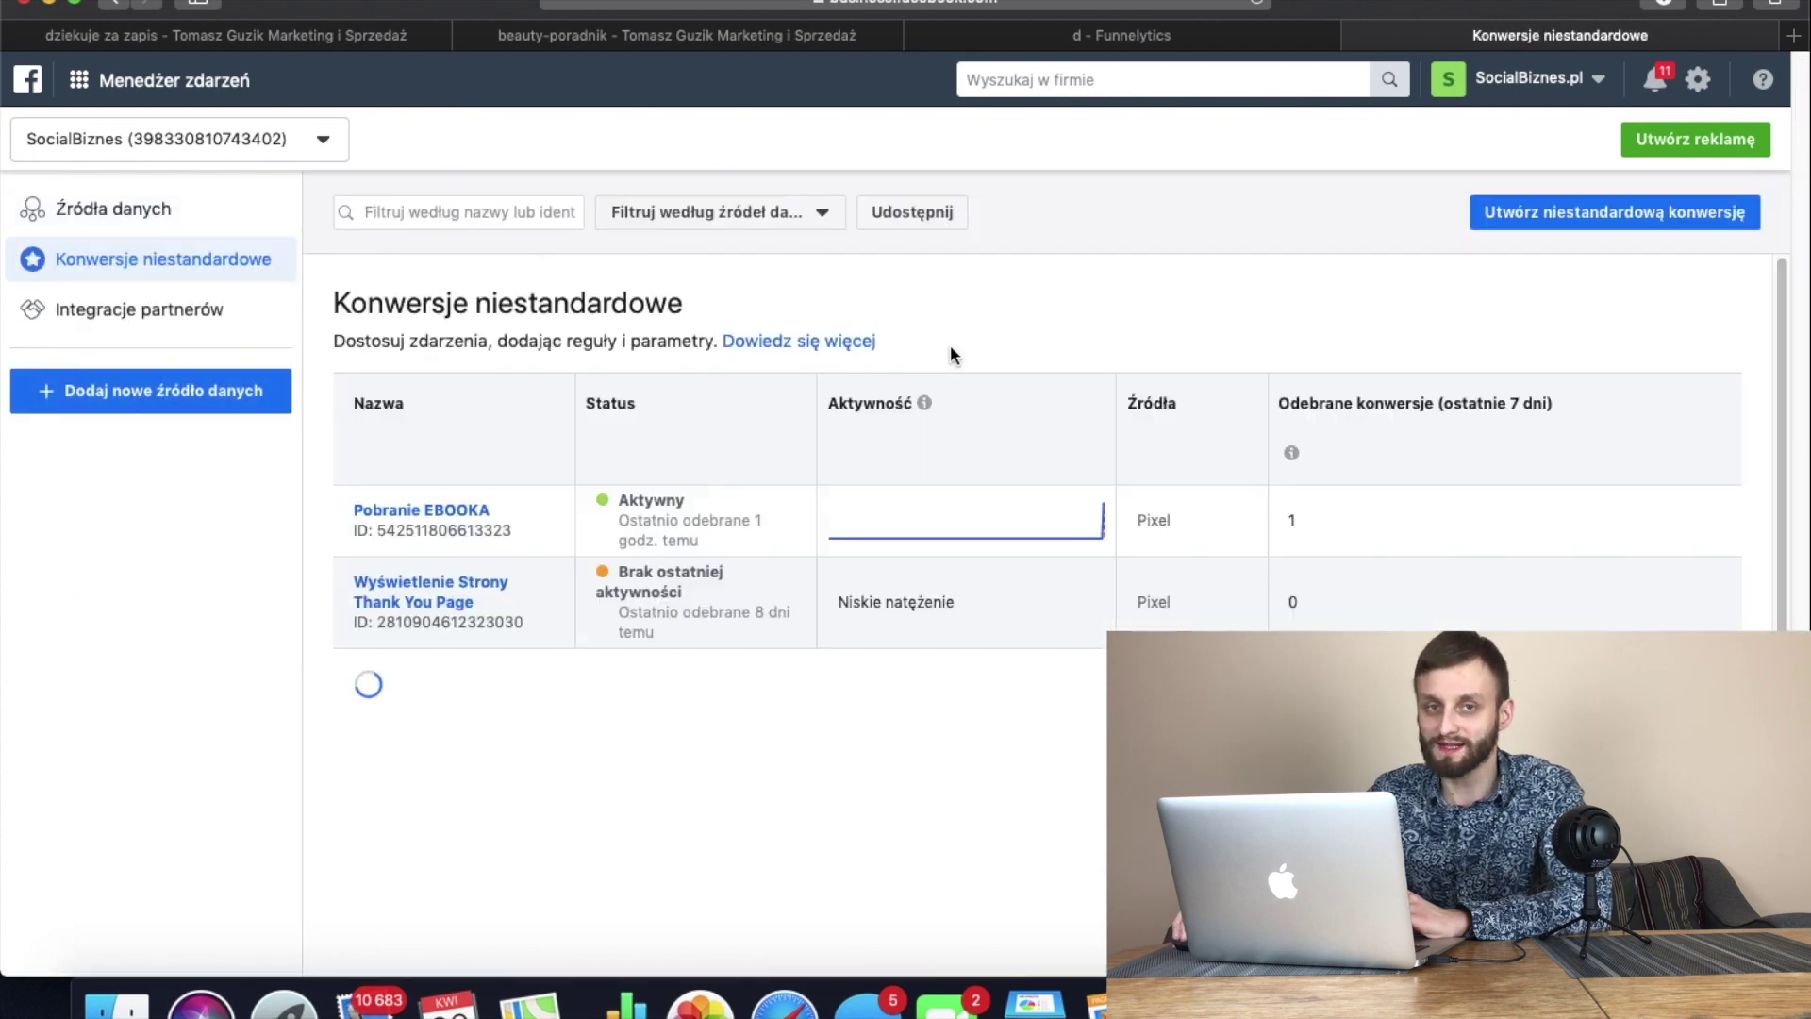
scroll(1339, 304, "down", 1)
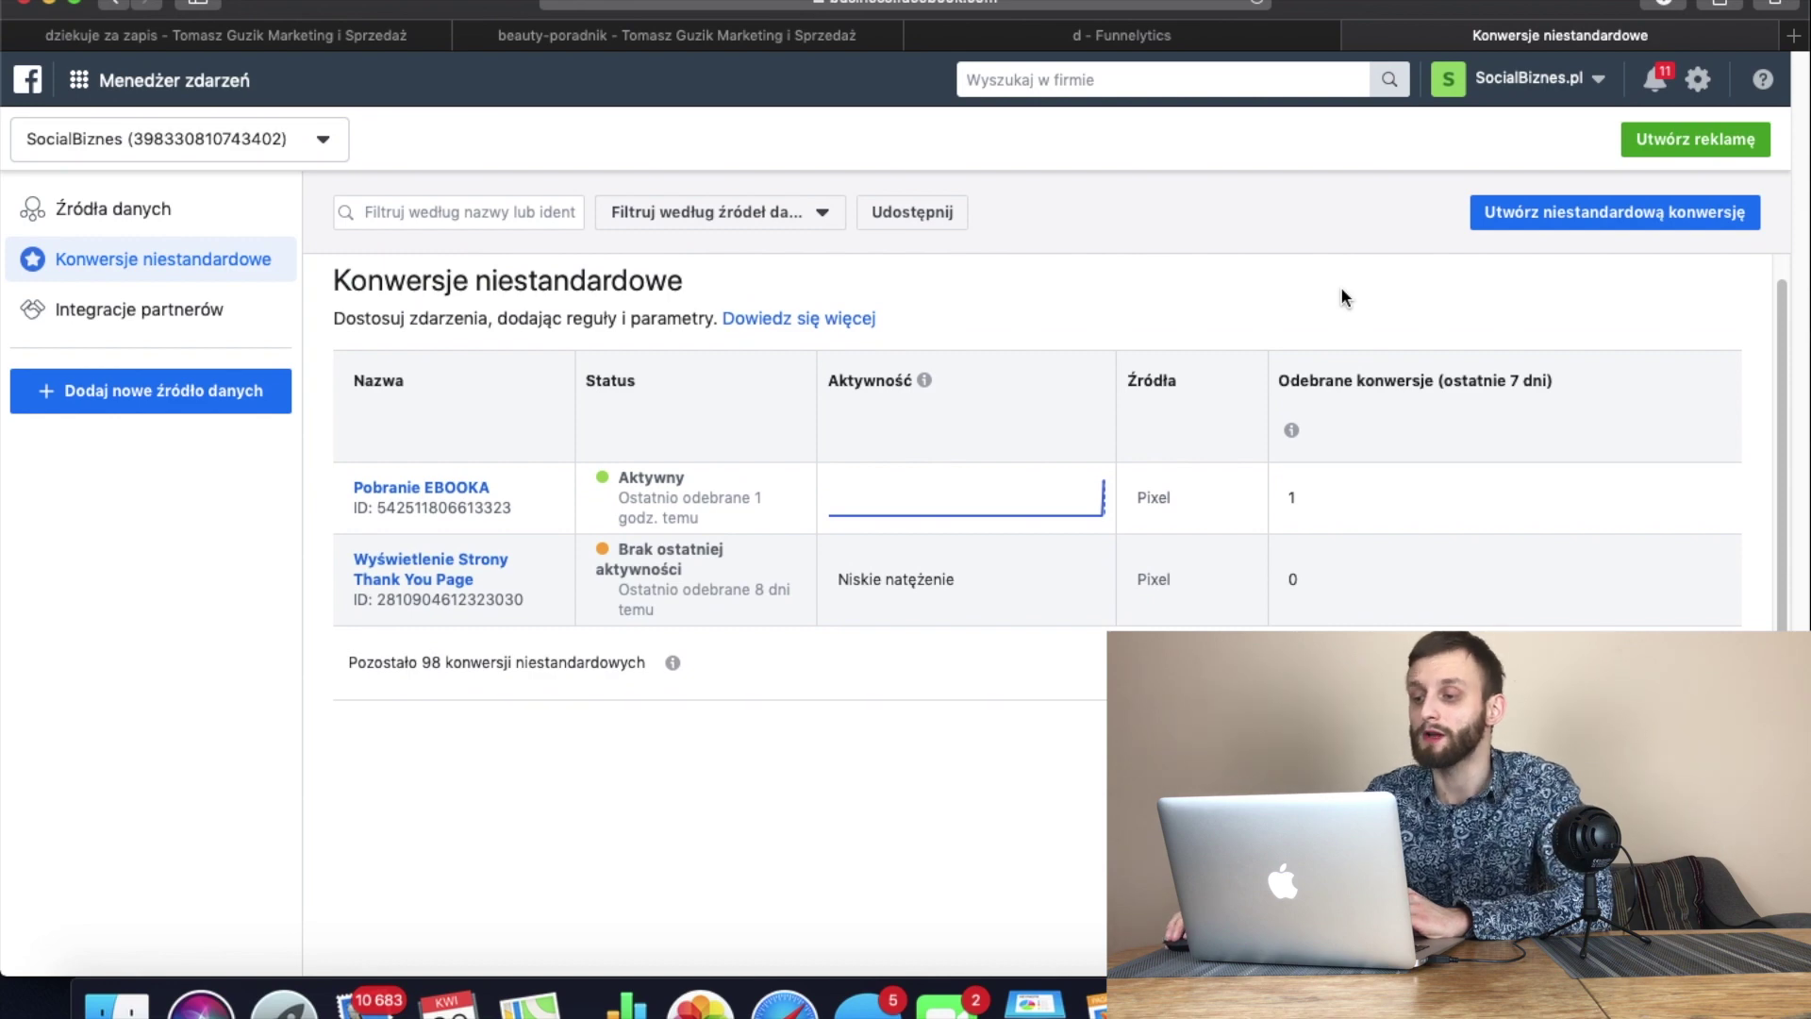
left_click(1643, 213)
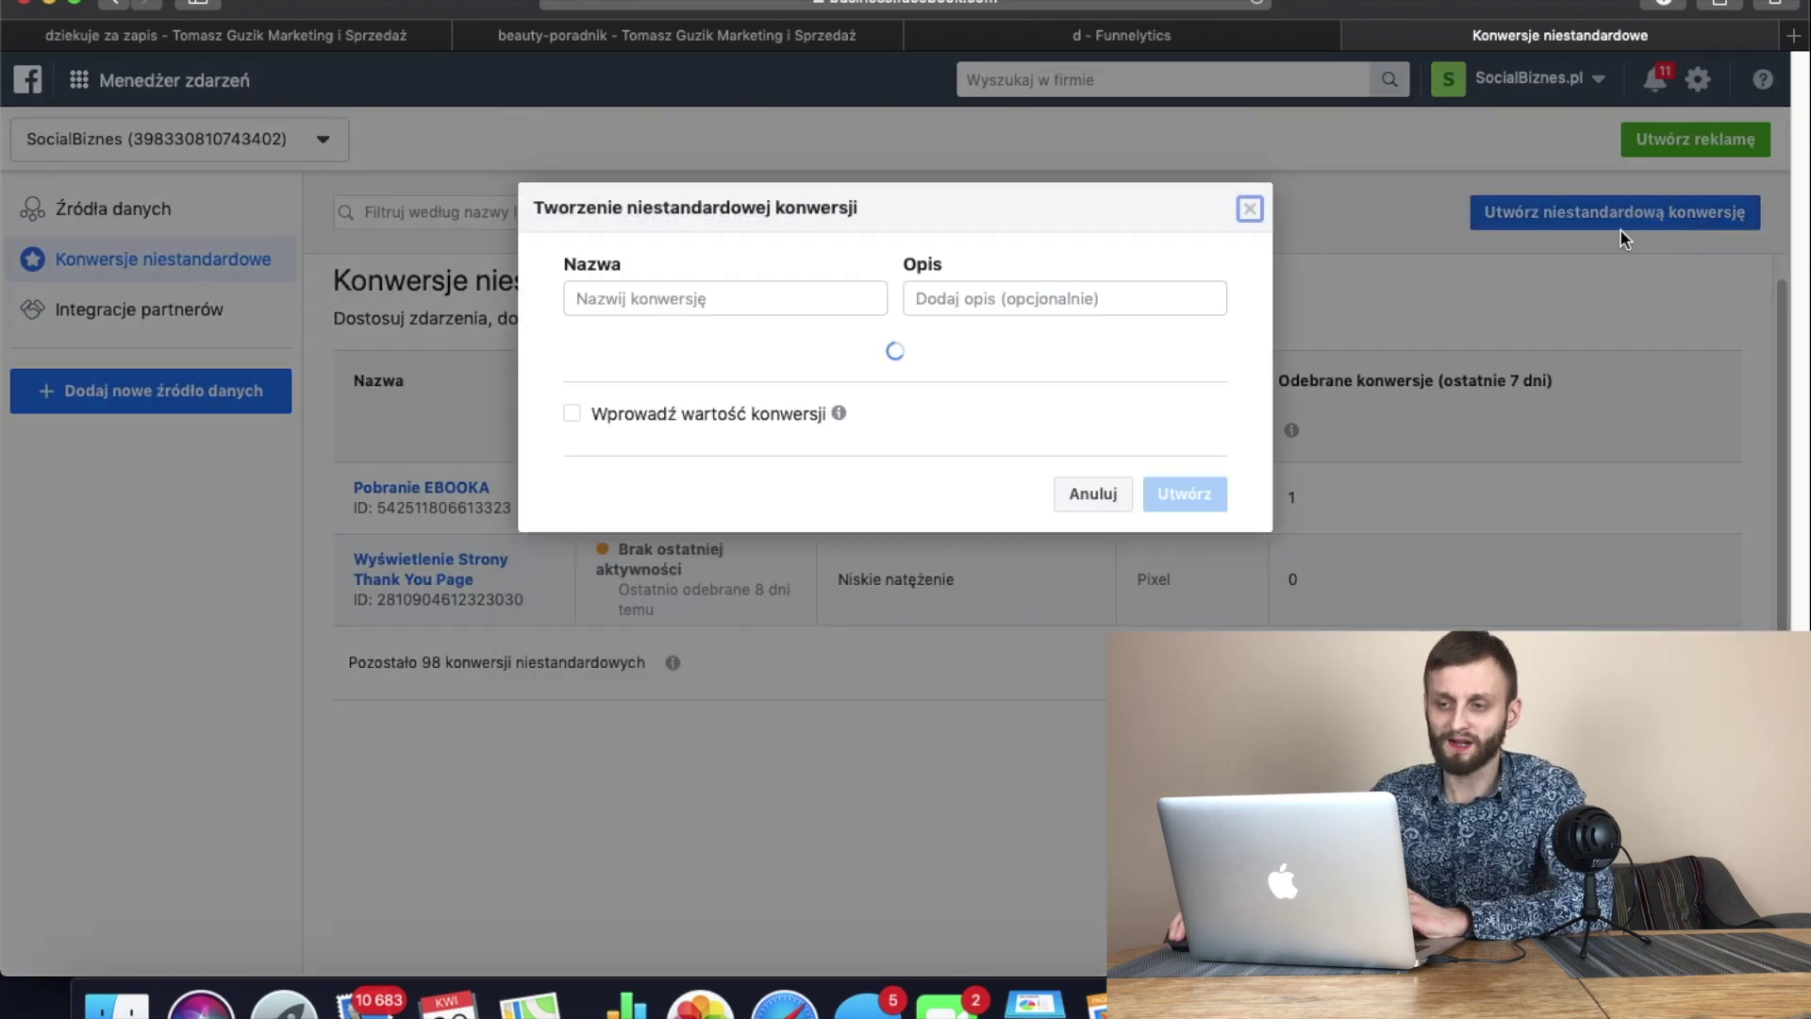
Examine the beauty-poradnik ebook landing page, including its benefits list, sign-up offers and testimonials.
left_click(737, 32)
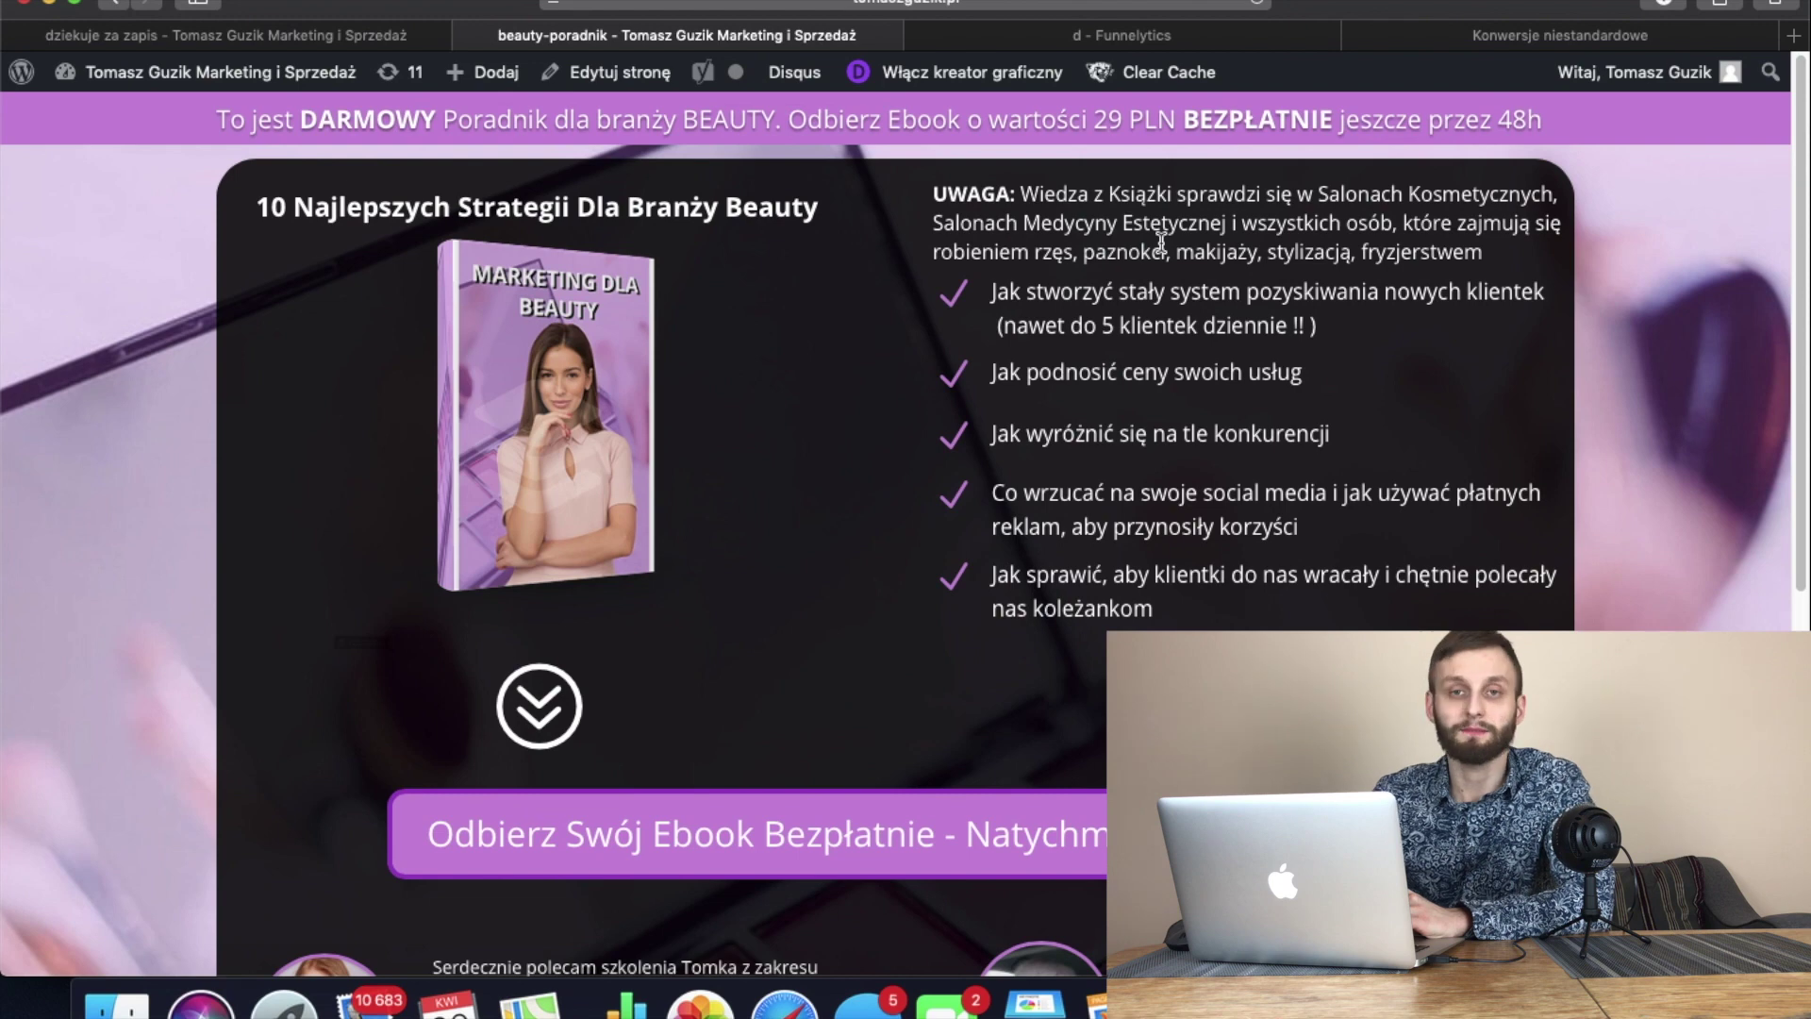
scroll(1161, 242, "down", 1)
scroll(1161, 242, "up", 1)
scroll(1161, 243, "down", 1)
scroll(1161, 241, "down", 2)
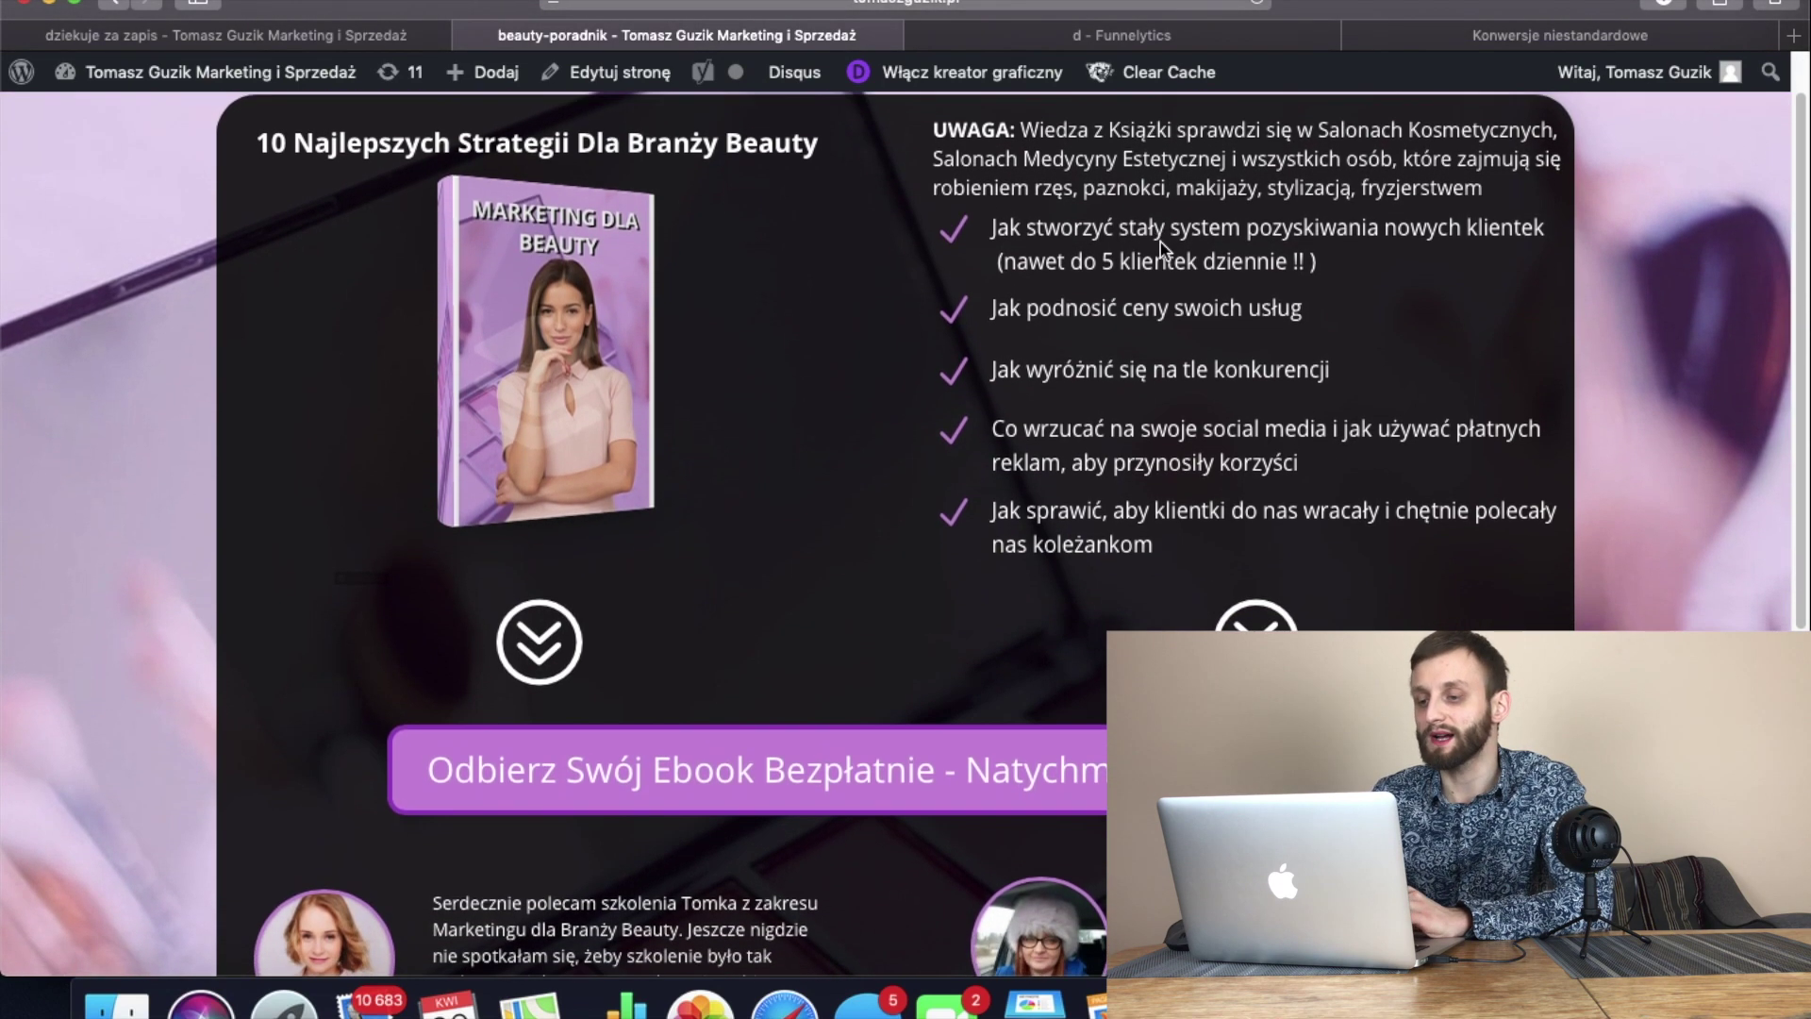
scroll(1161, 241, "down", 3)
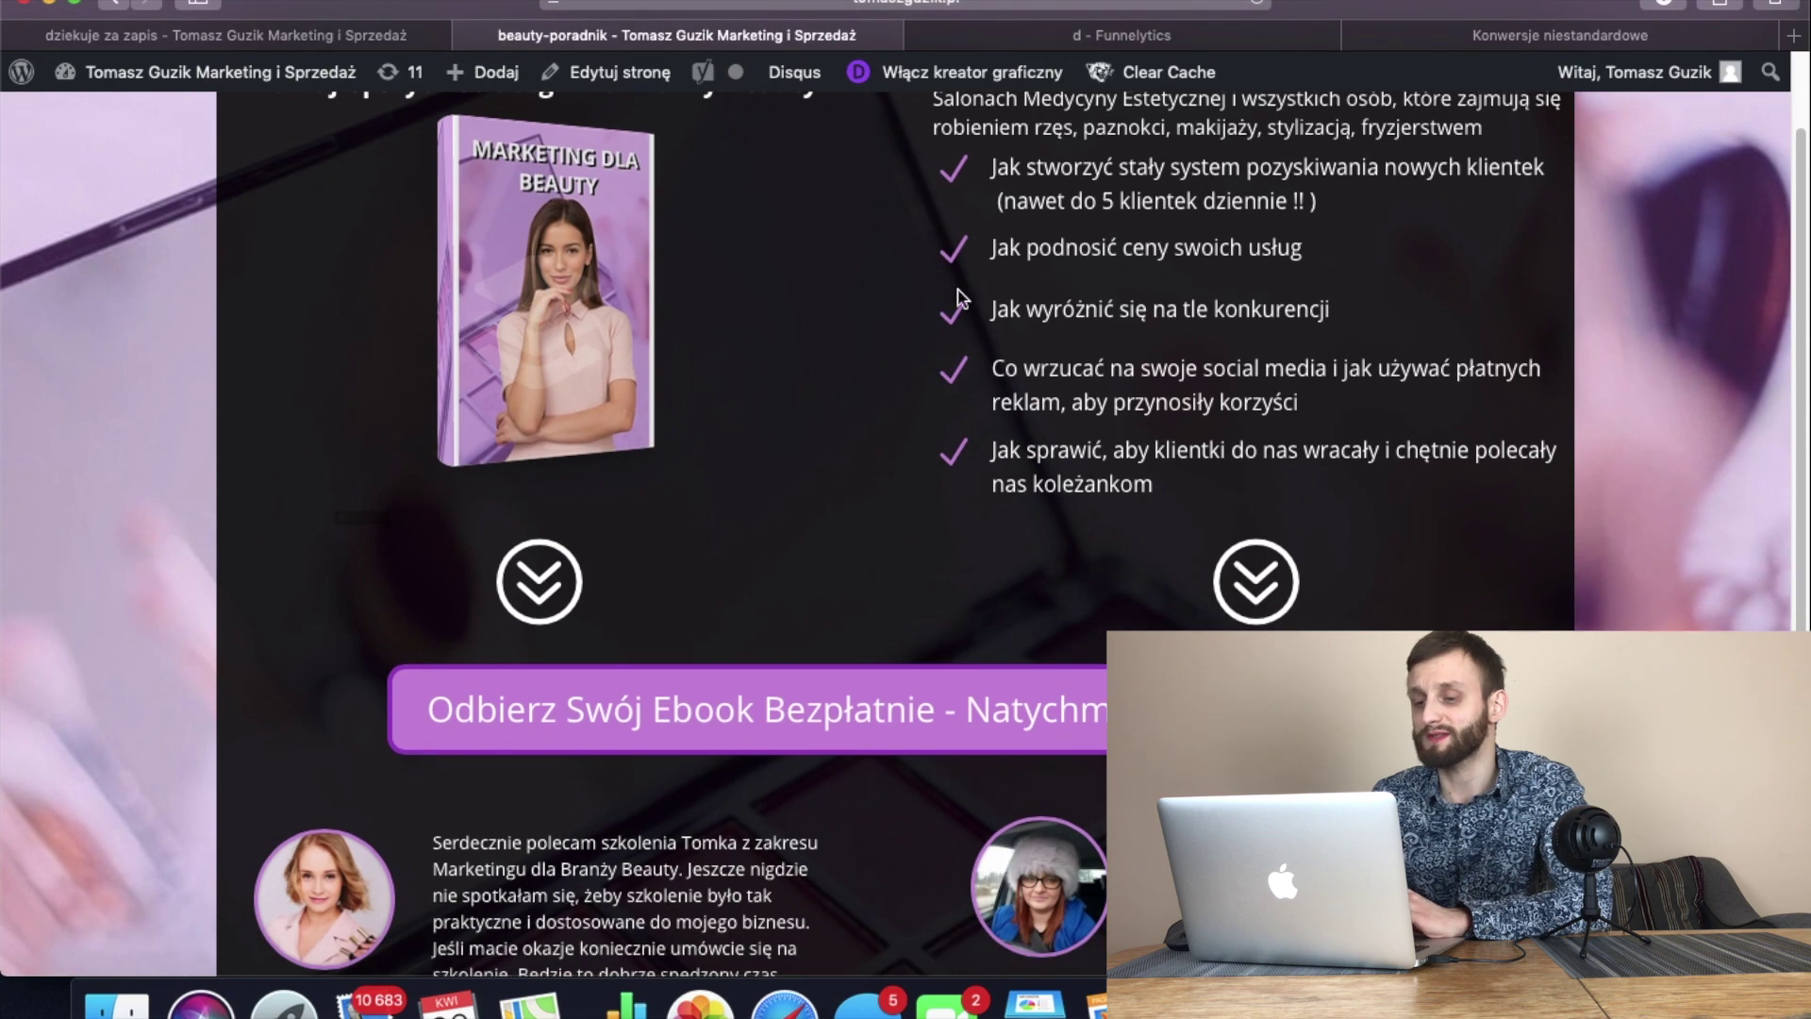
scroll(1113, 193, "down", 3)
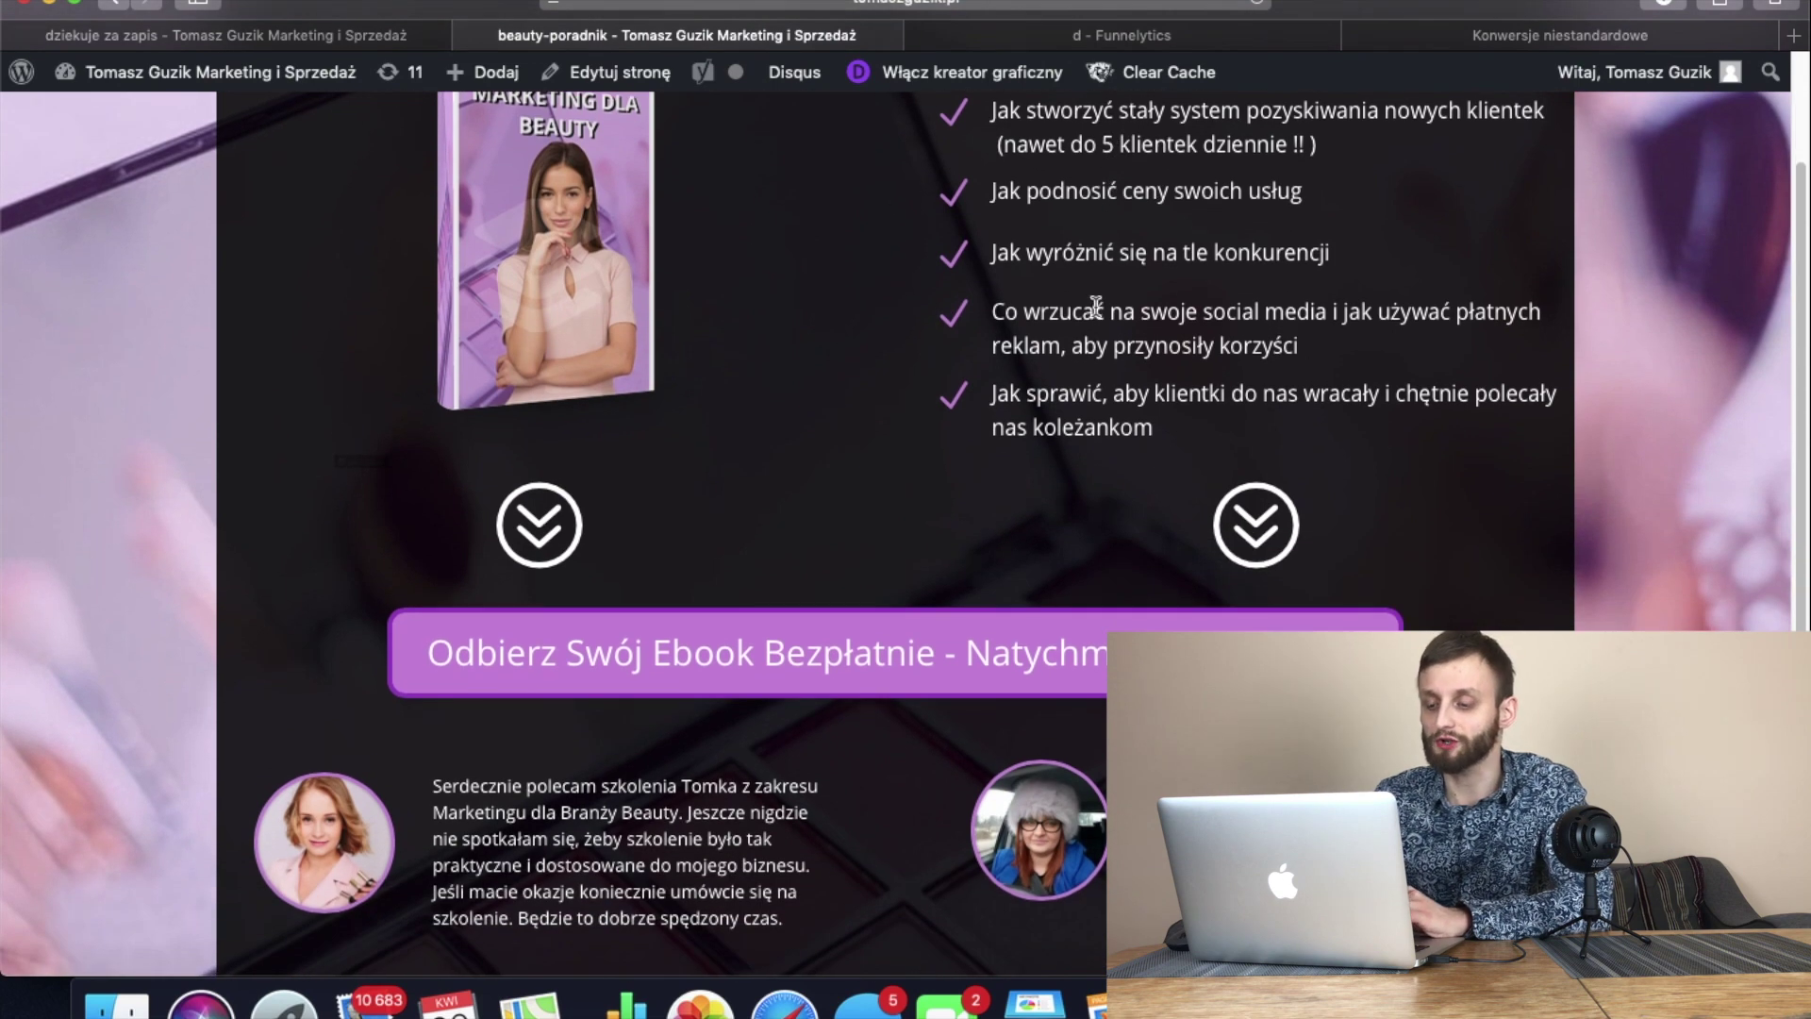
scroll(1084, 330, "down", 10)
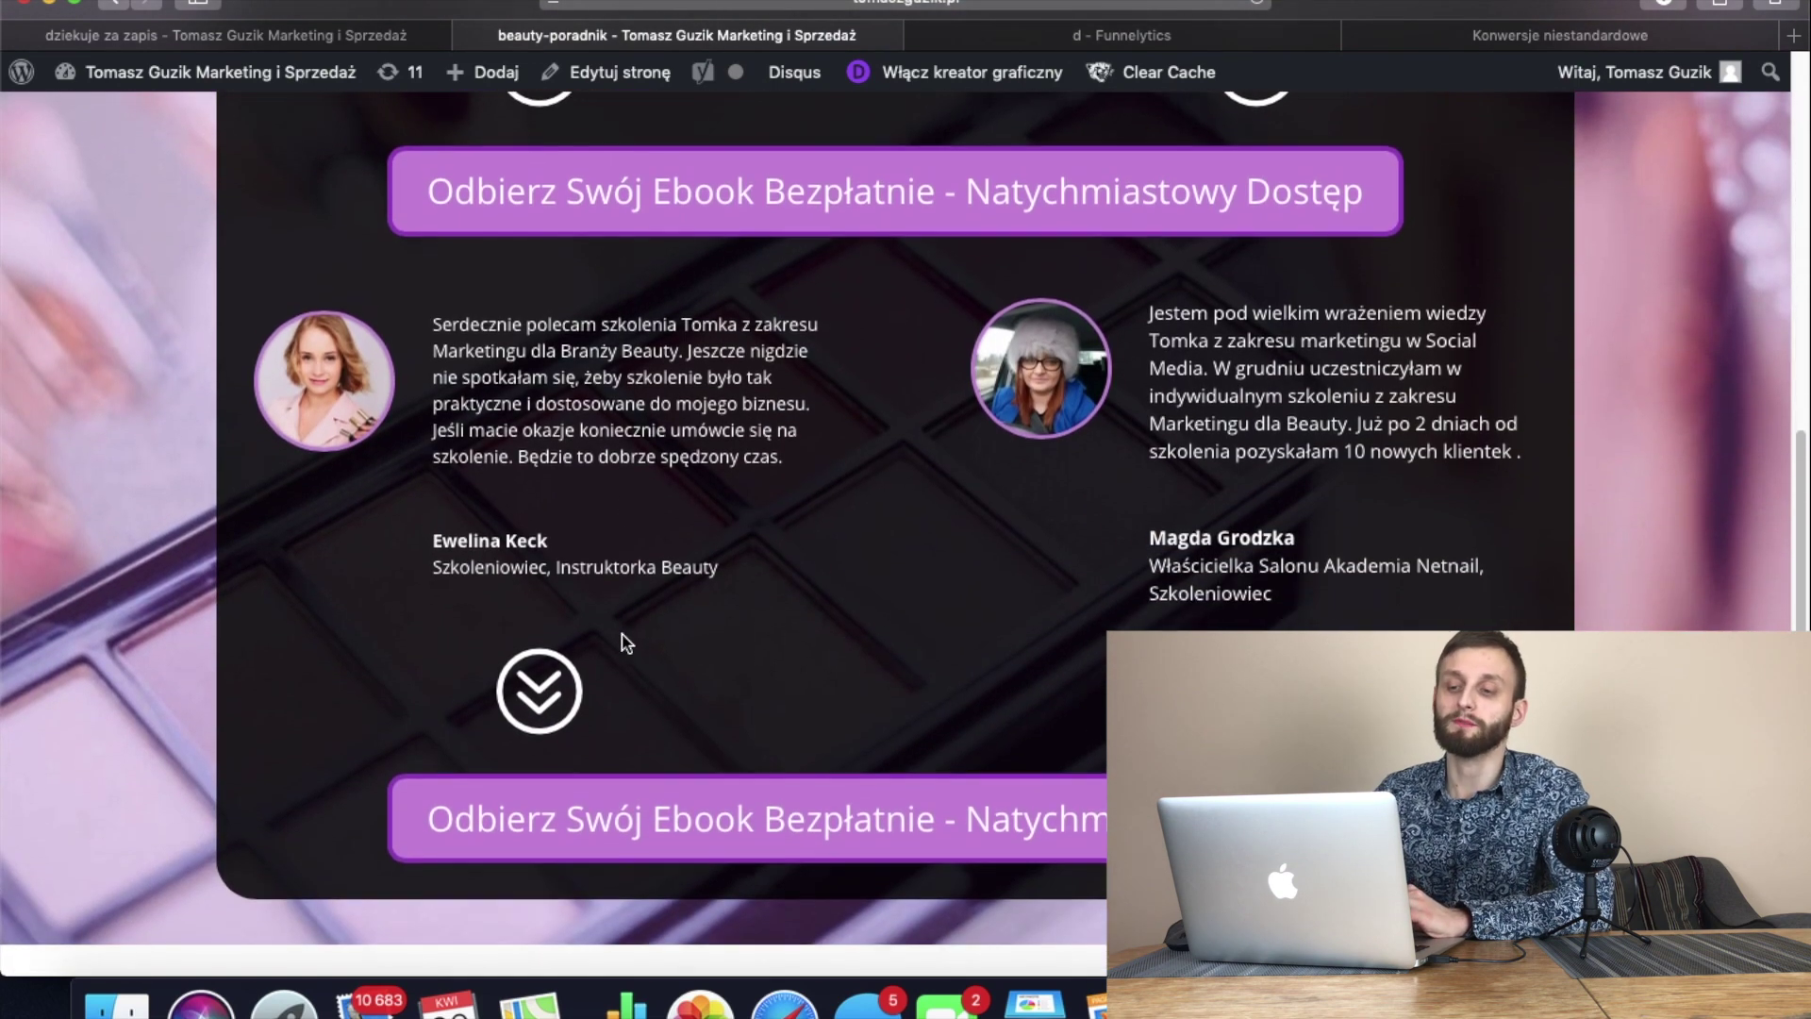
scroll(623, 644, "up", 10)
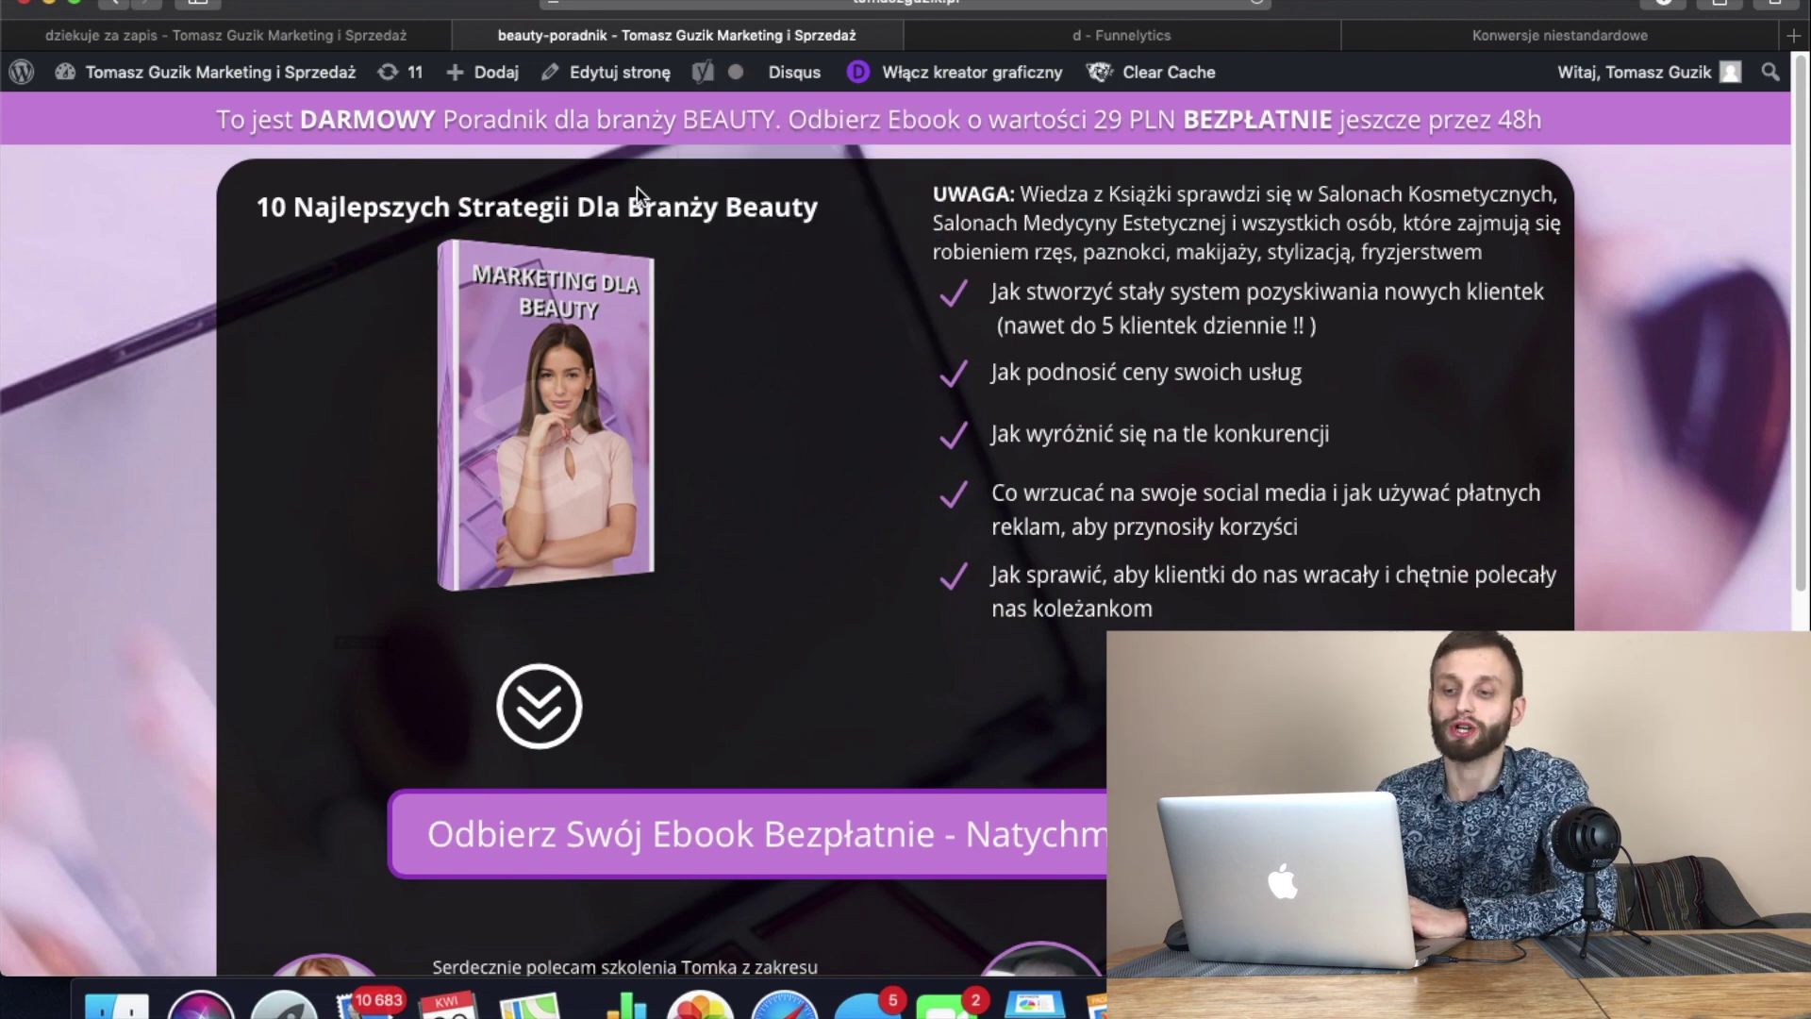
Inspect the dziekuje-za-zapis thank-you page and compare its full URL with that of the beauty-poradnik landing page.
left_click(359, 39)
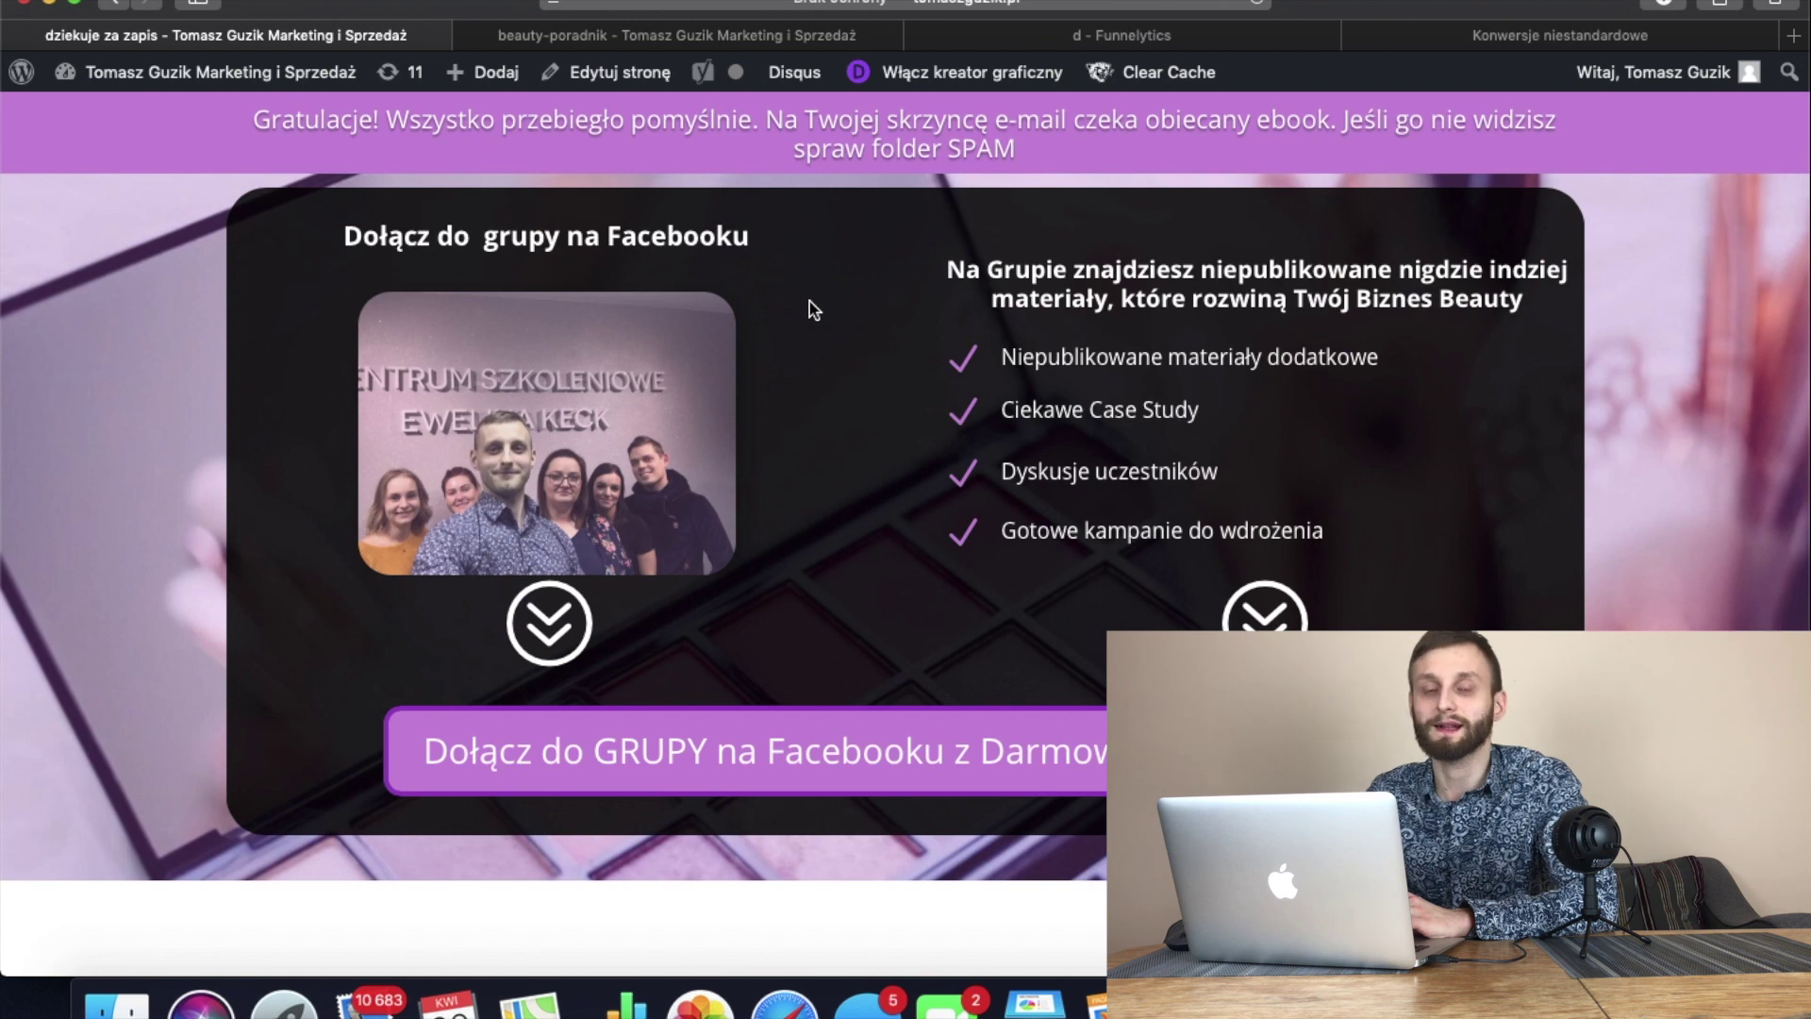
left_click(747, 39)
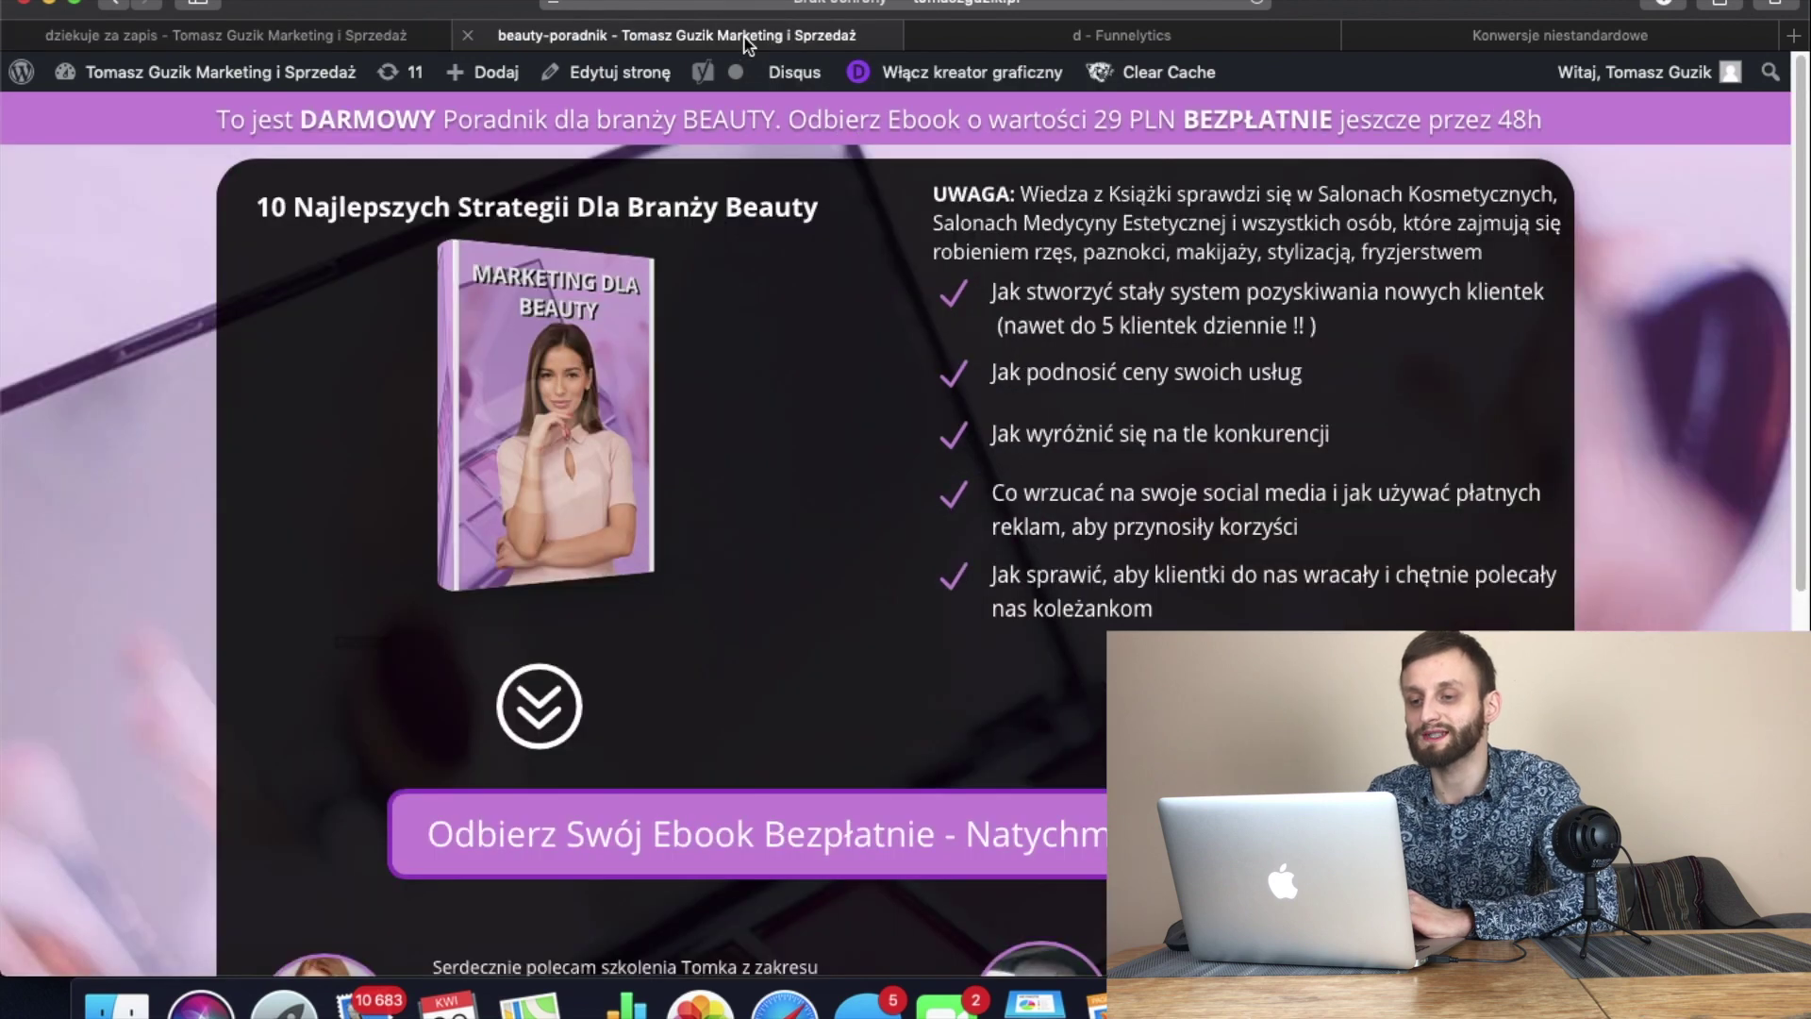
left_click(950, 3)
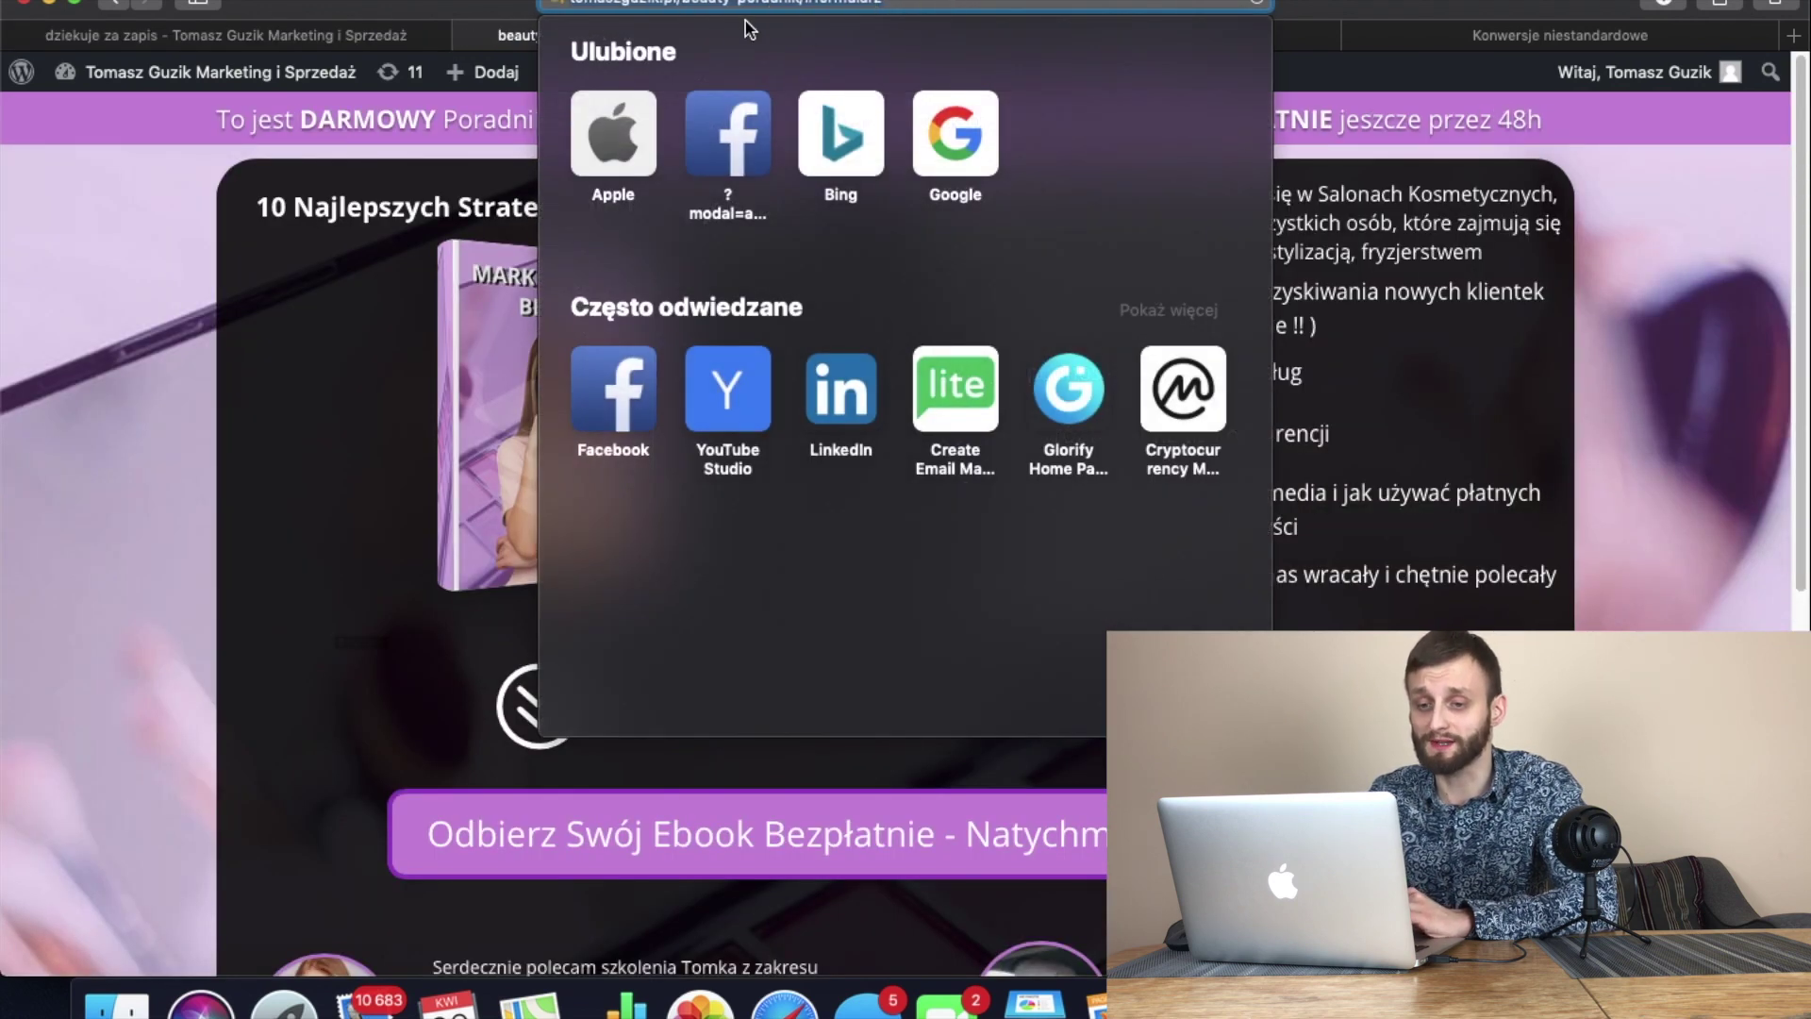
left_click(375, 236)
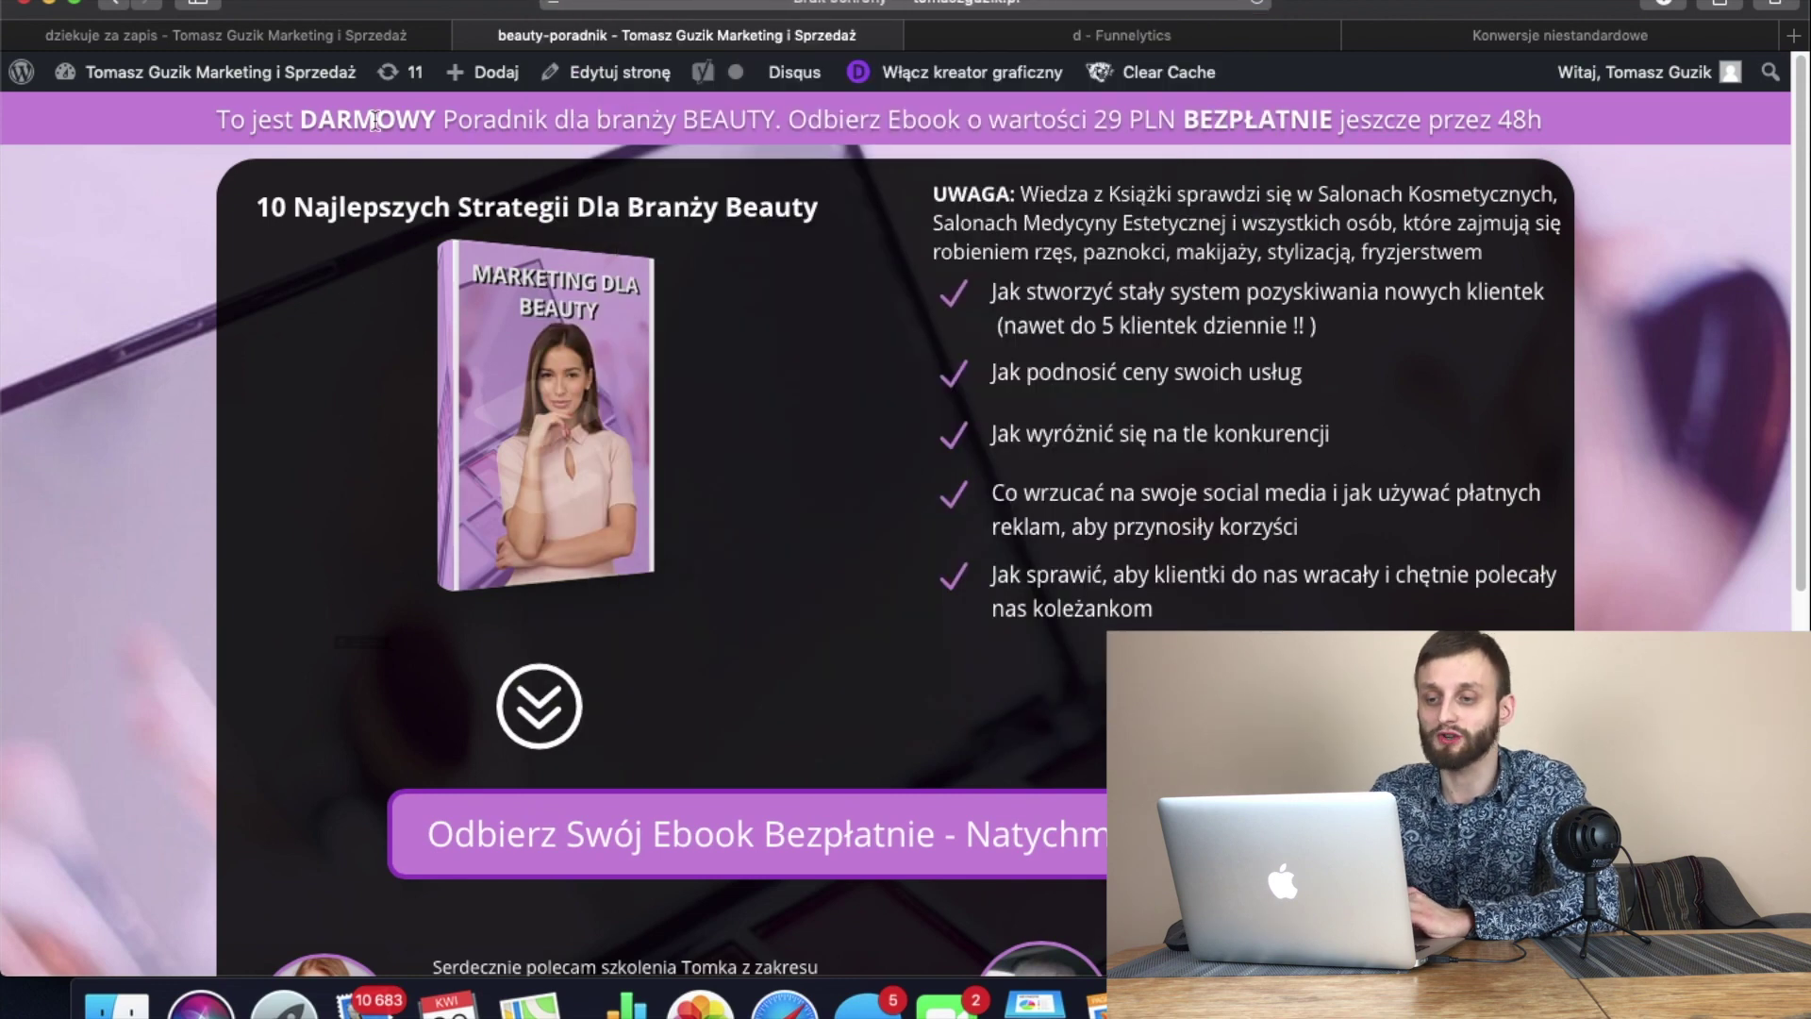
left_click(390, 37)
left_click(741, 4)
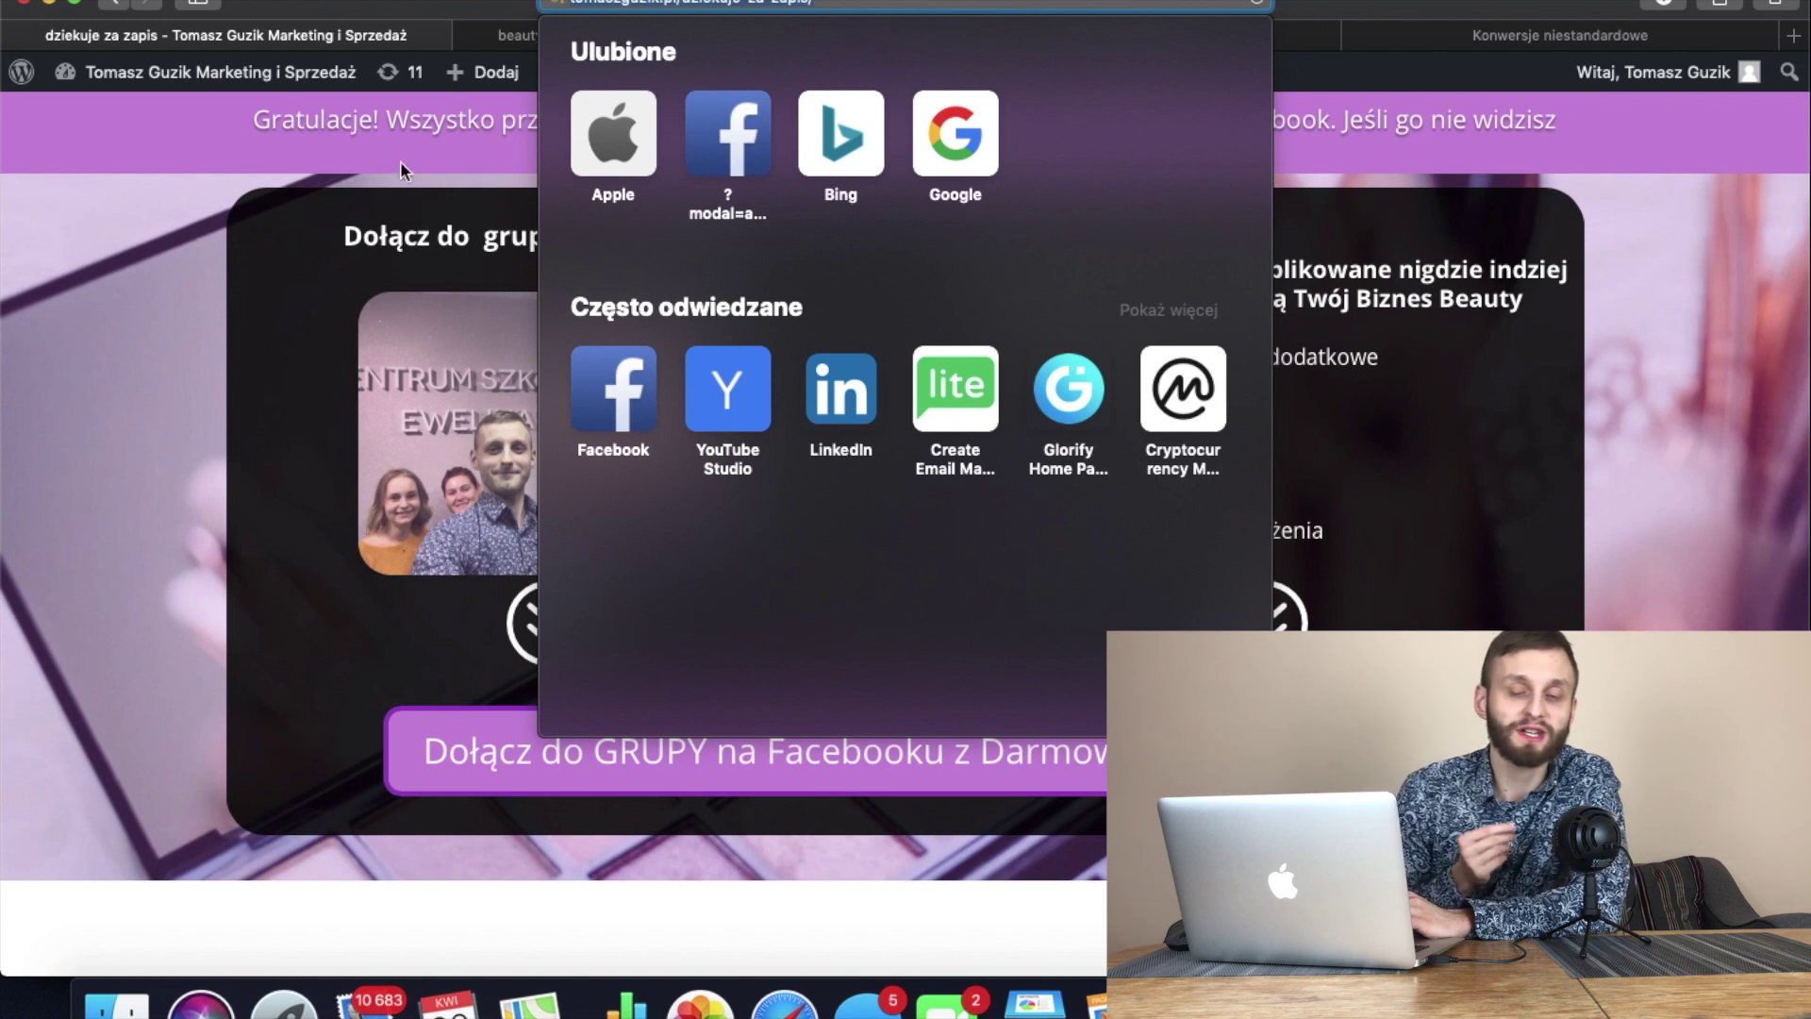
left_click(283, 244)
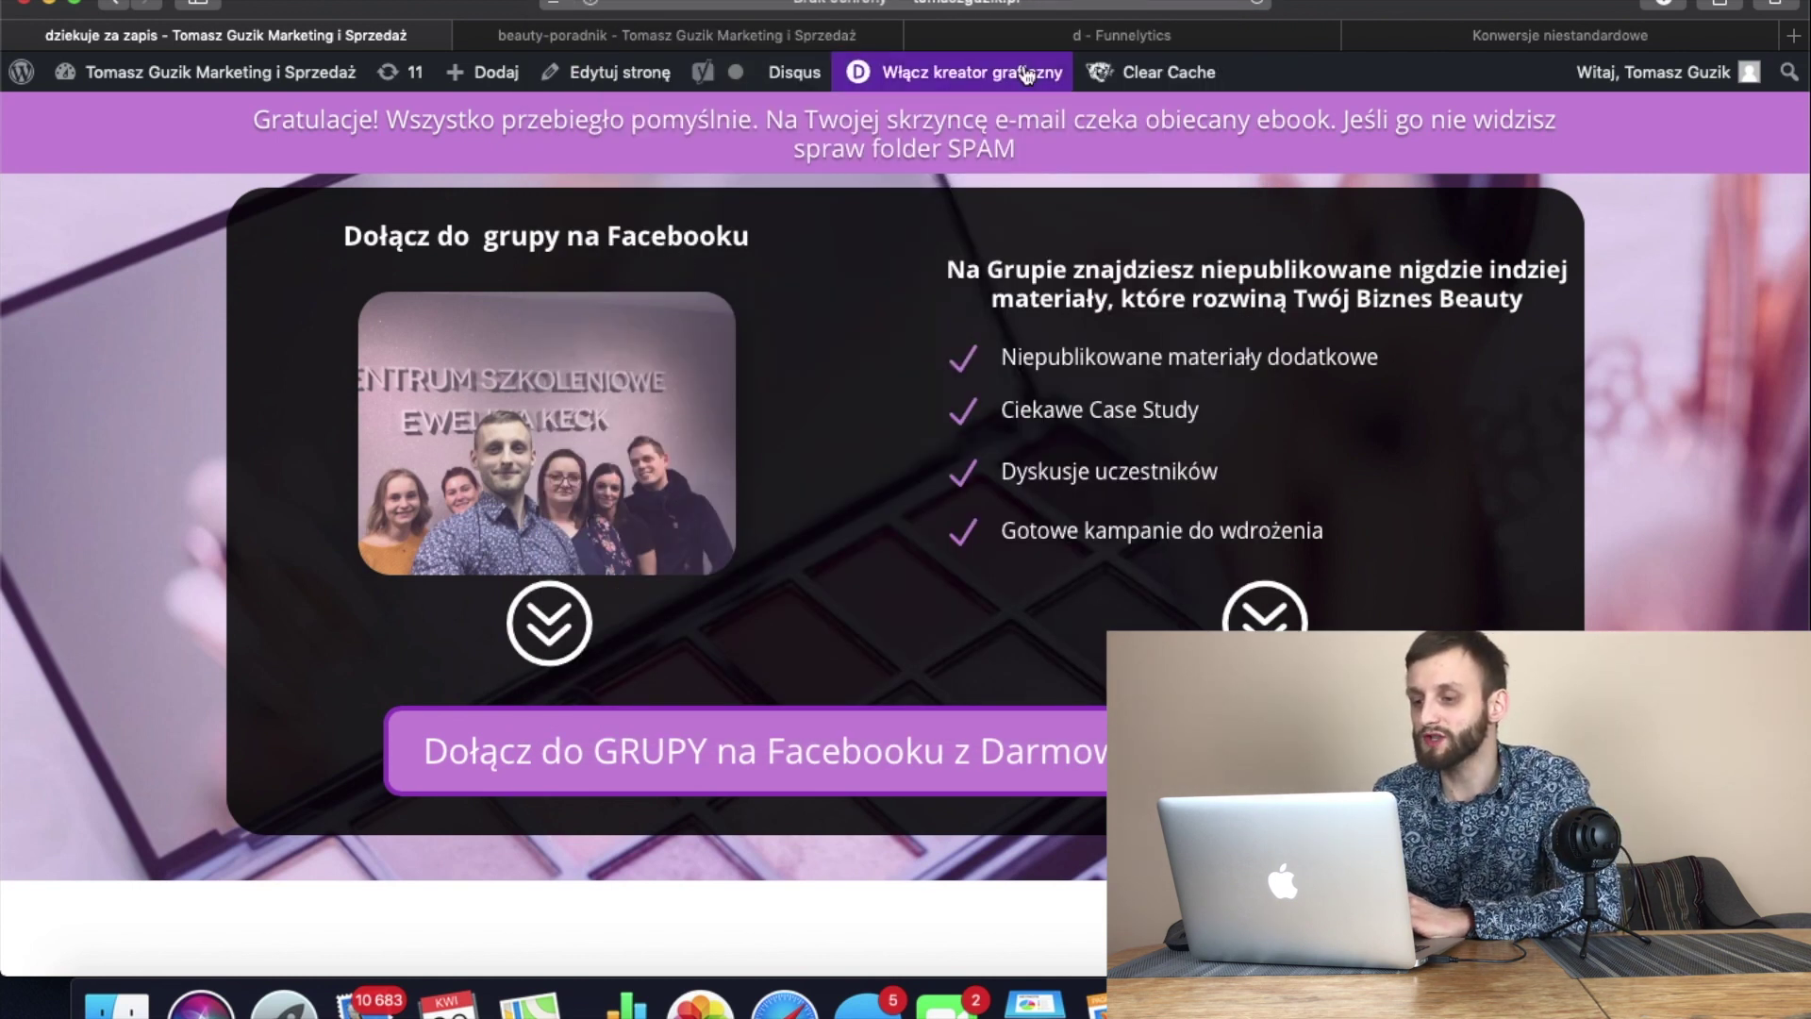
Return to the custom conversion being created and name it "Odebrali Ebooka".
left_click(1457, 47)
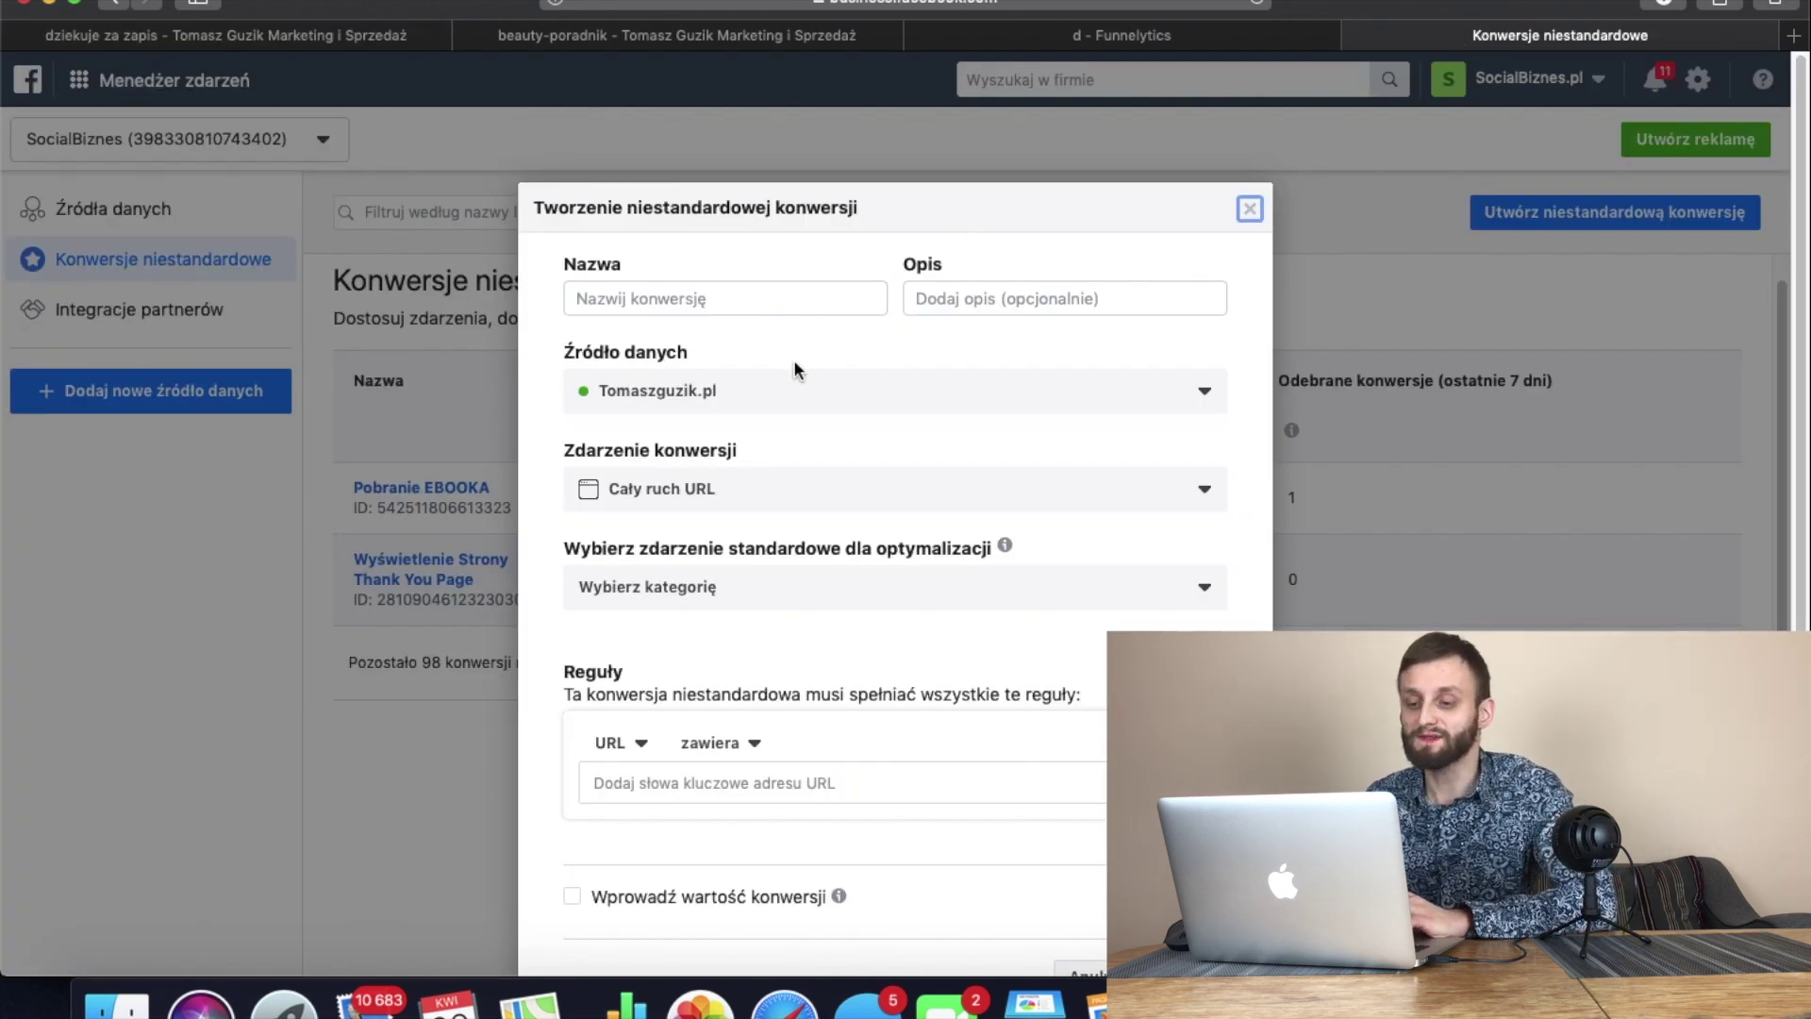
left_click(811, 308)
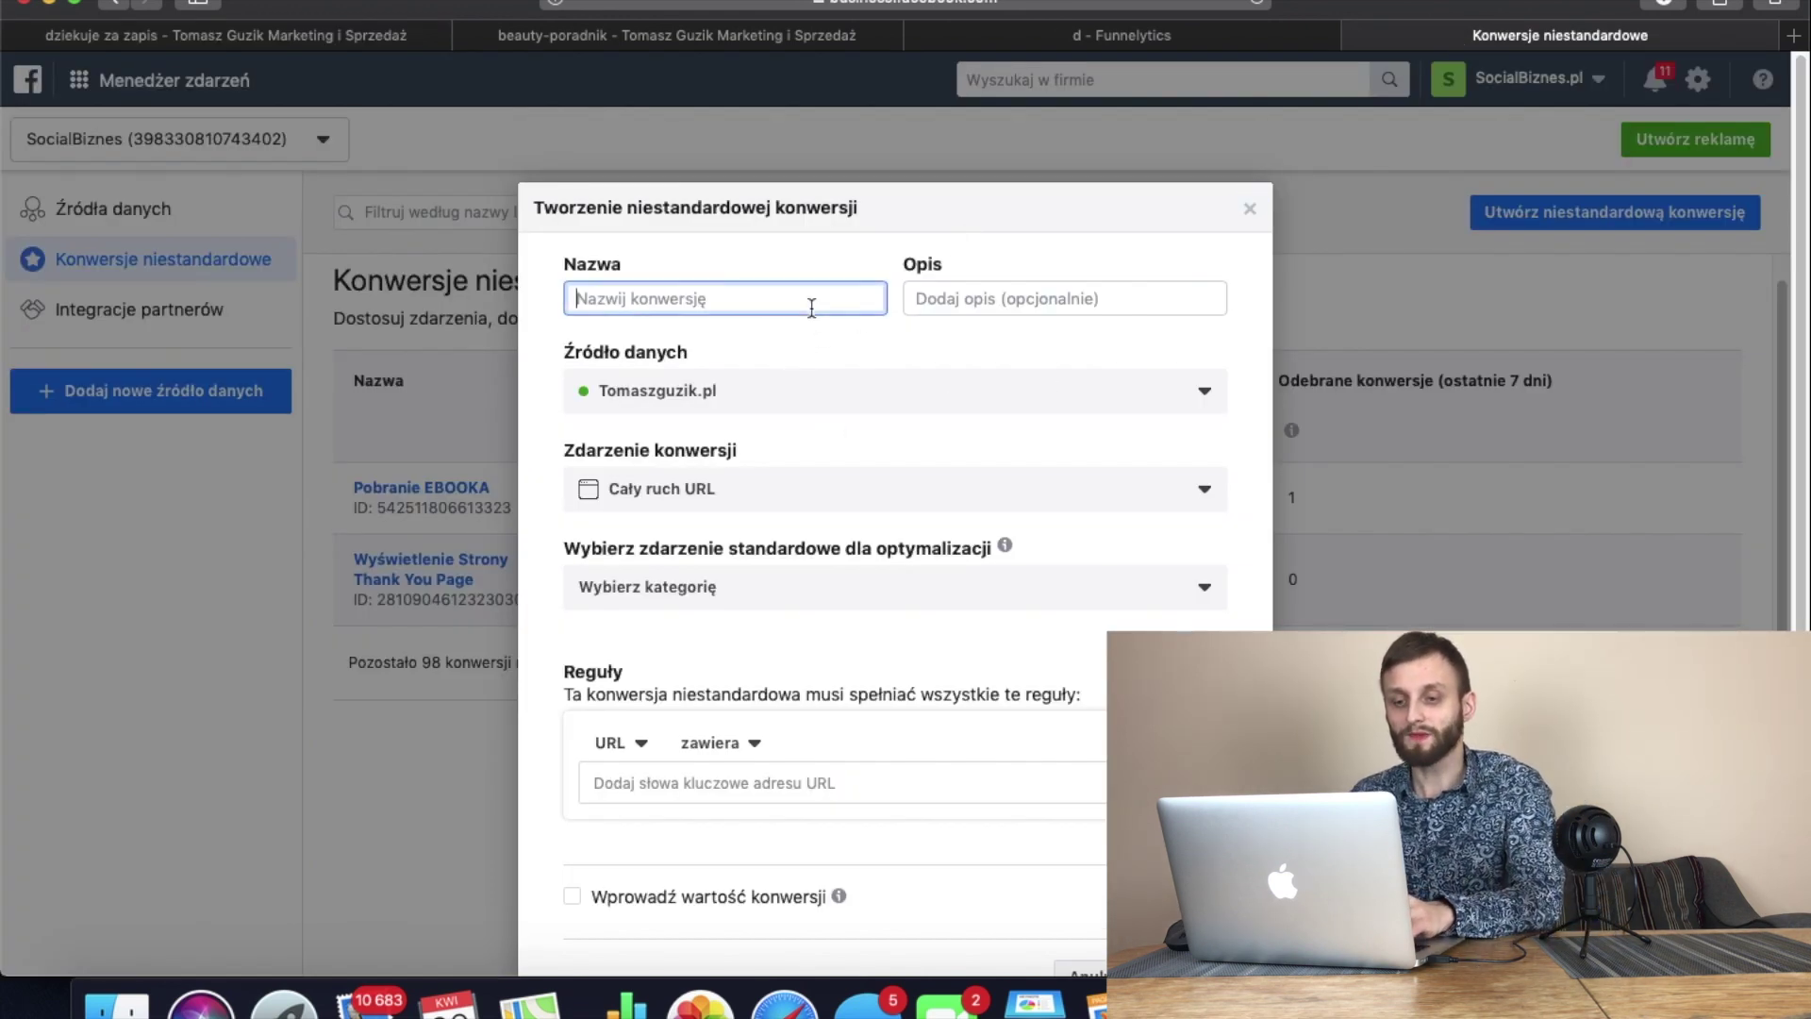
type("Odebrali Ebooka")
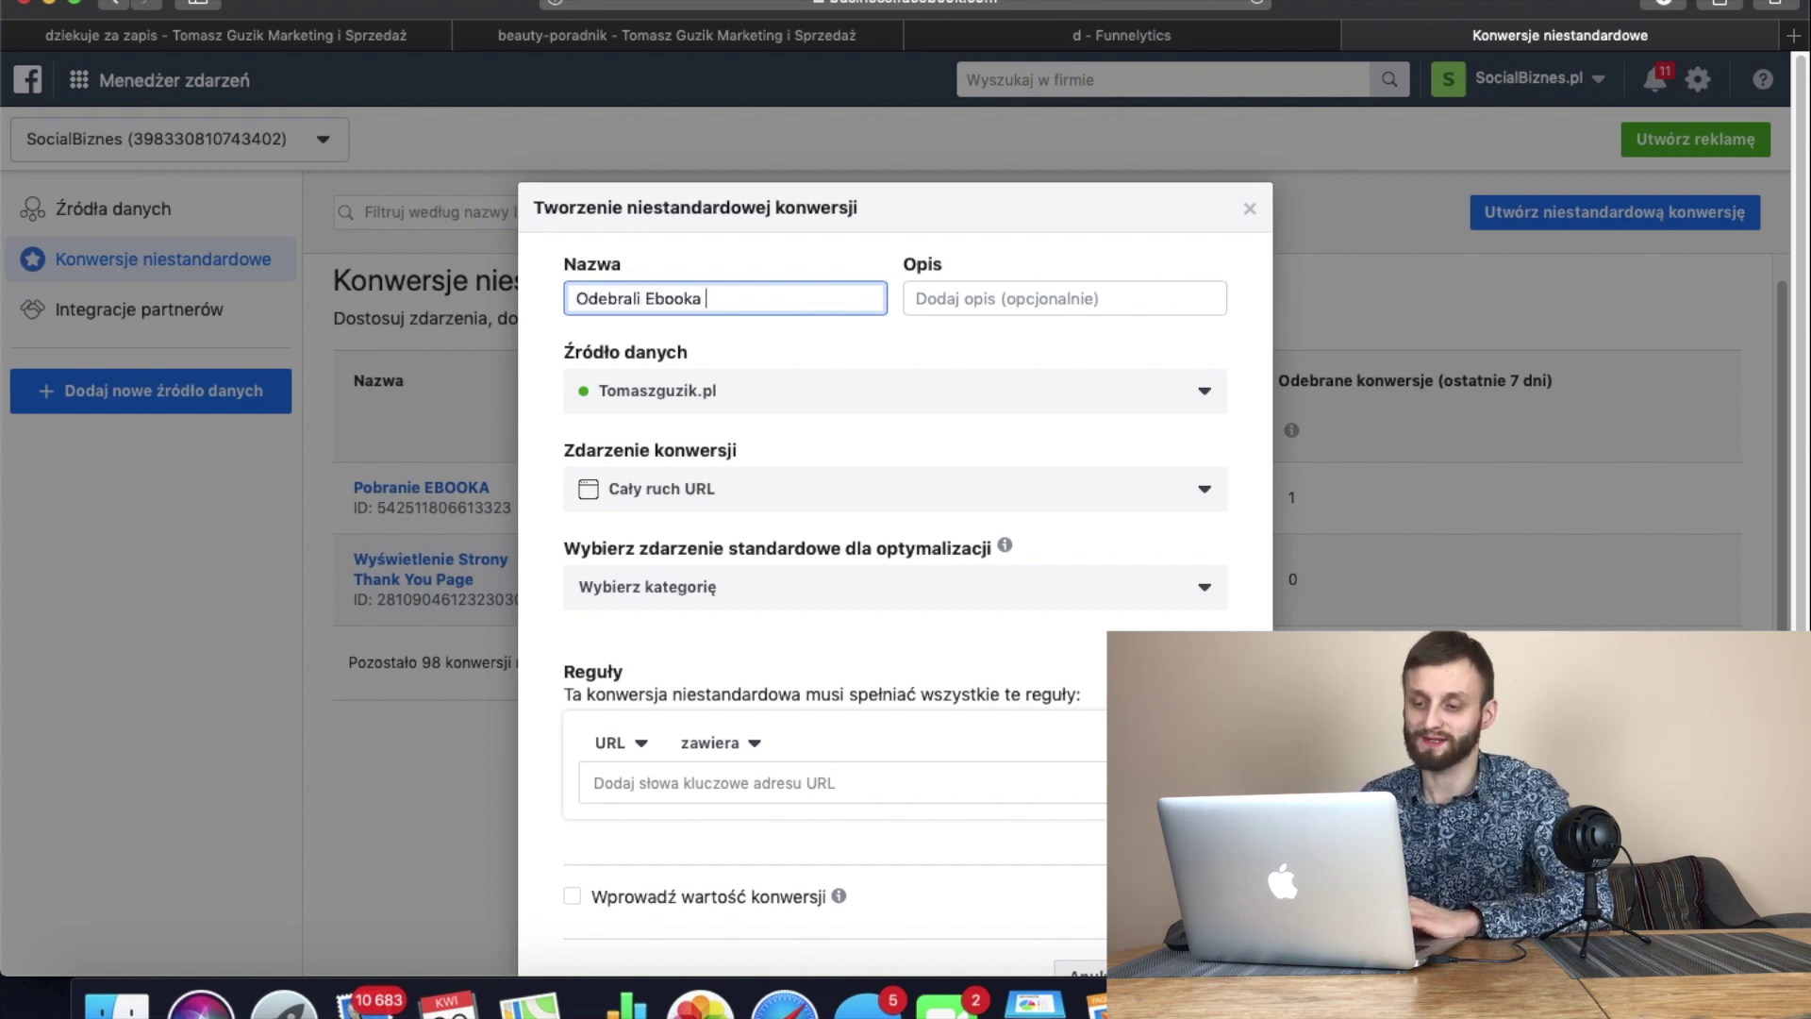
Check which conversion events are available for the new custom conversion, keeping Cały ruch URL.
left_click(1014, 294)
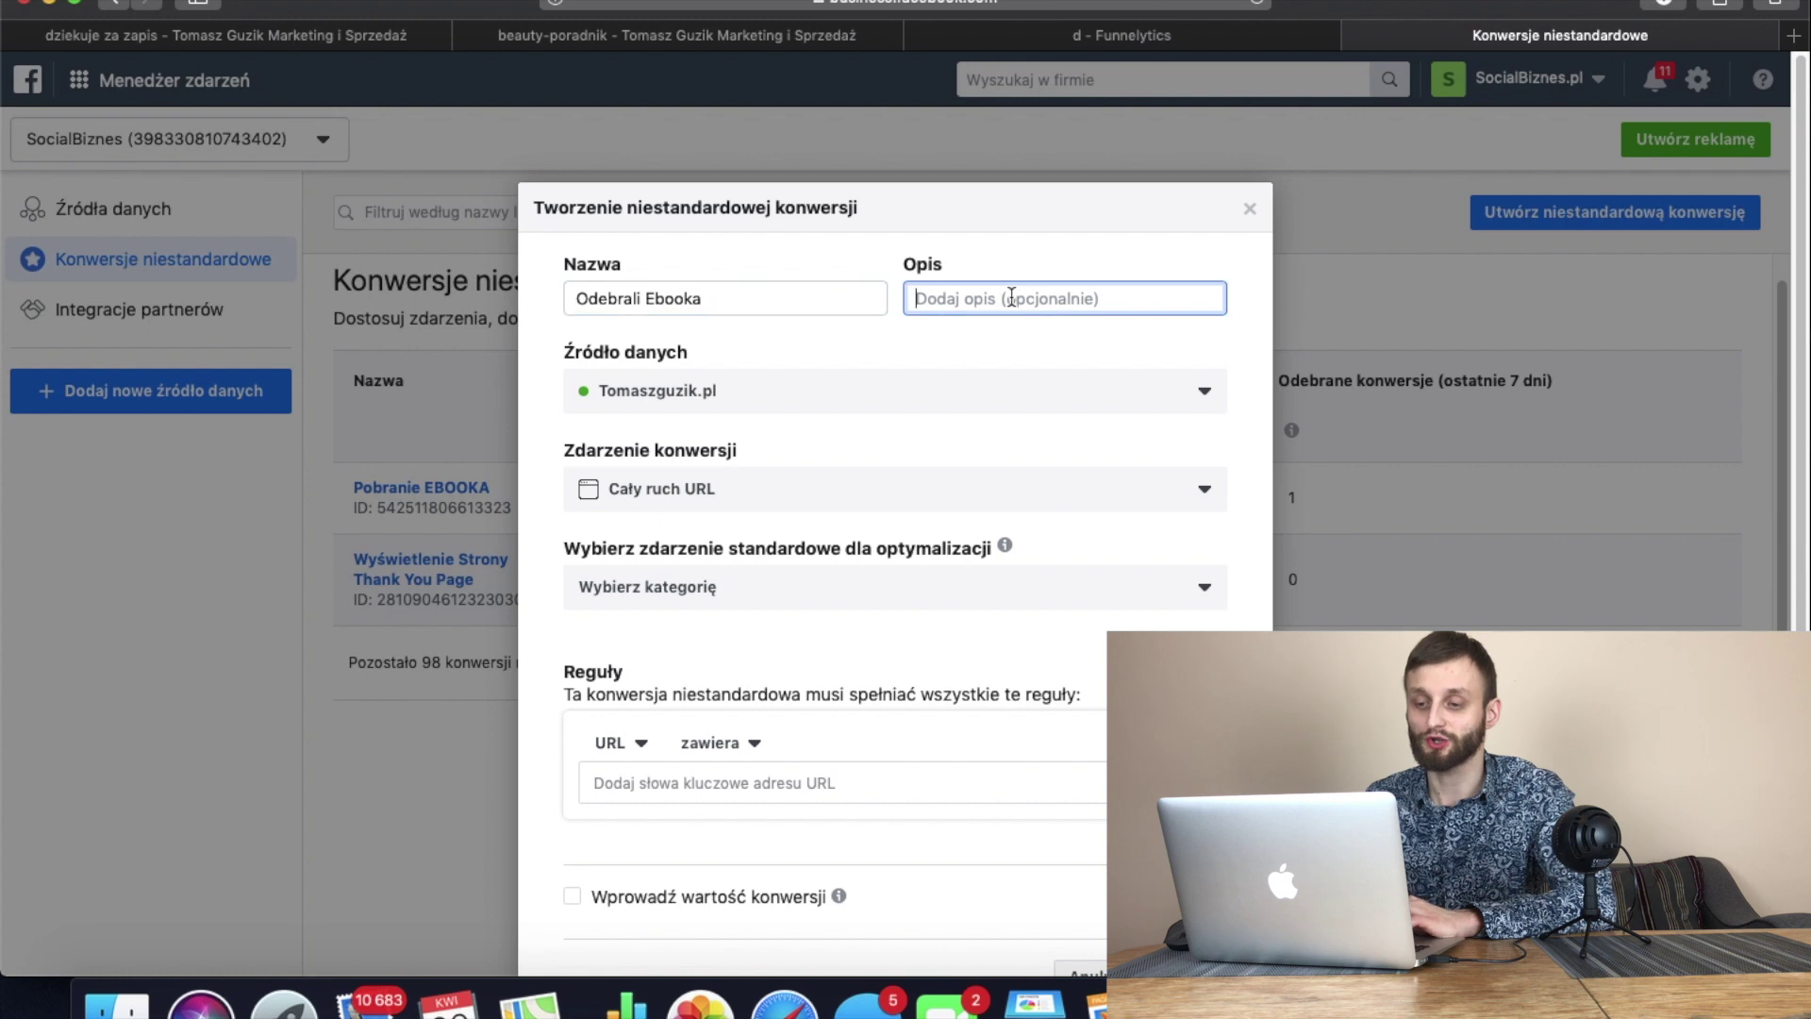
scroll(817, 404, "down", 1)
scroll(823, 405, "down", 1)
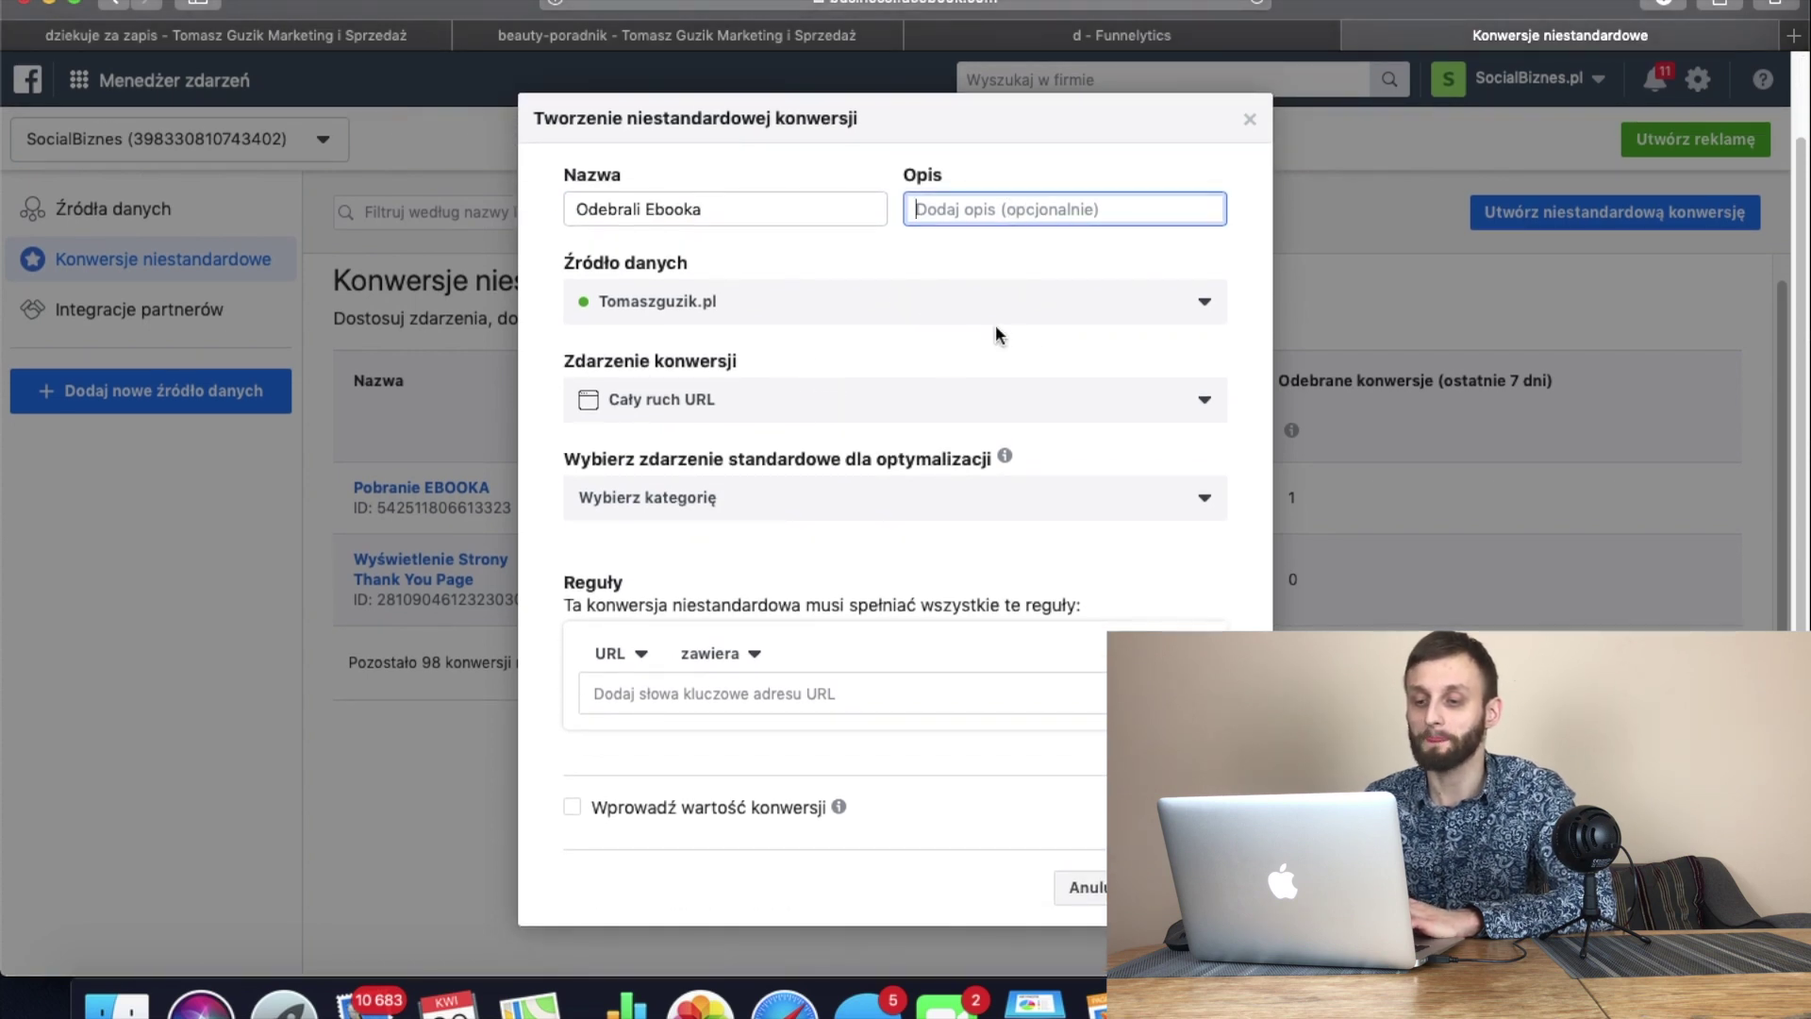
left_click(1198, 411)
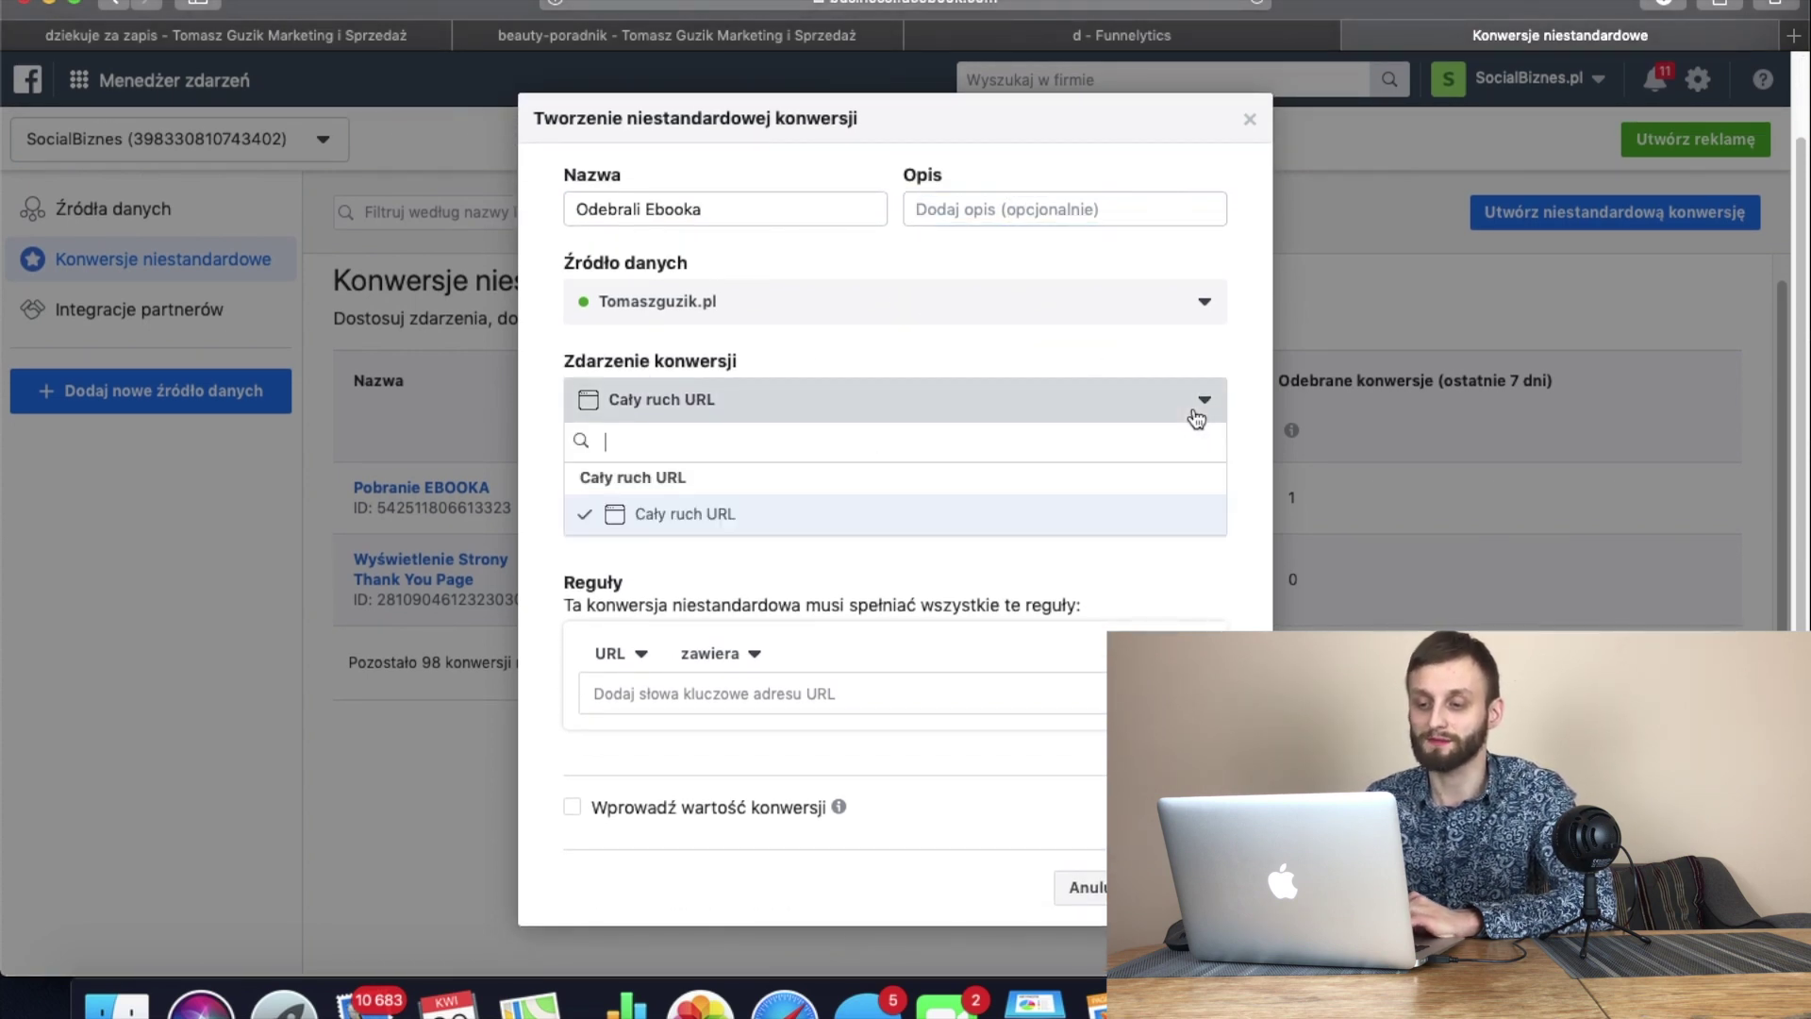
left_click(1197, 413)
Choose Ukończenie rejestracji as the standard event for optimising the custom conversion.
left_click(1087, 508)
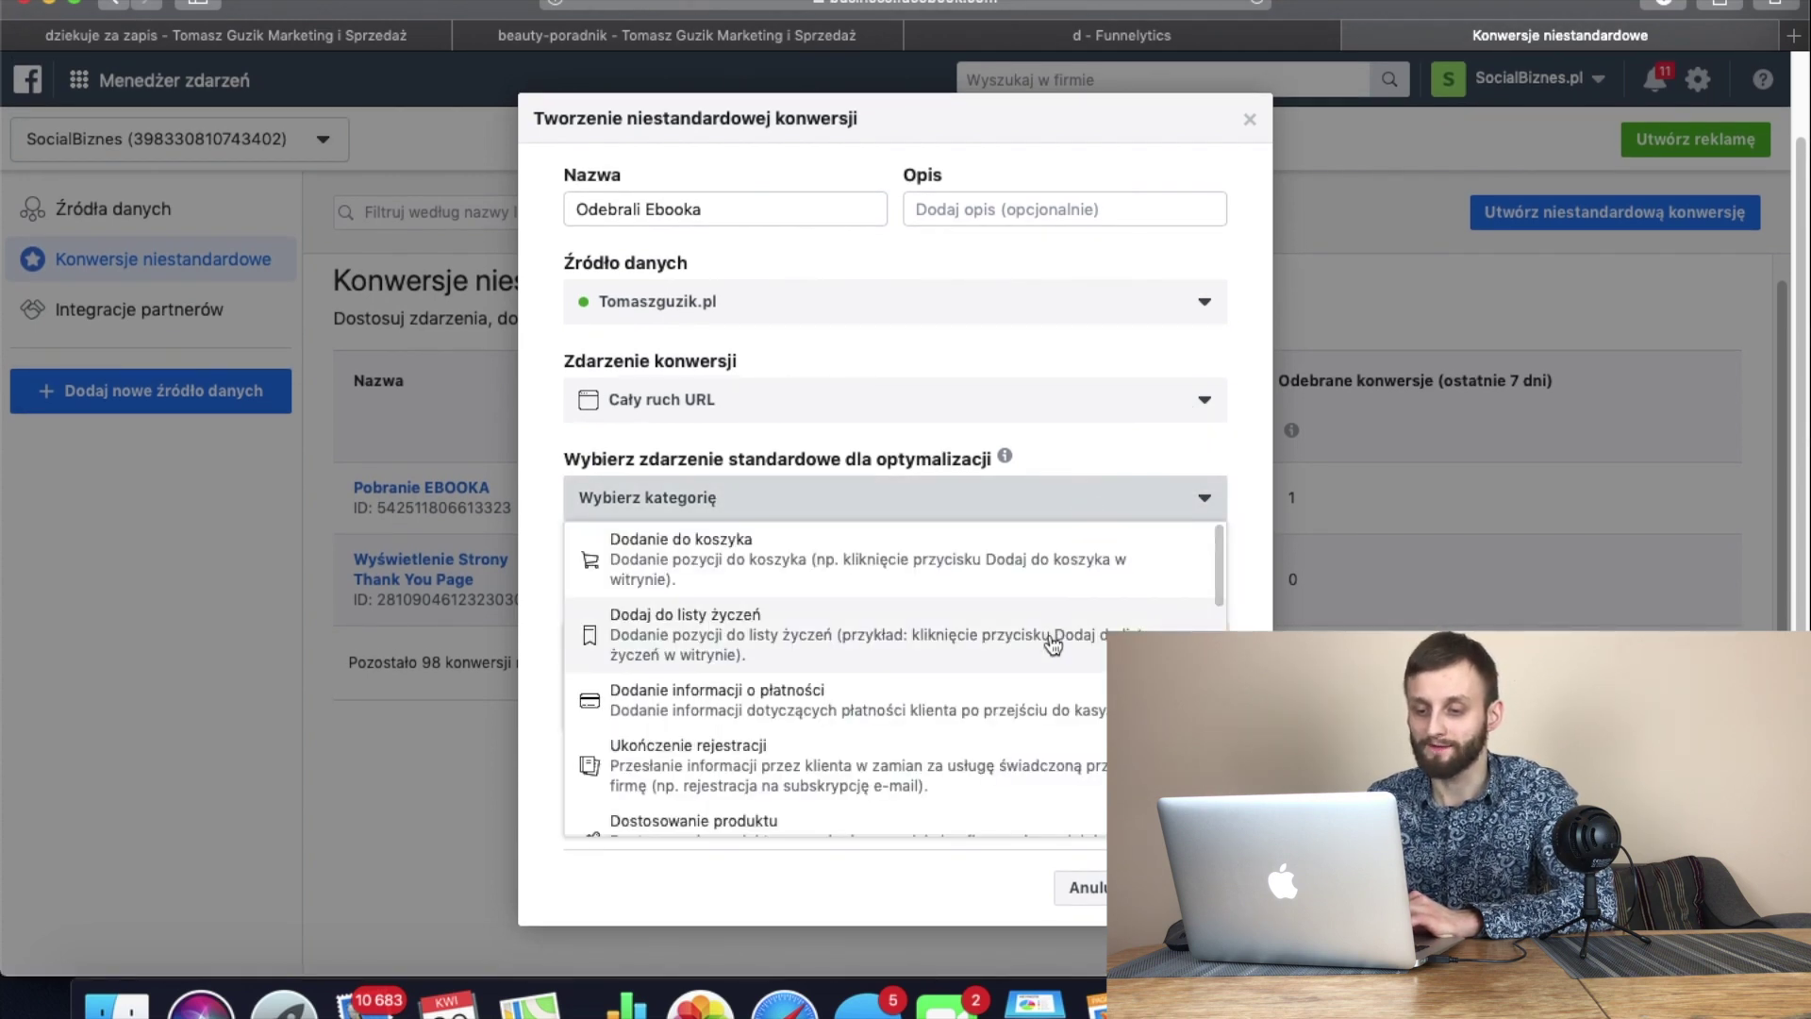
scroll(1052, 637, "down", 3)
scroll(1053, 645, "down", 2)
scroll(1053, 645, "up", 3)
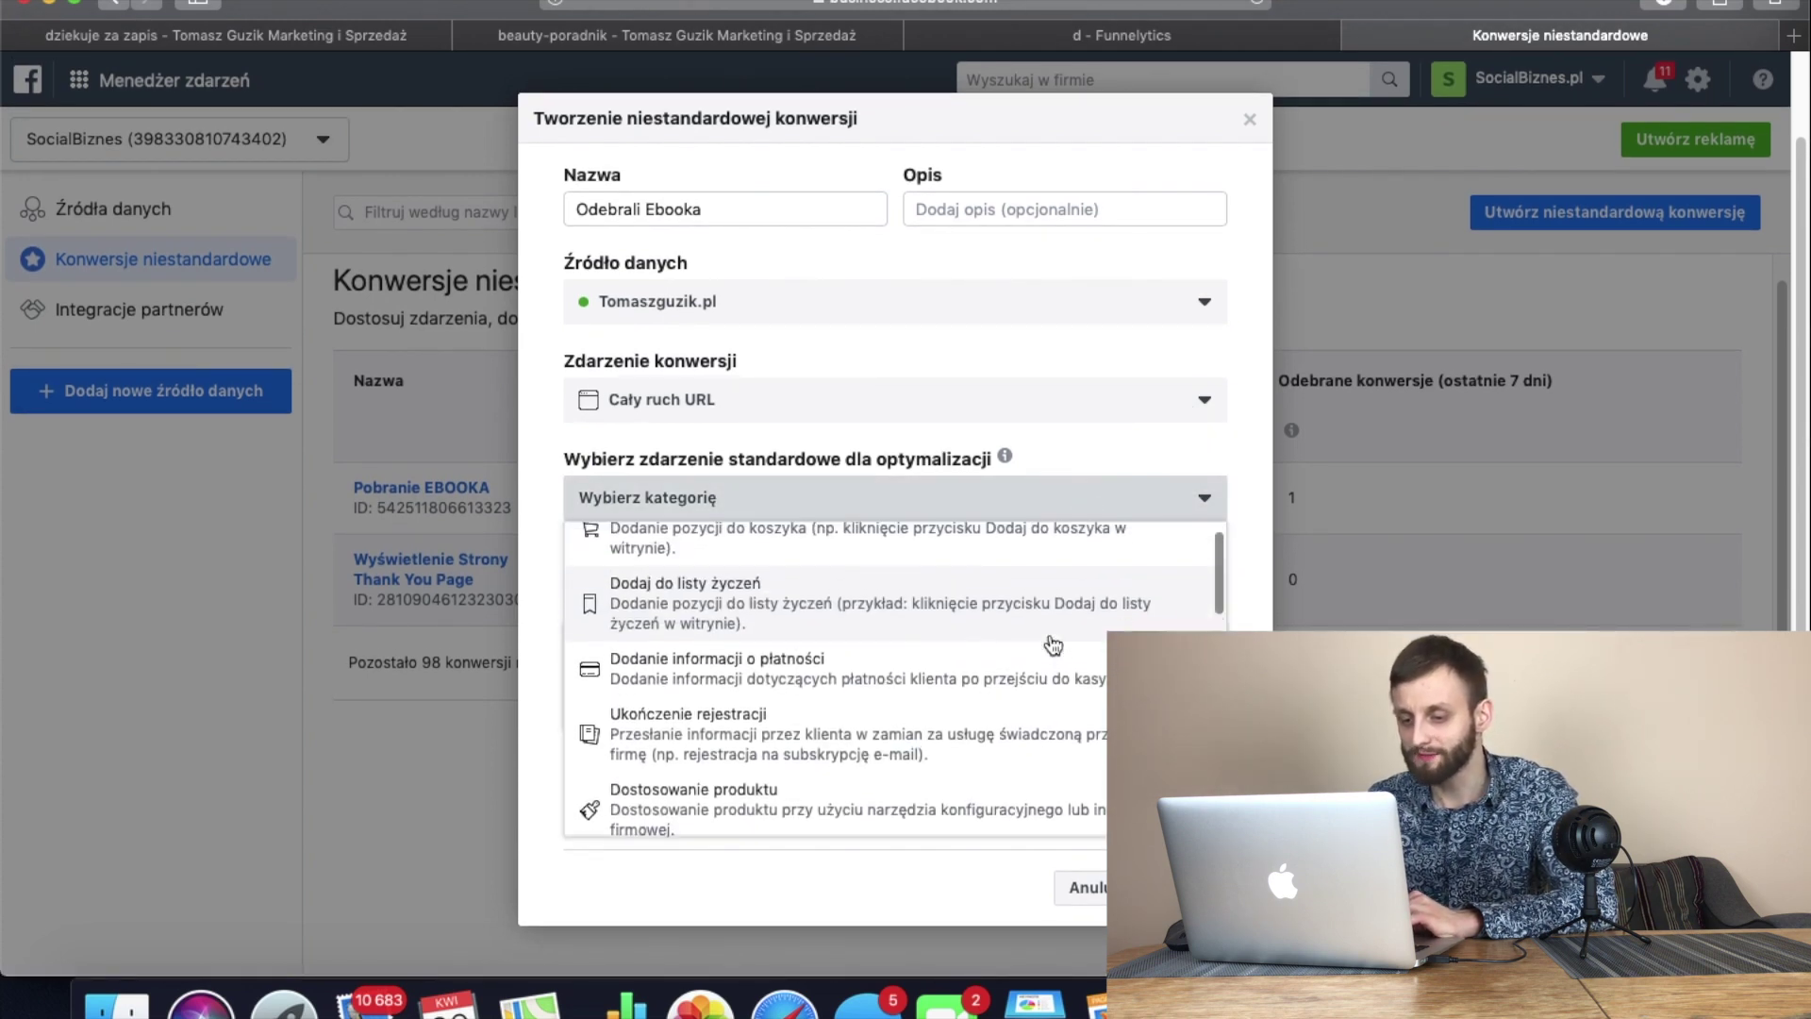
scroll(1054, 645, "down", 4)
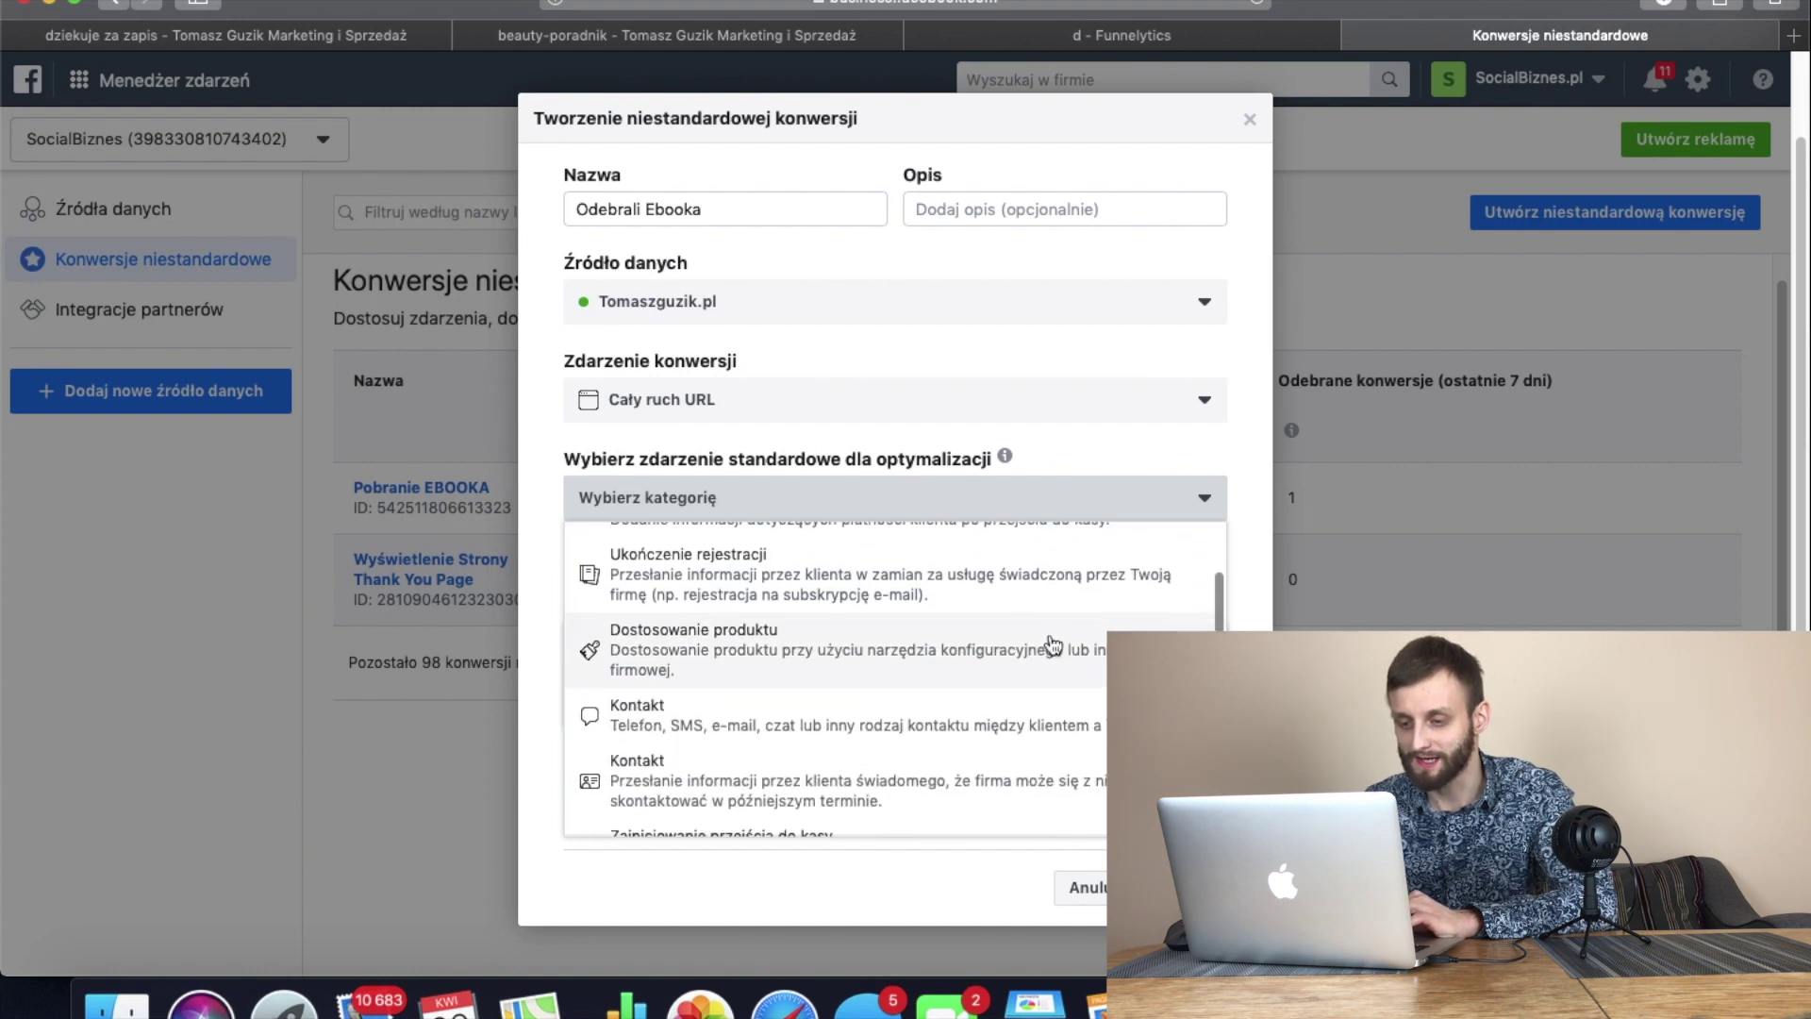
scroll(1054, 645, "down", 1)
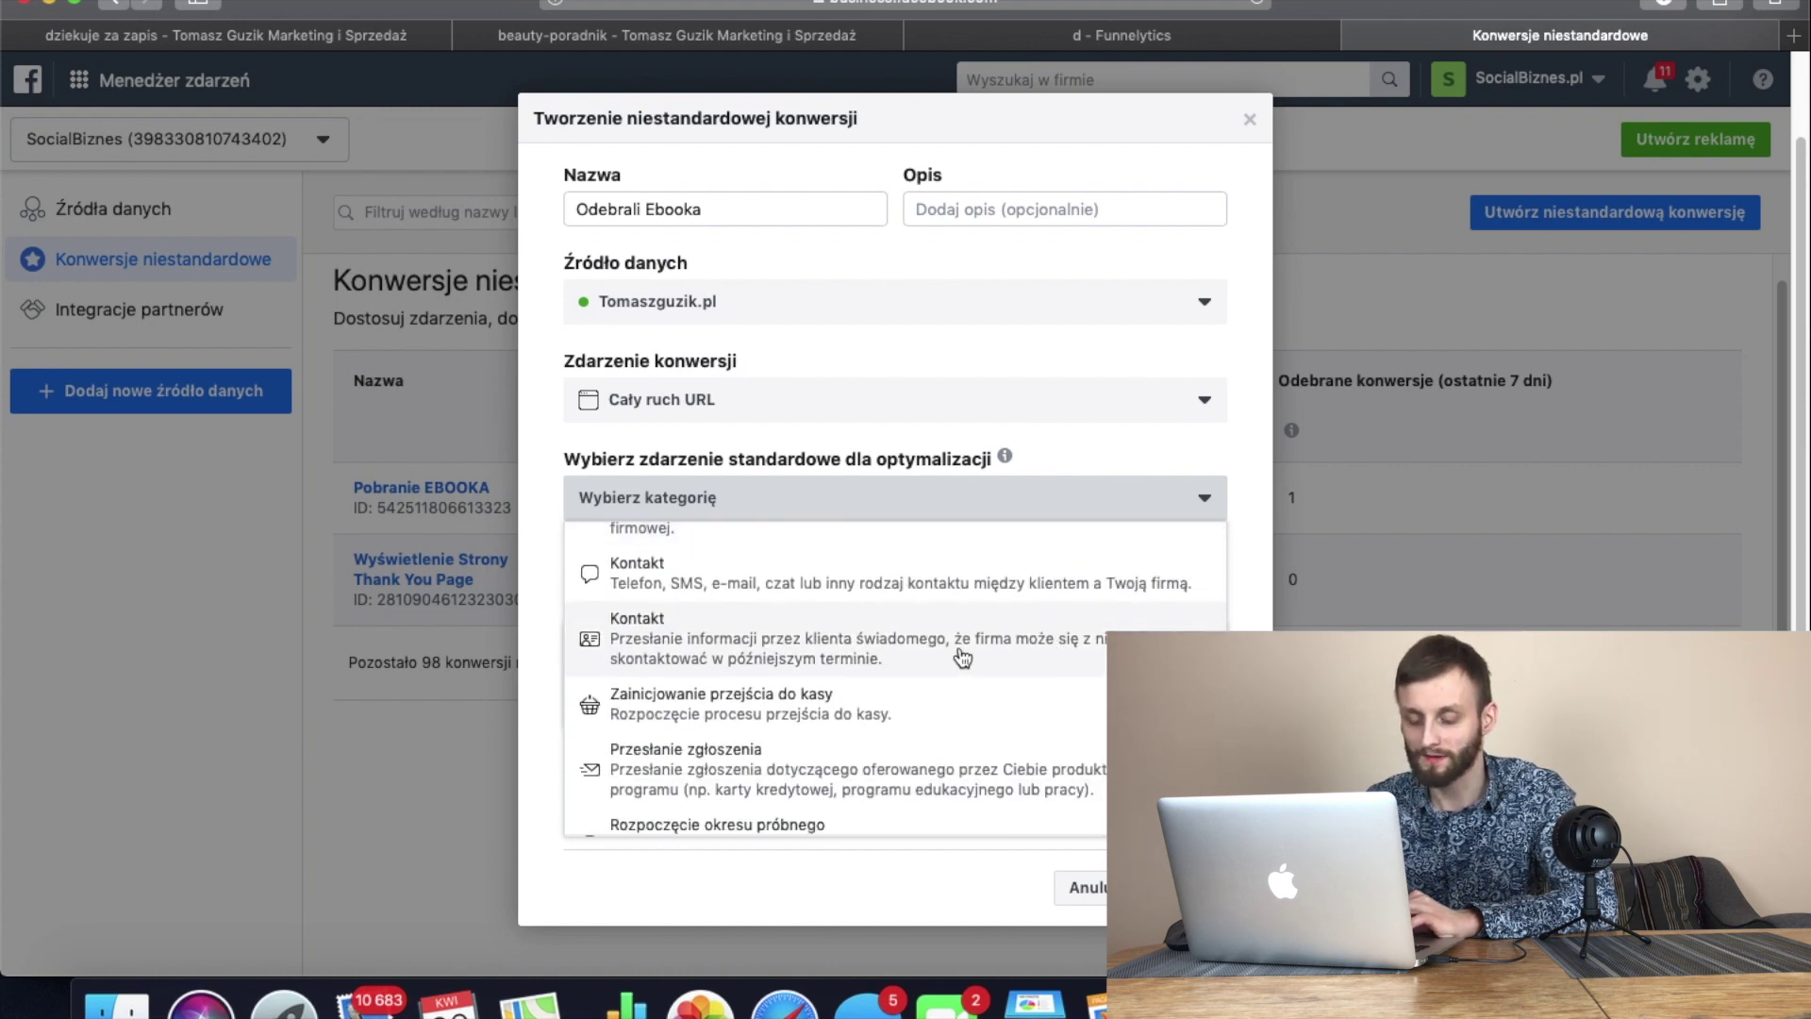
scroll(962, 657, "down", 3)
scroll(894, 611, "down", 5)
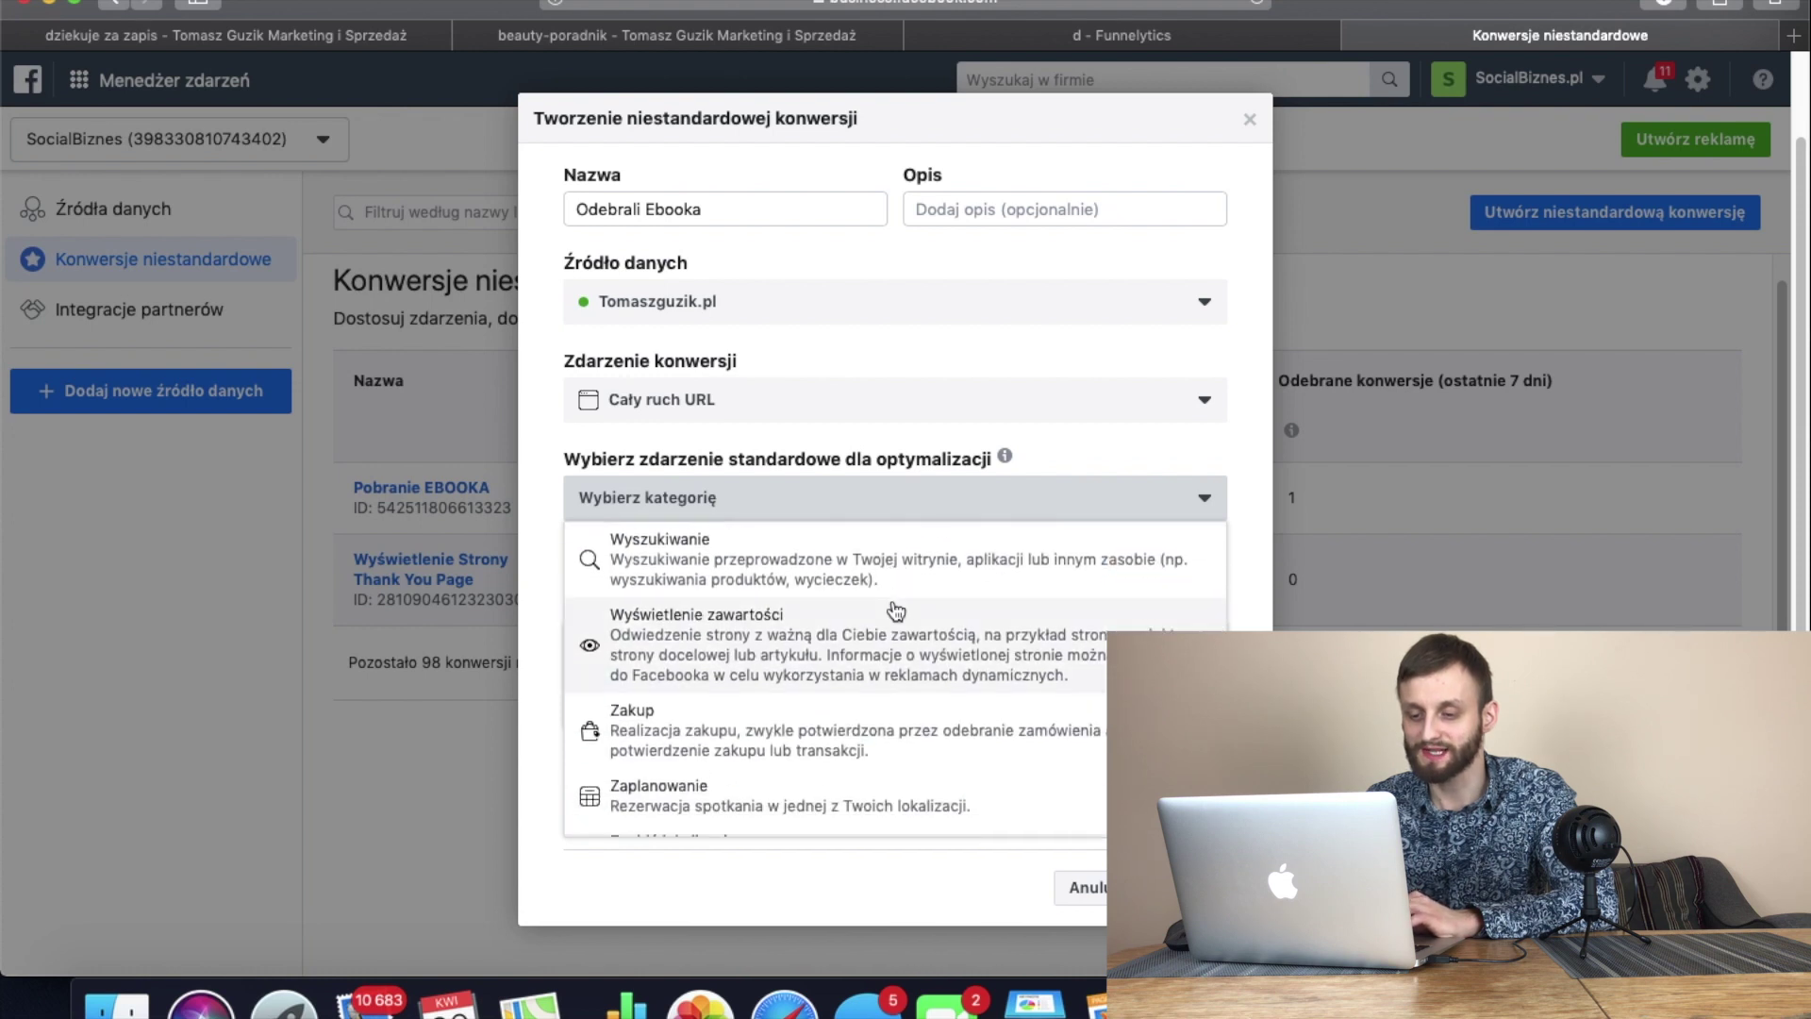
scroll(896, 611, "down", 2)
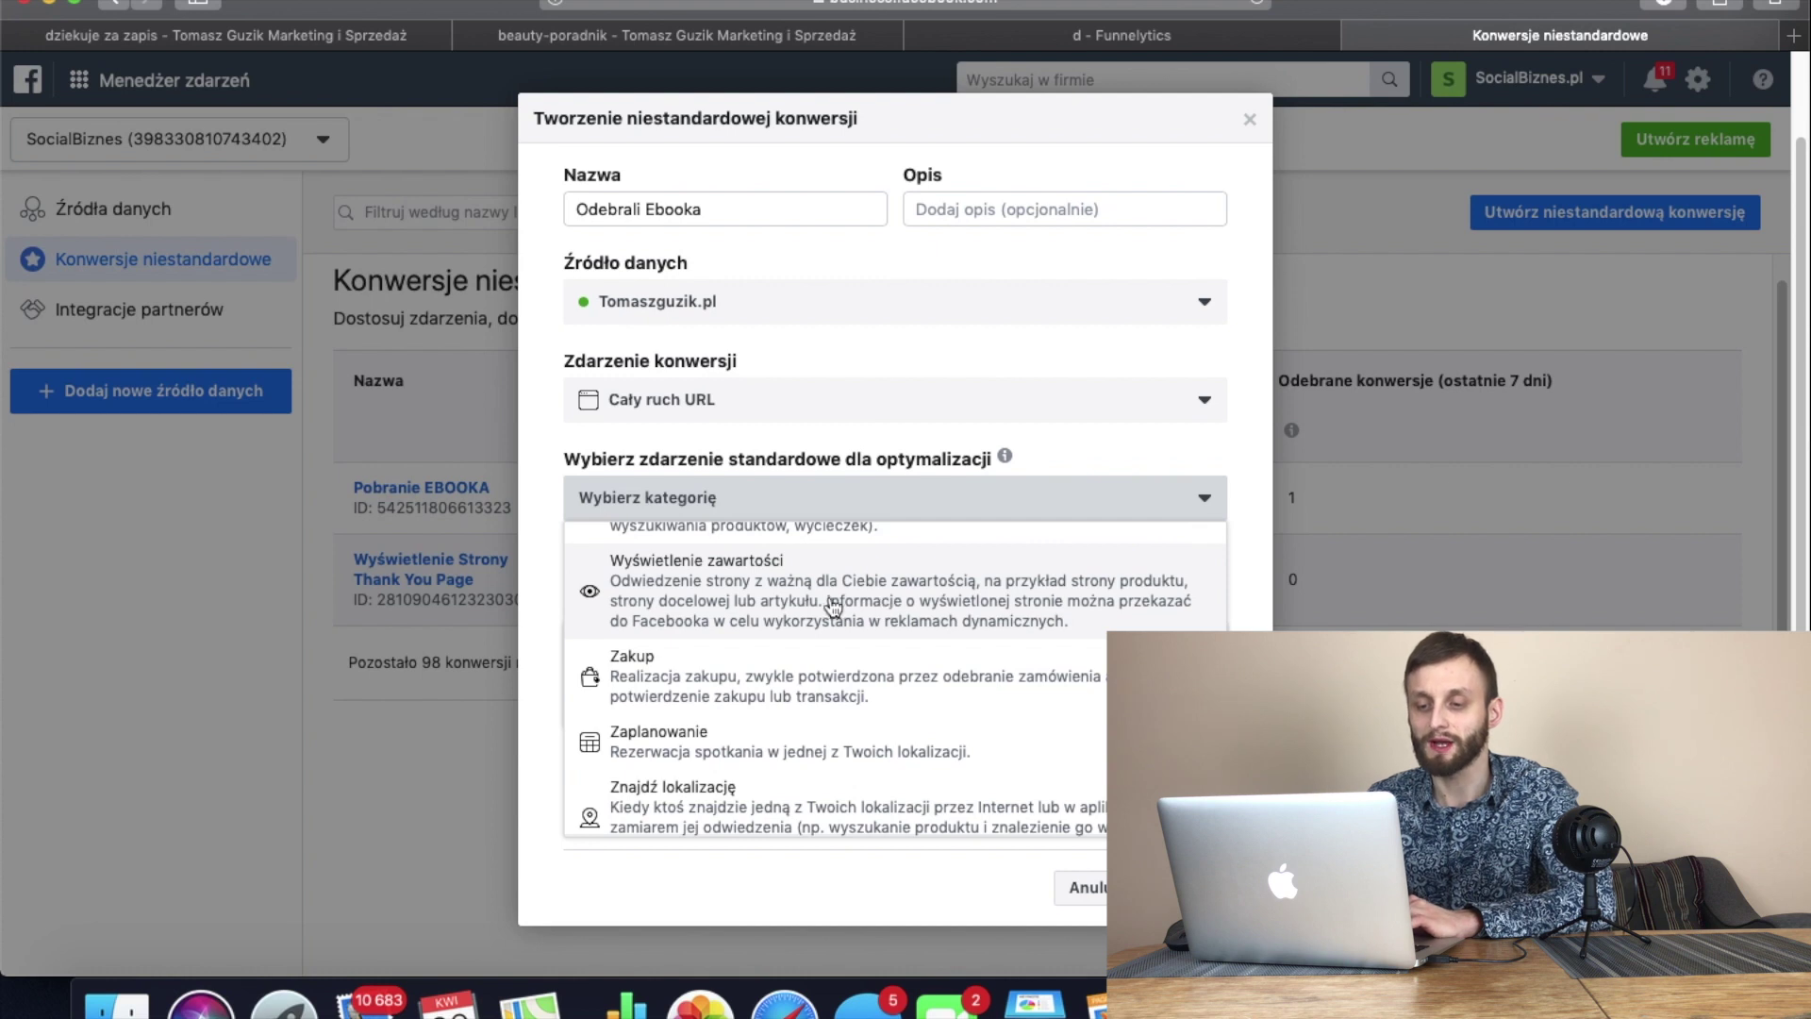
scroll(832, 605, "up", 3)
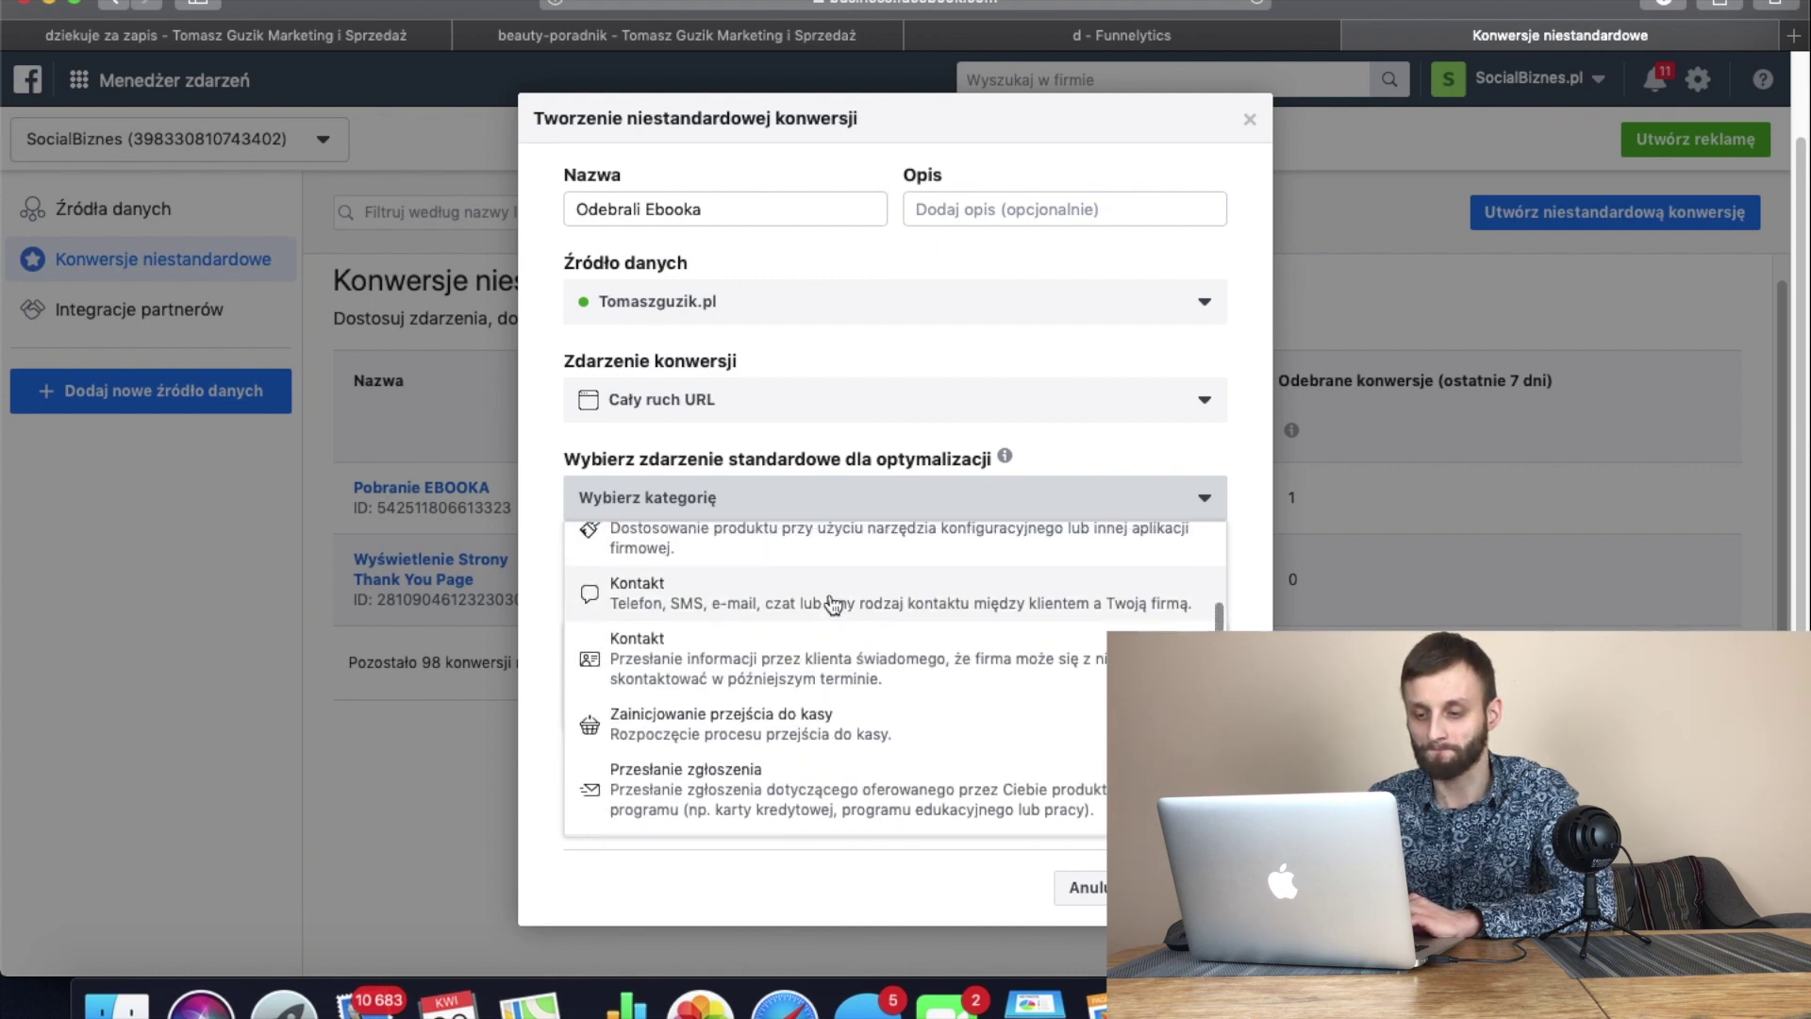
scroll(832, 631, "up", 1)
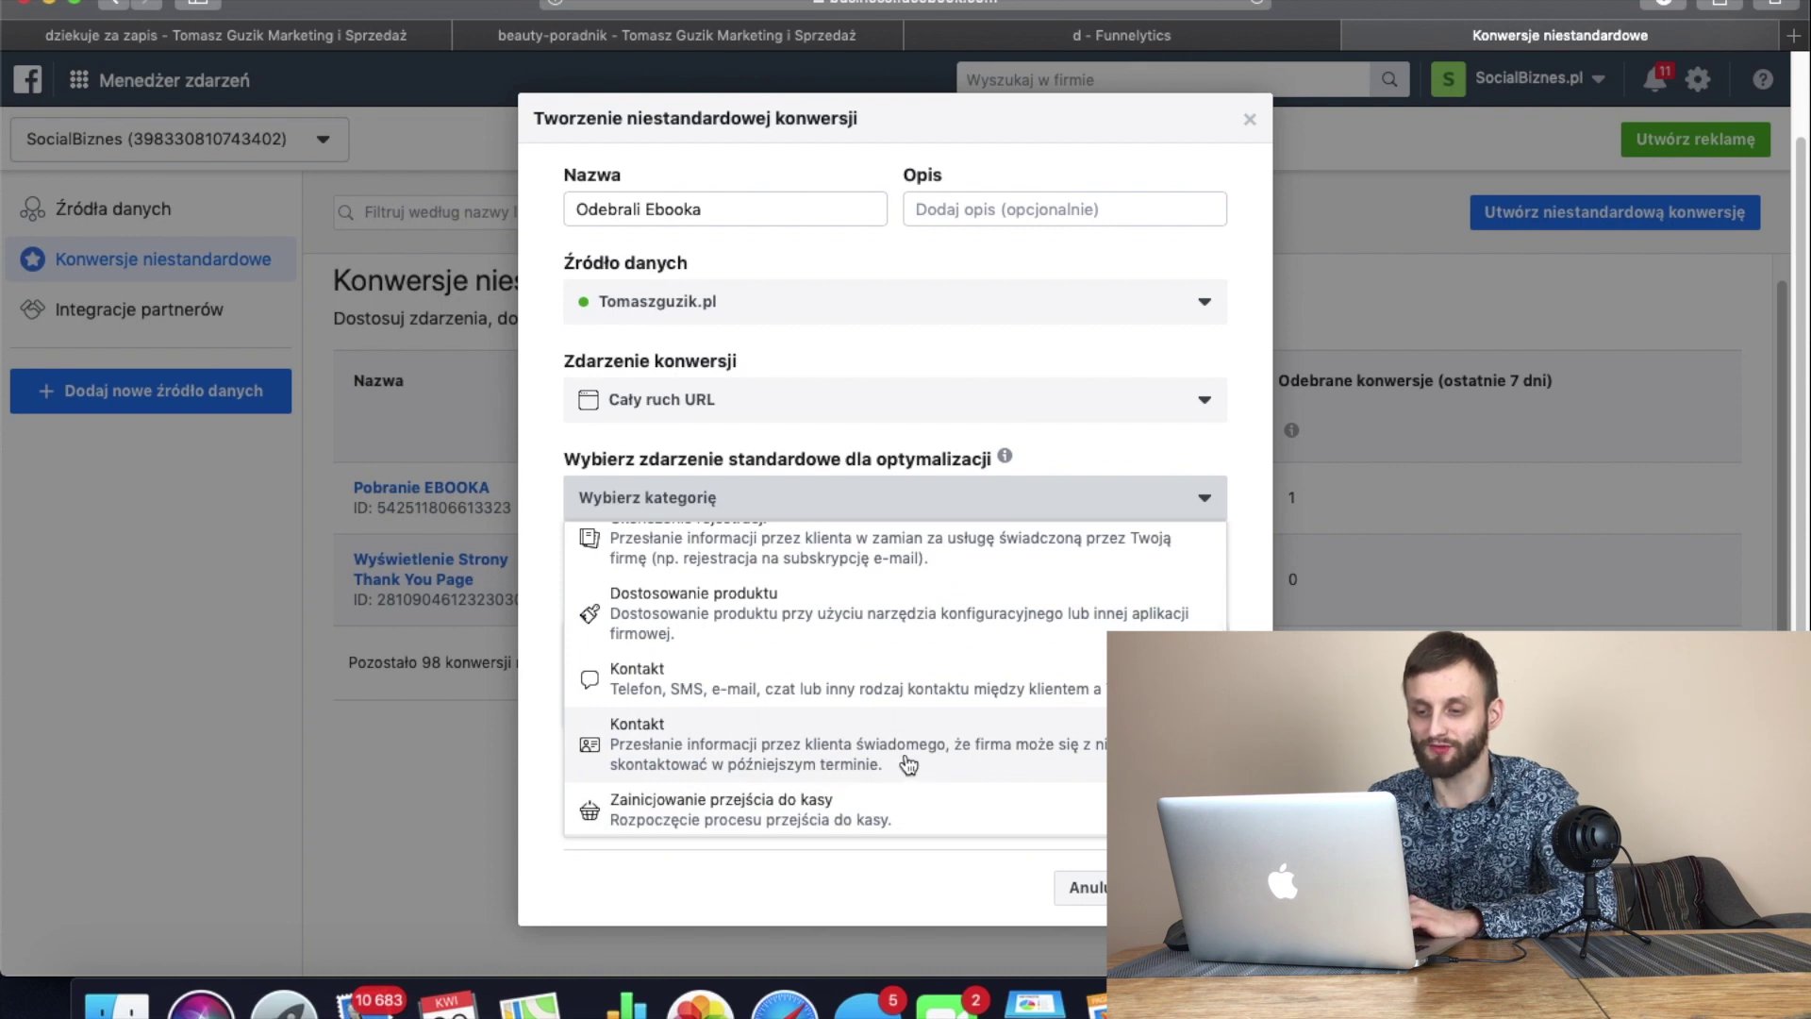
scroll(716, 754, "up", 3)
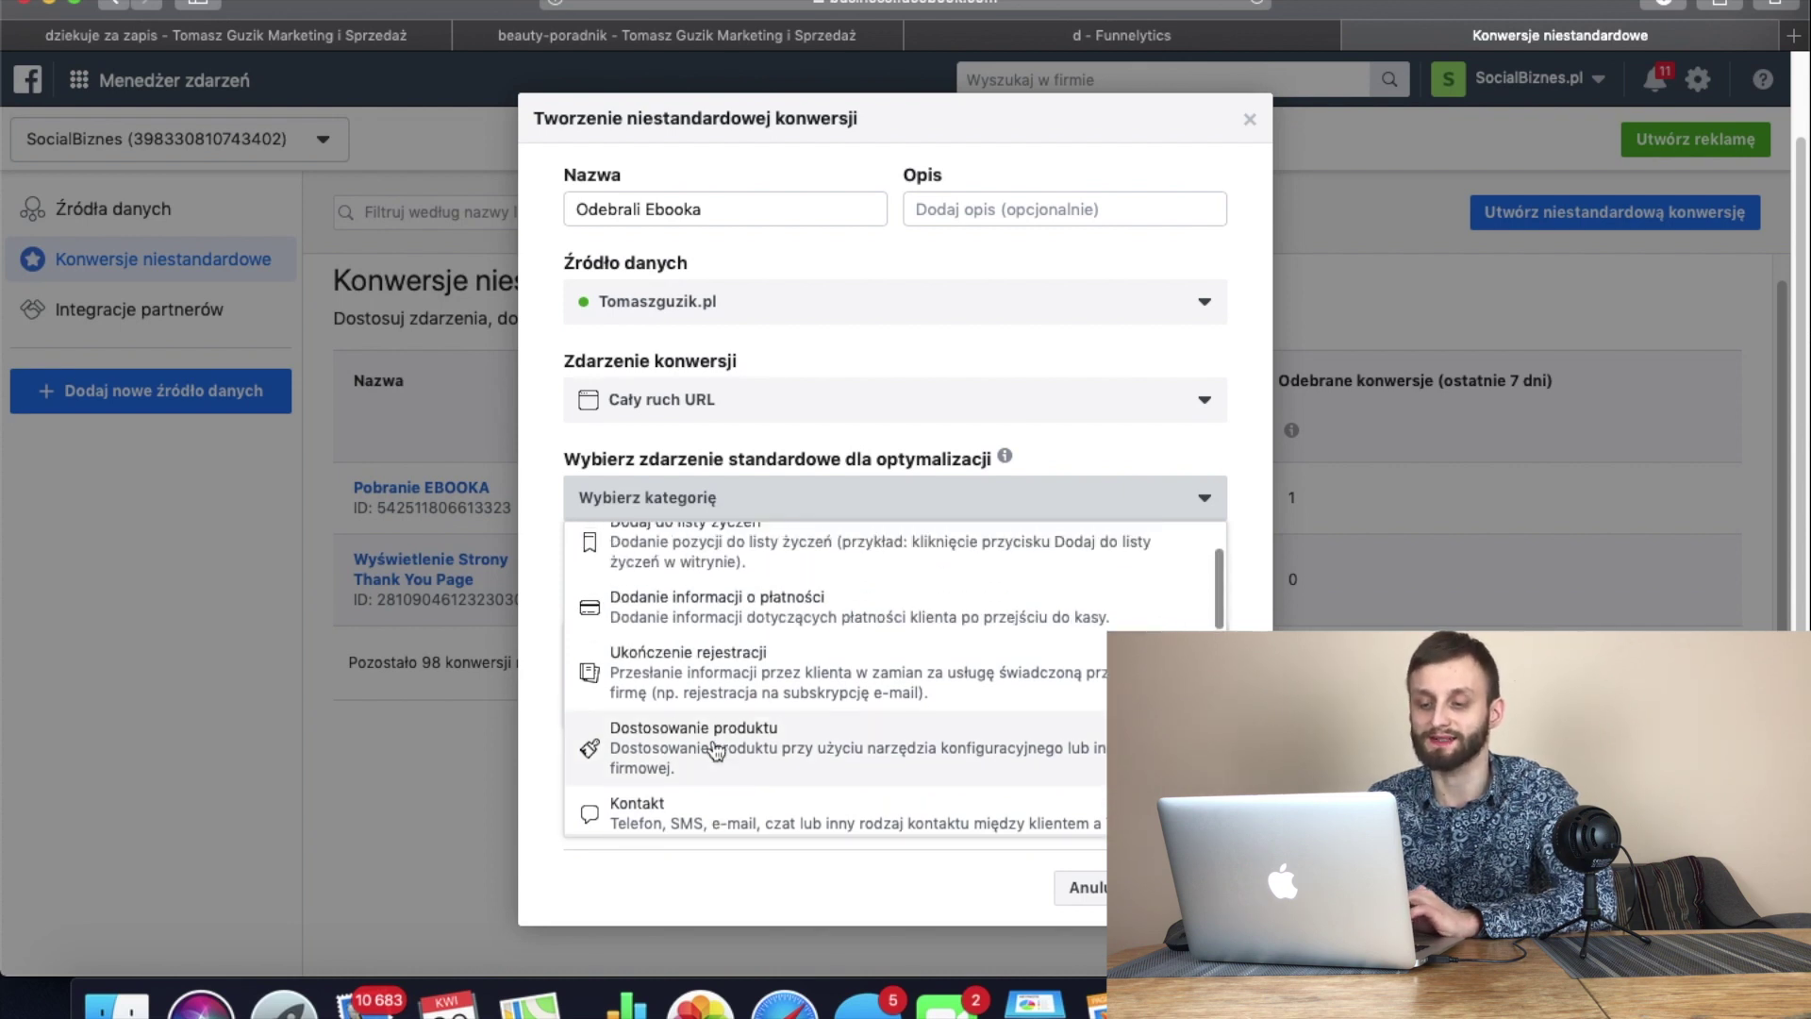
left_click(724, 685)
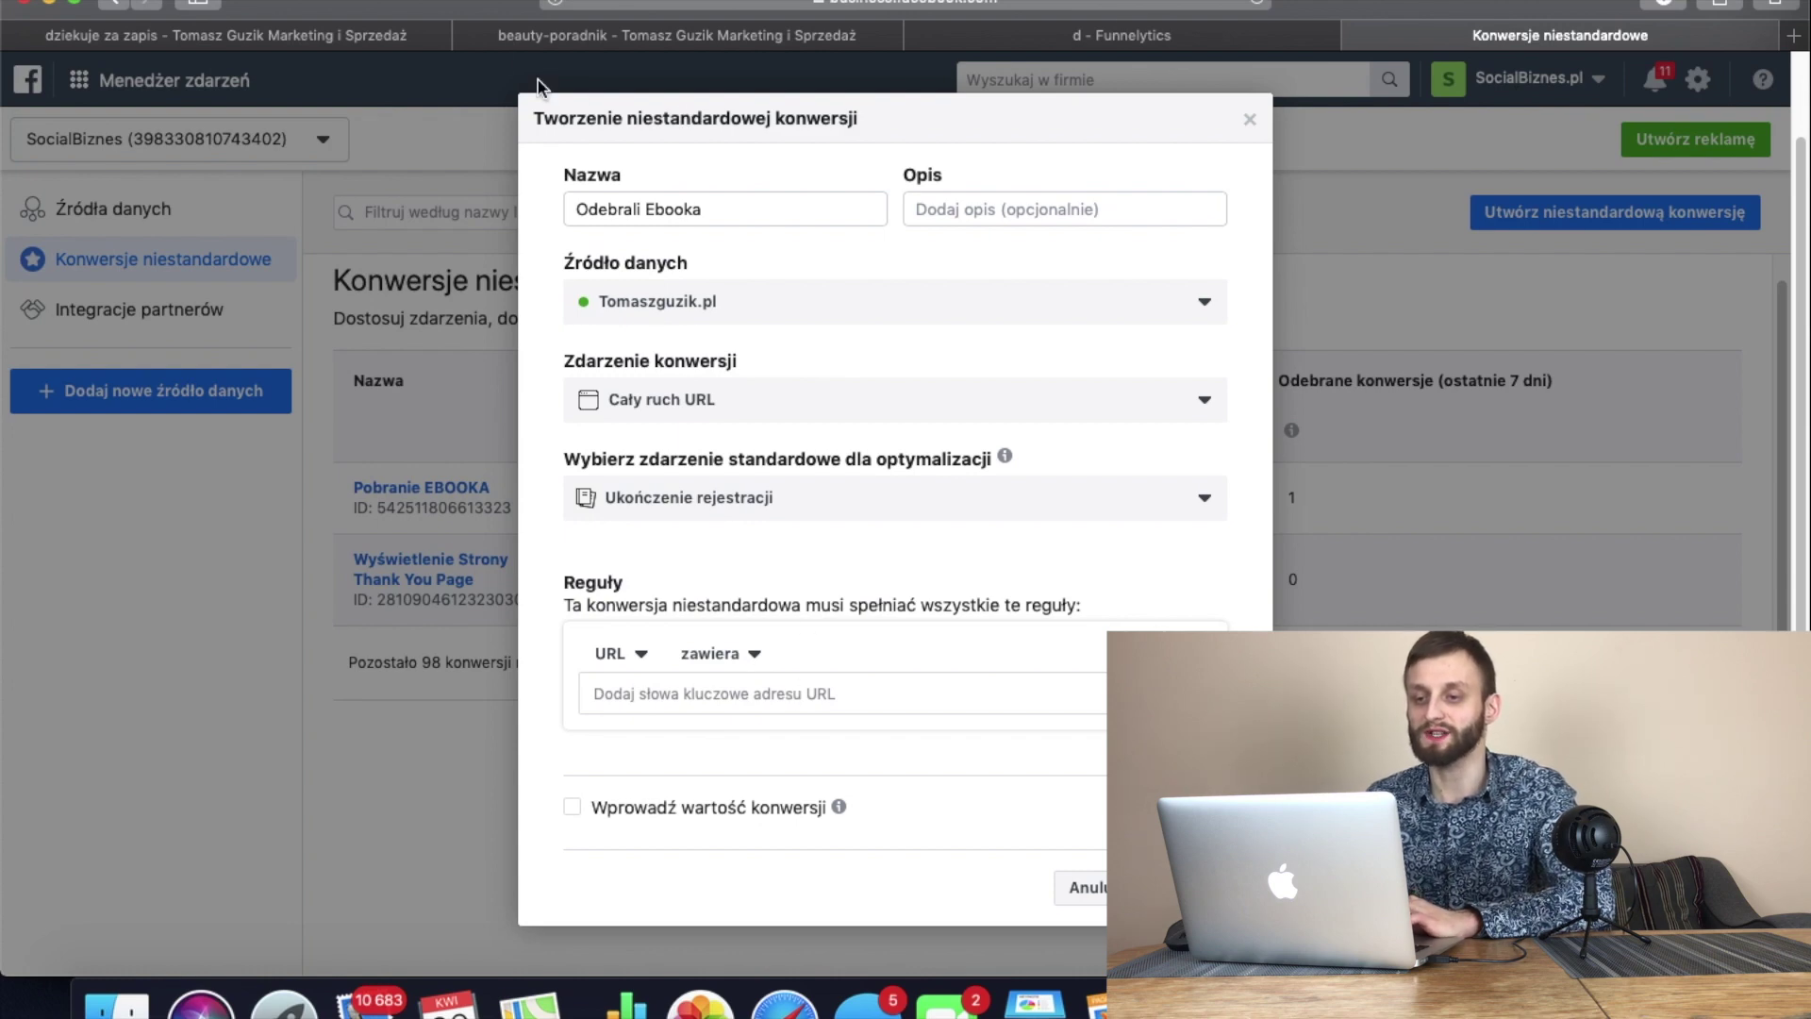
Copy the full URL of the dziekuje-za-zapis thank-you page and add it as the keyword in the conversion's URL rule.
left_click(378, 35)
key("super+l")
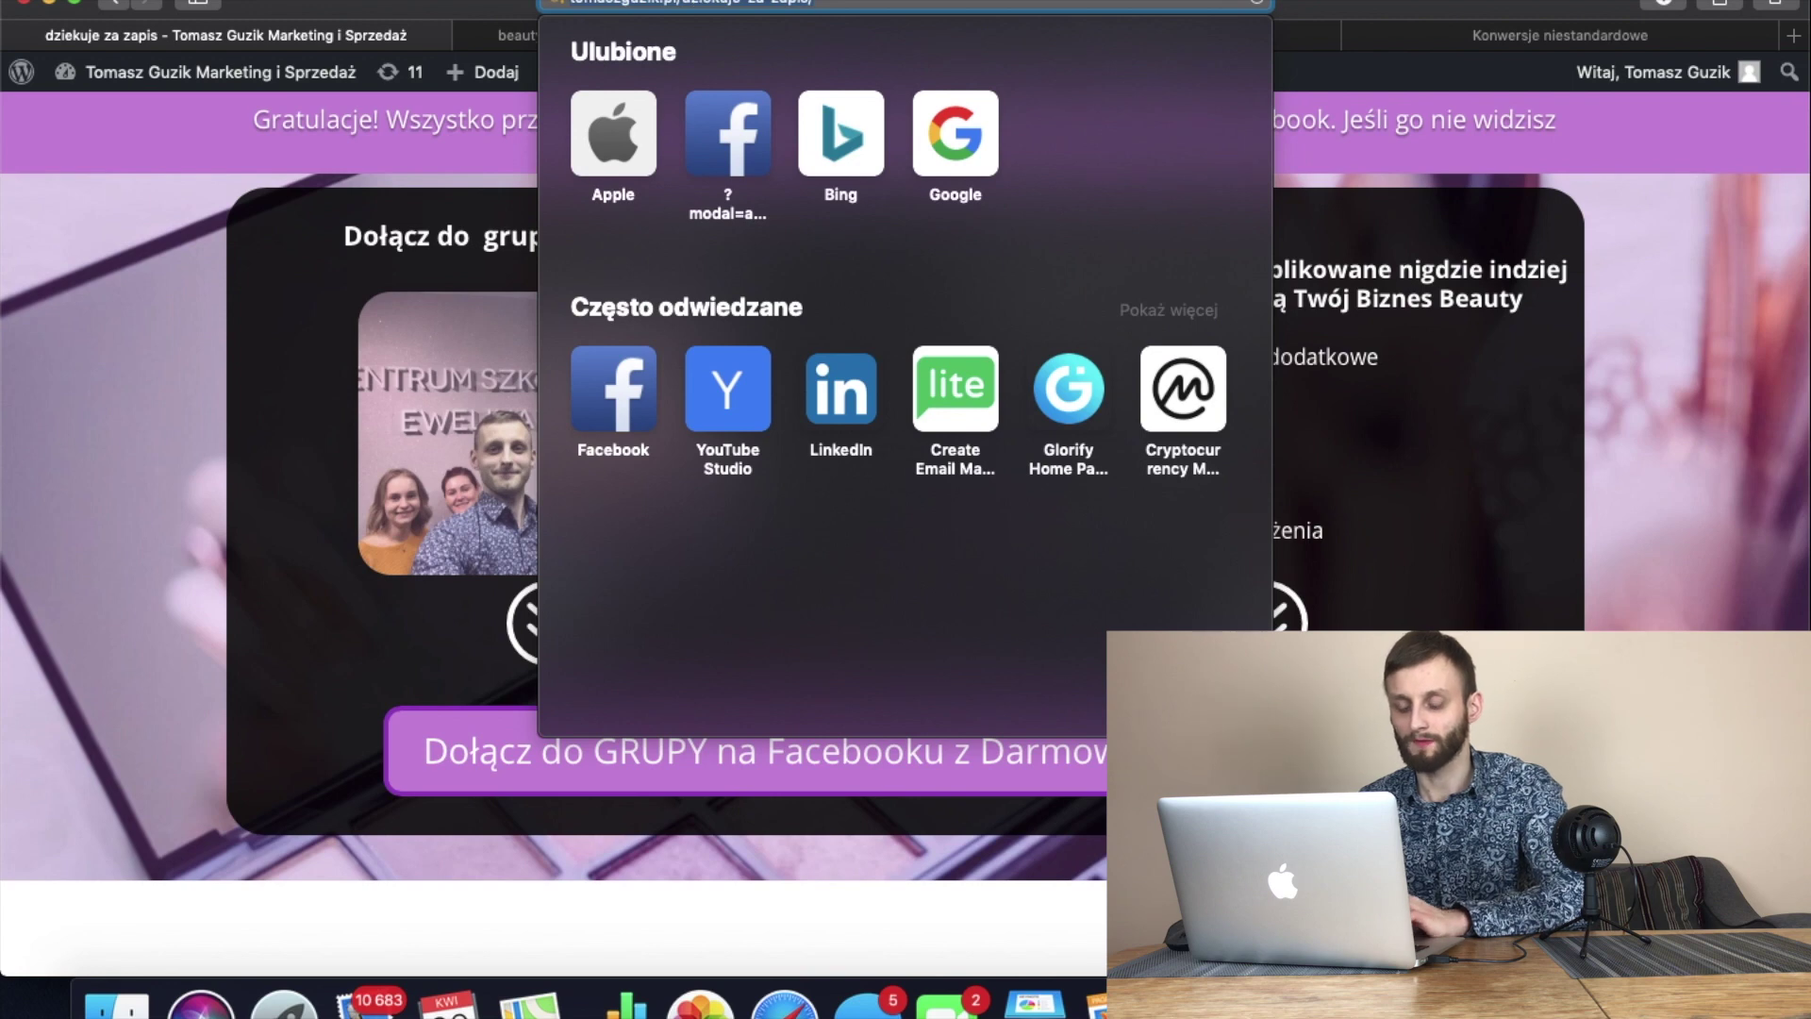
left_click(1440, 31)
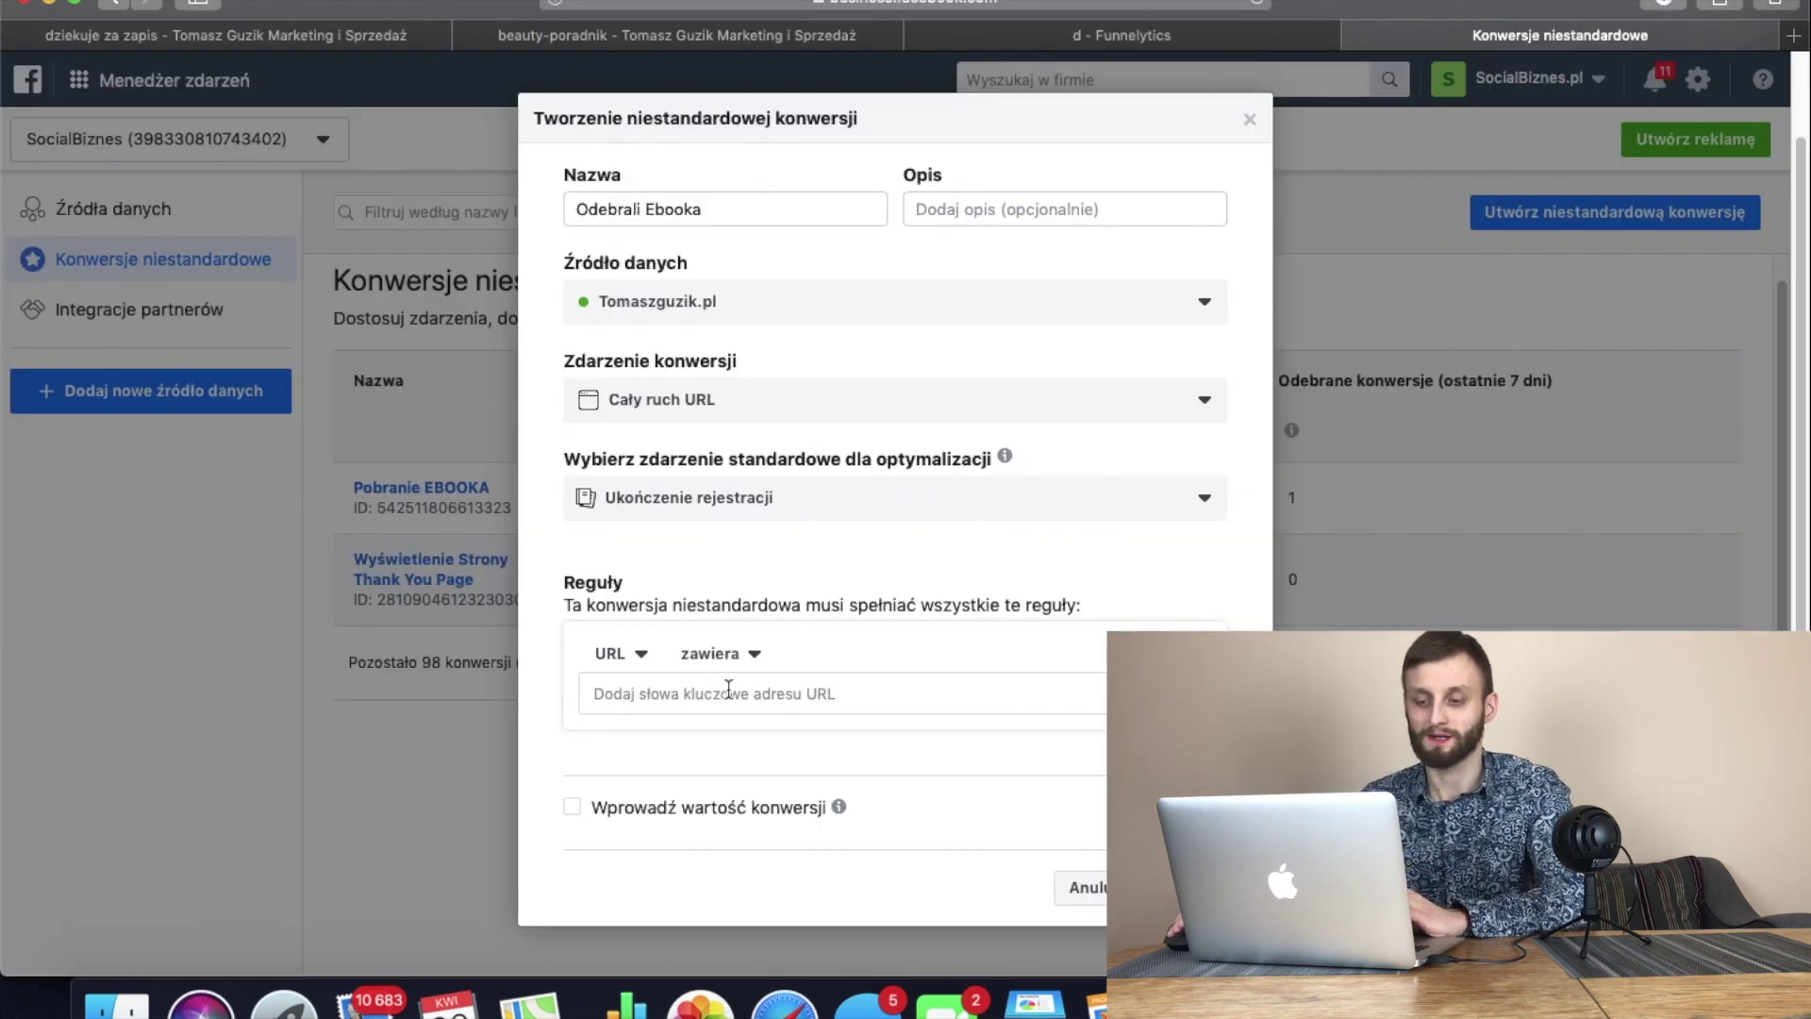
key("super+v")
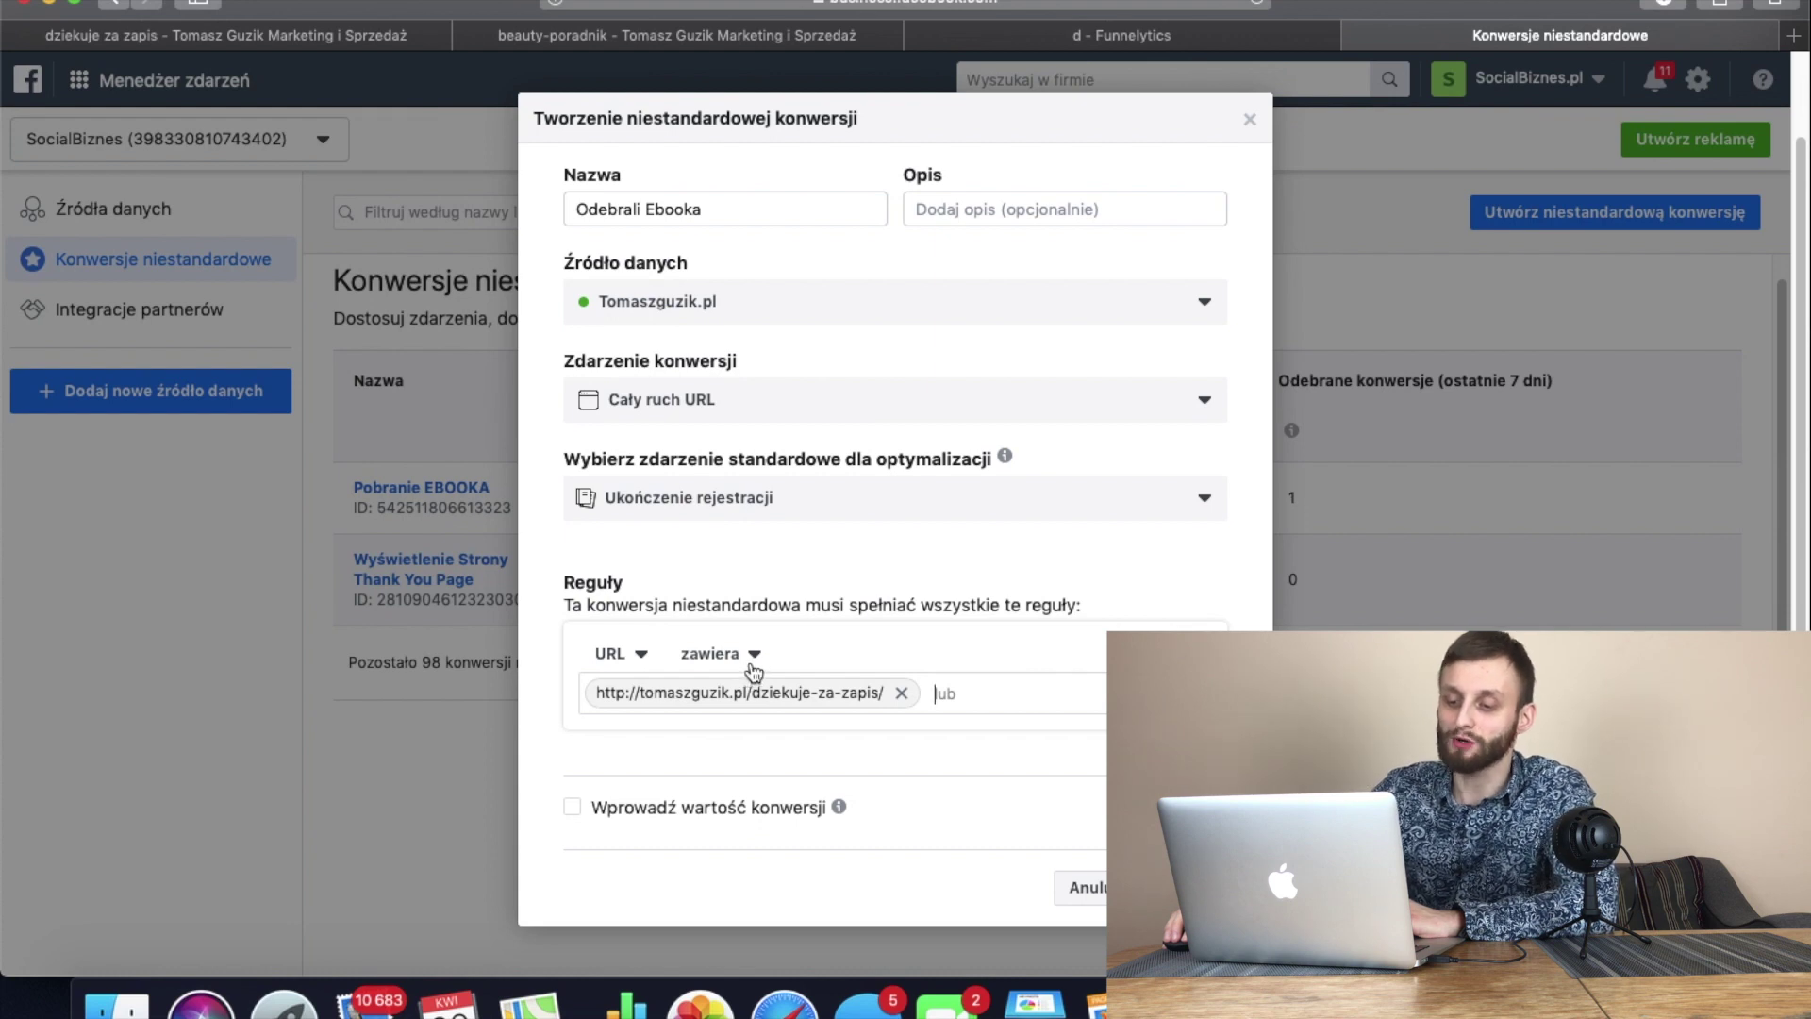
Try the równa się condition for the thank-you page URL rule, and switch the rule back to zawiera.
left_click(756, 660)
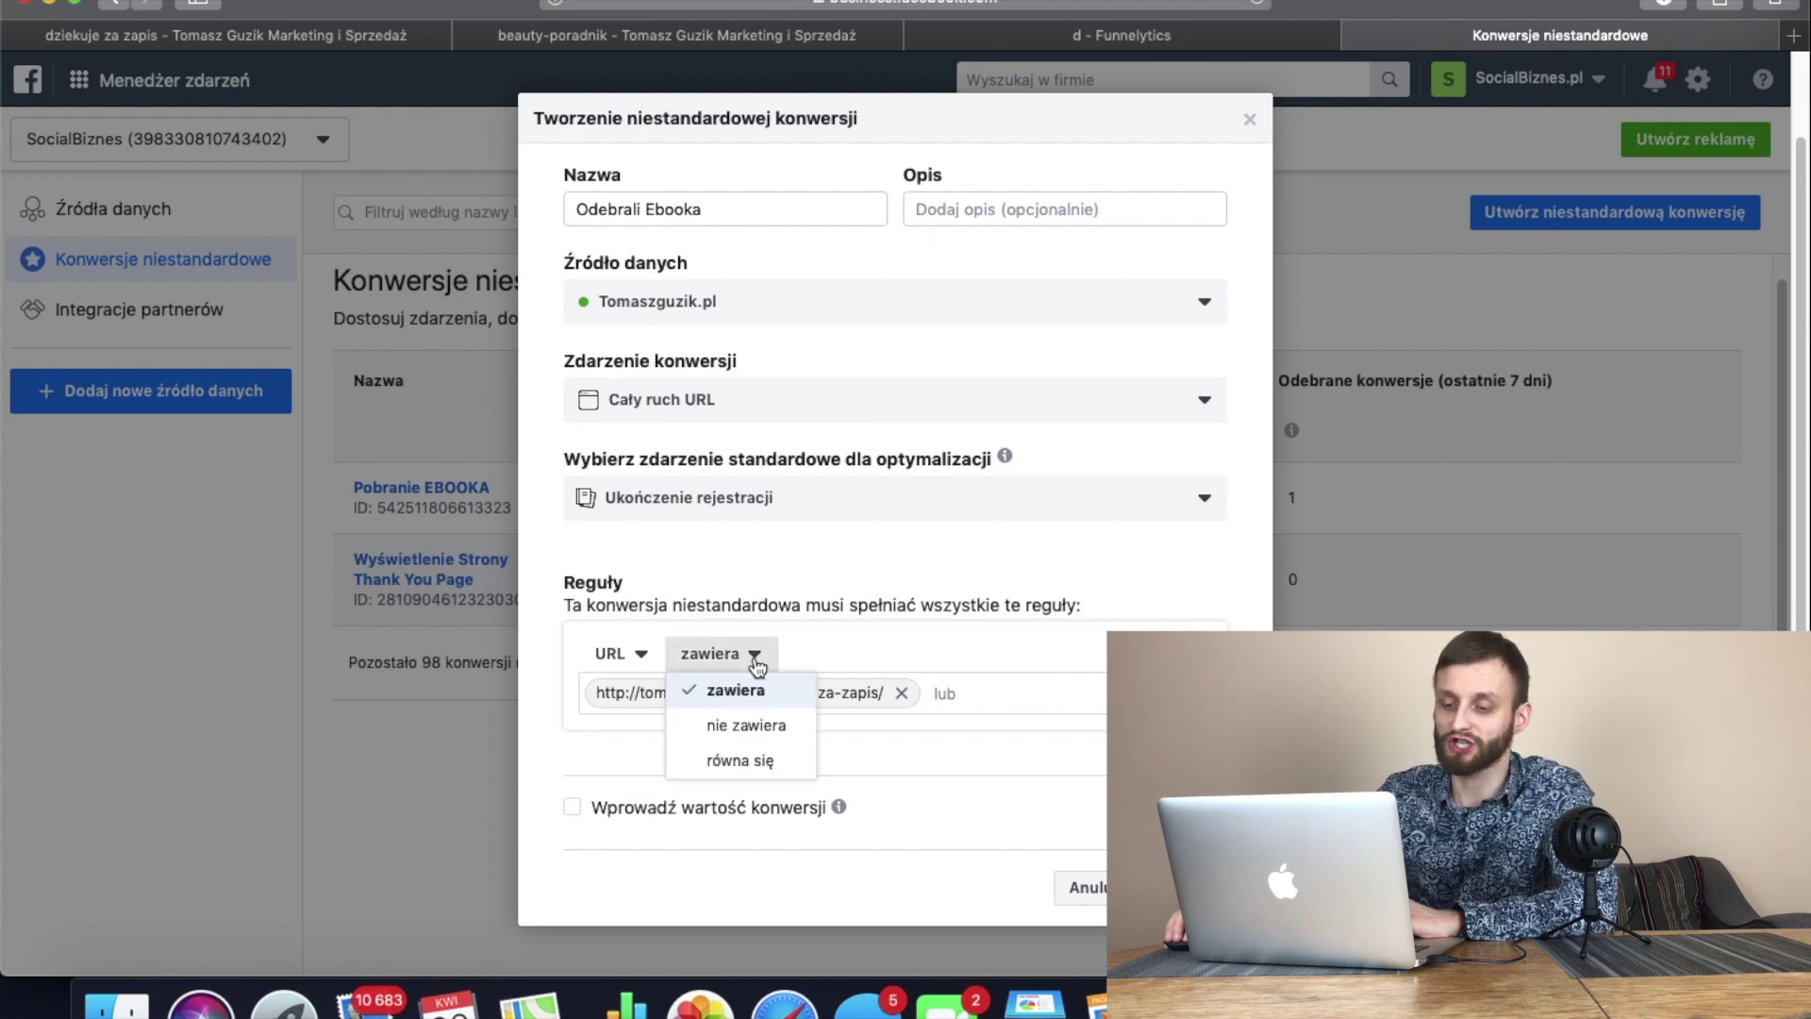
left_click(759, 757)
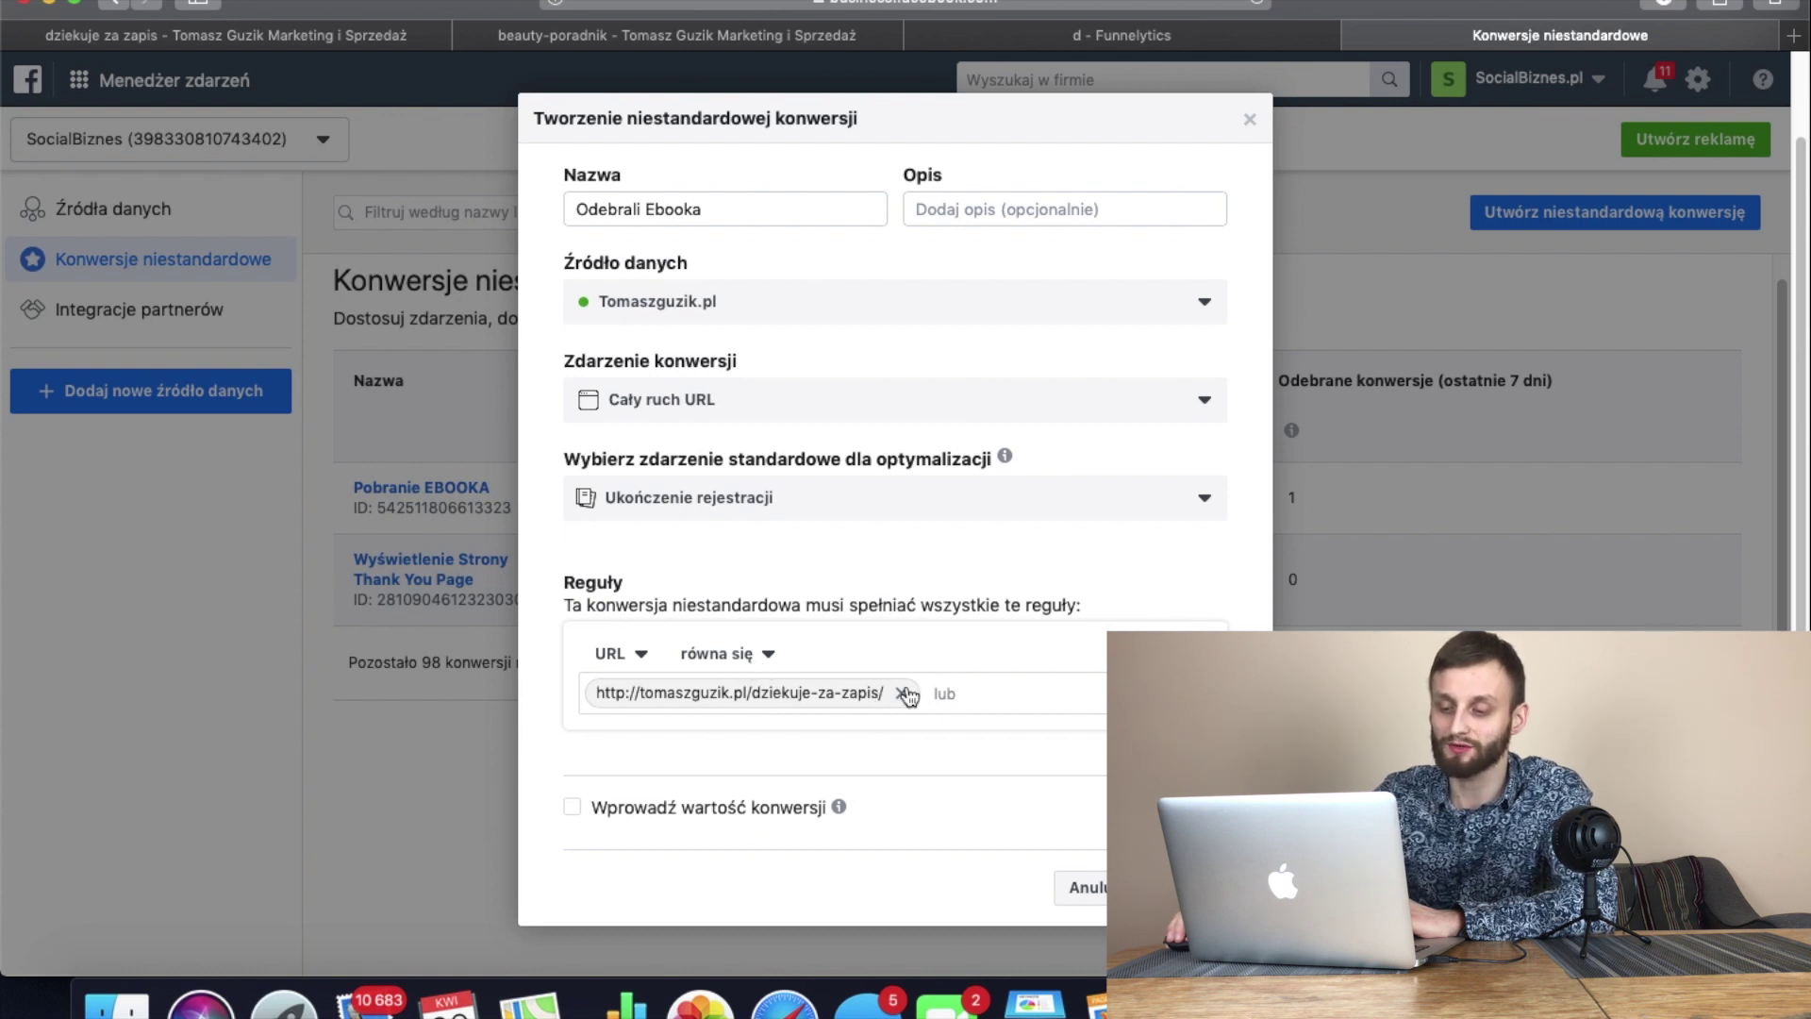
left_click(768, 657)
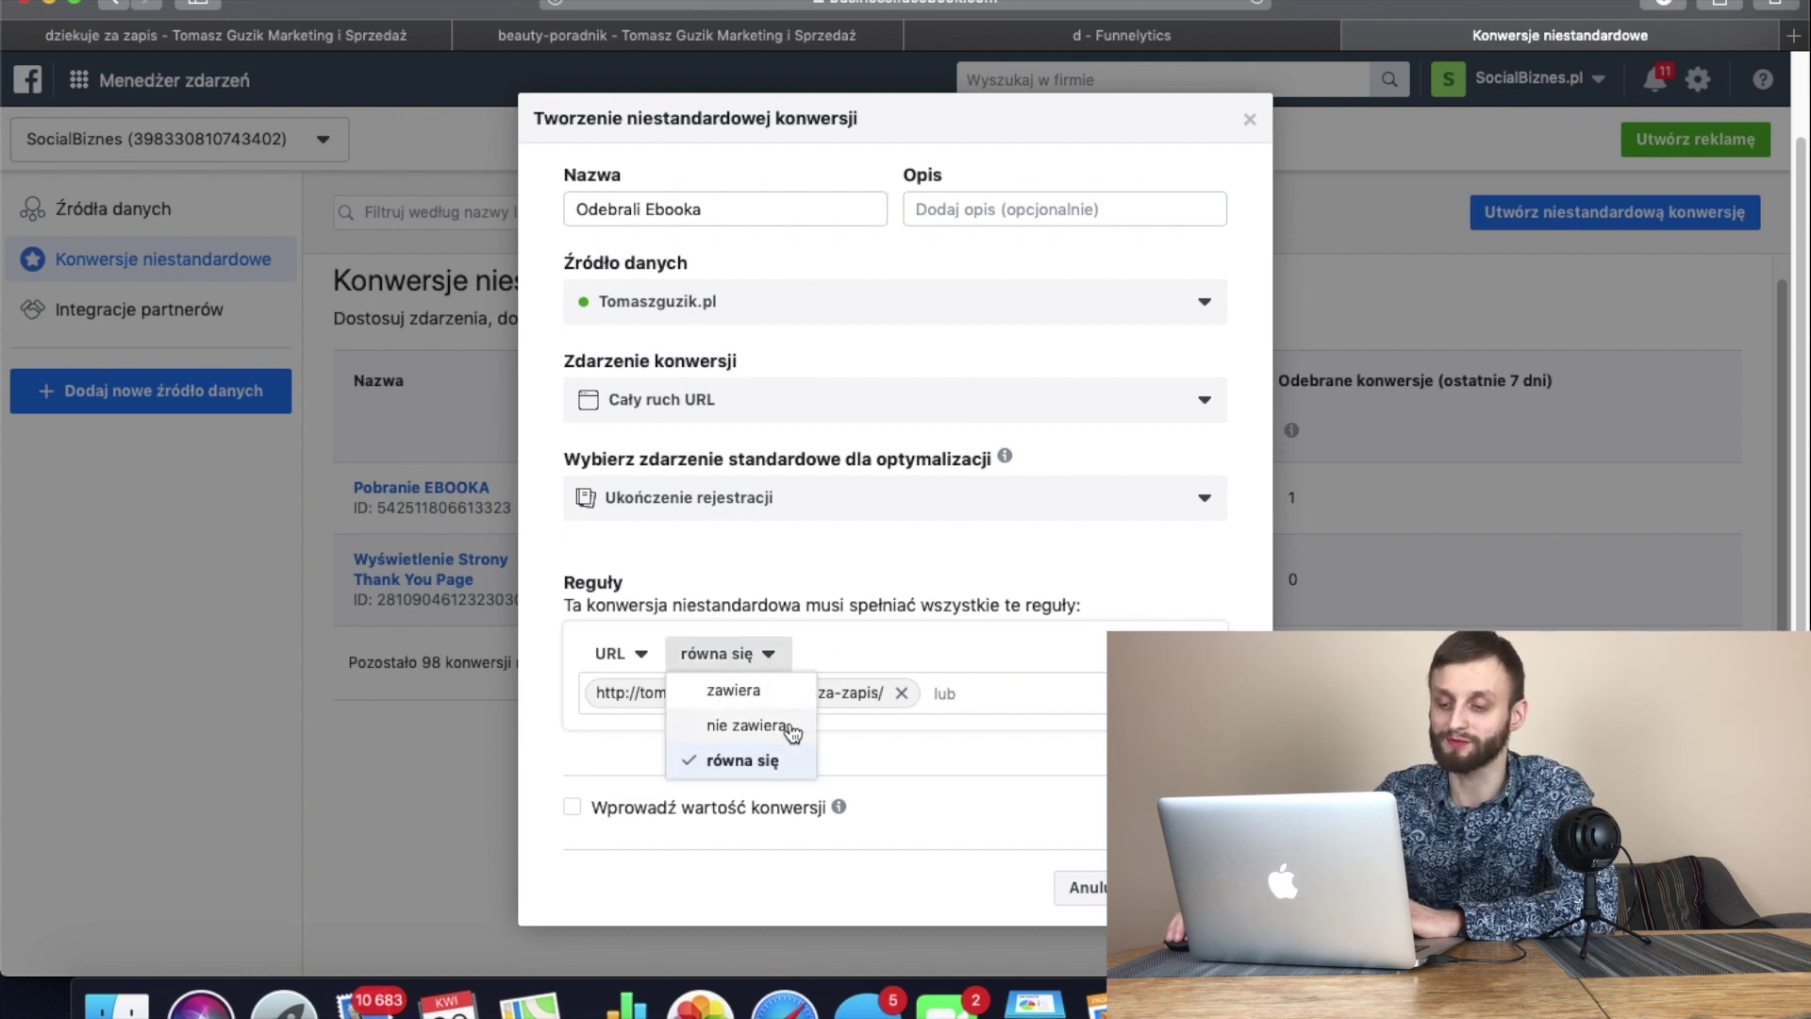
left_click(776, 693)
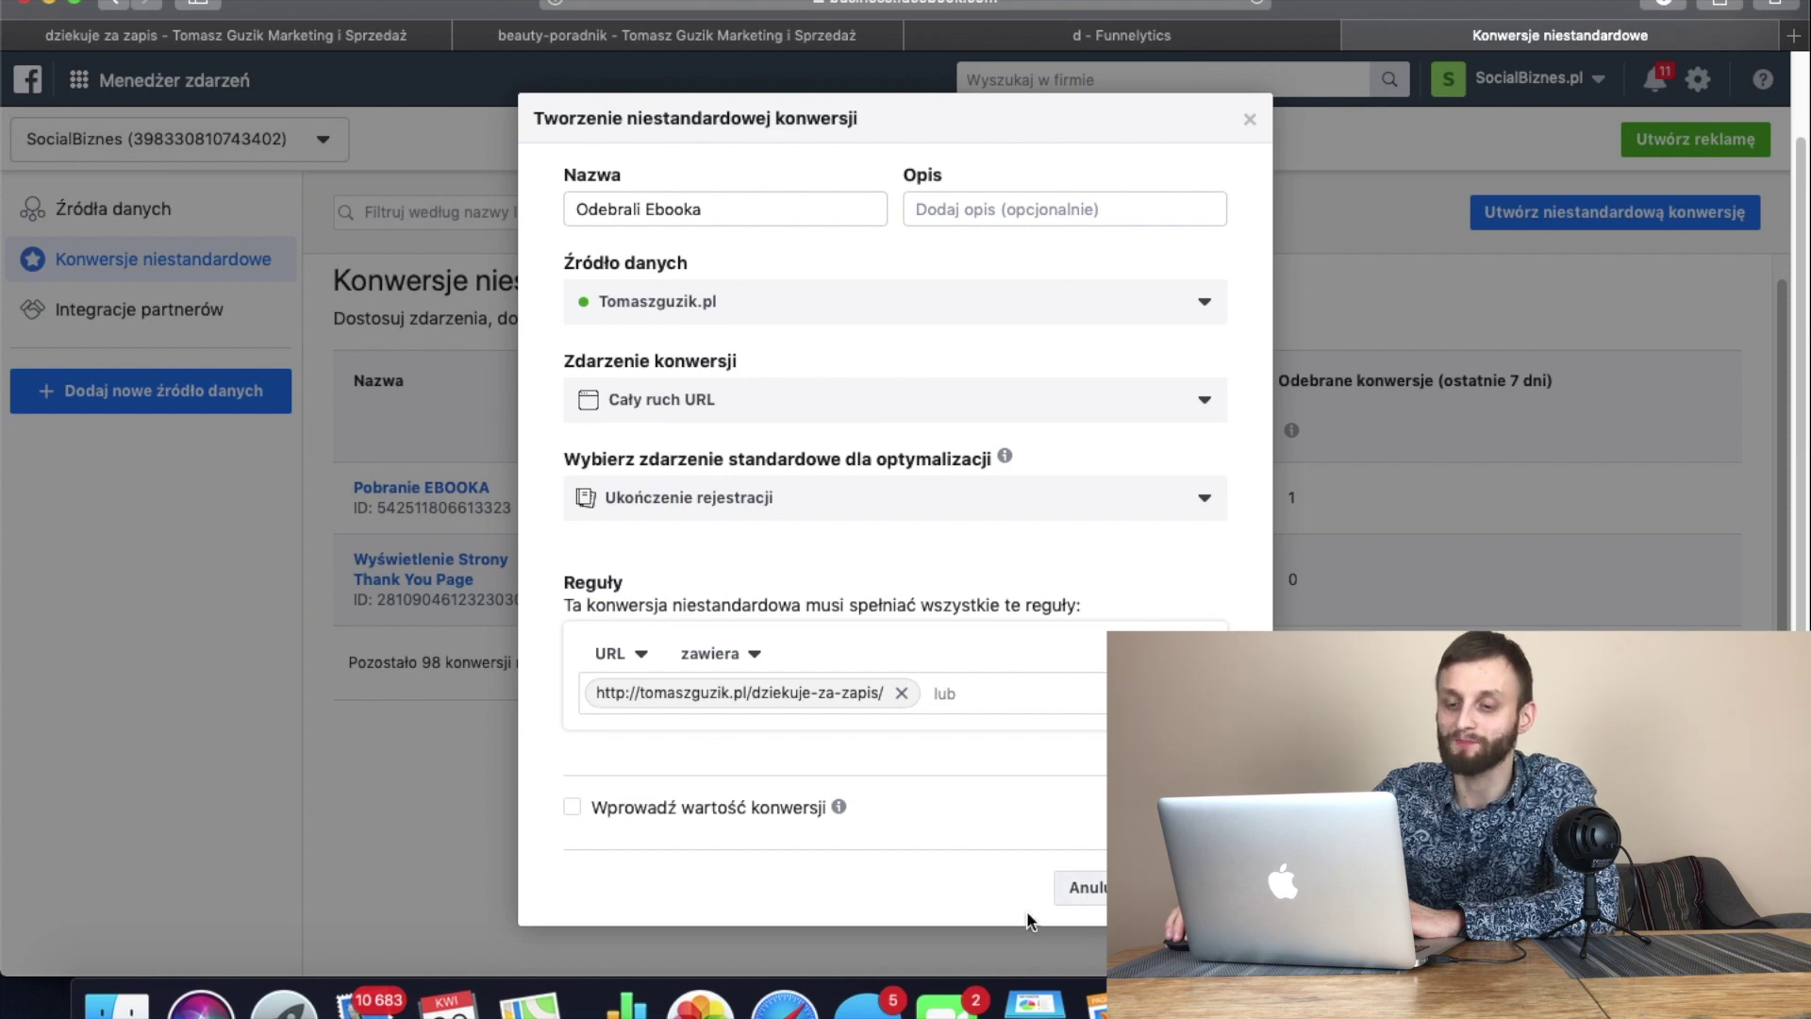
Cancel the new custom conversion and review the status and activity of the existing custom conversions.
left_click(1103, 891)
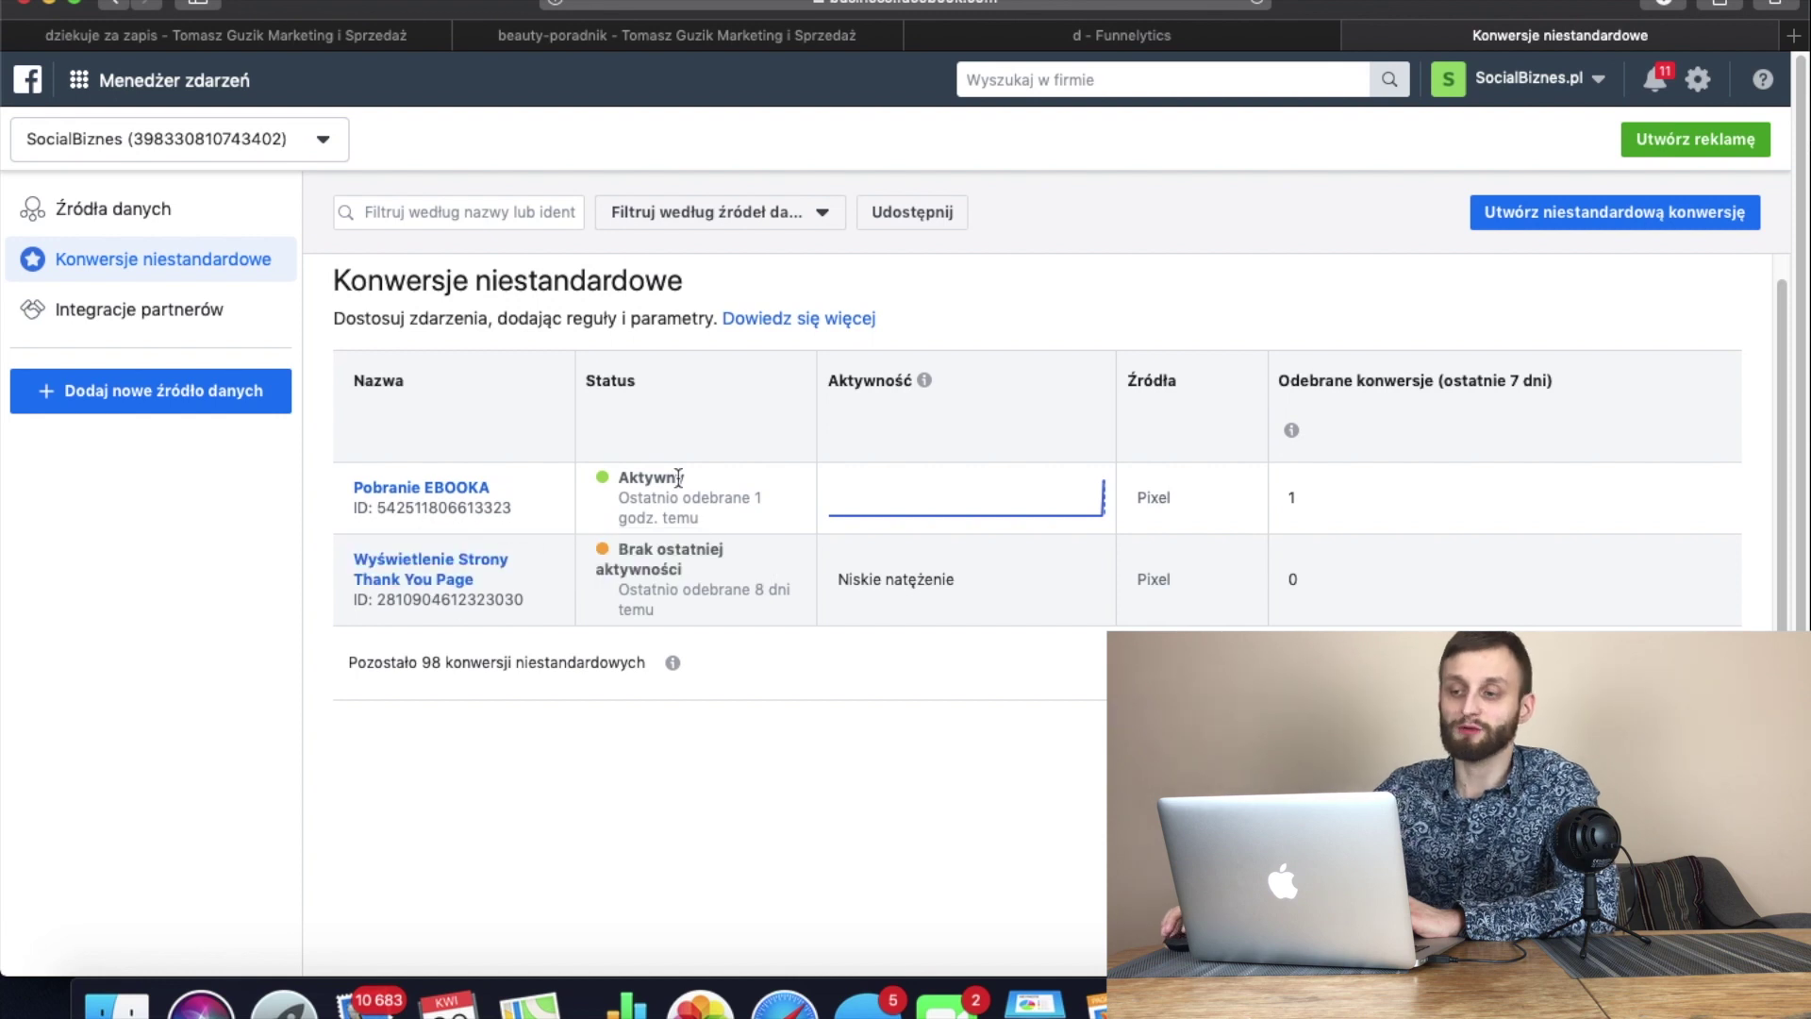
scroll(630, 478, "down", 1)
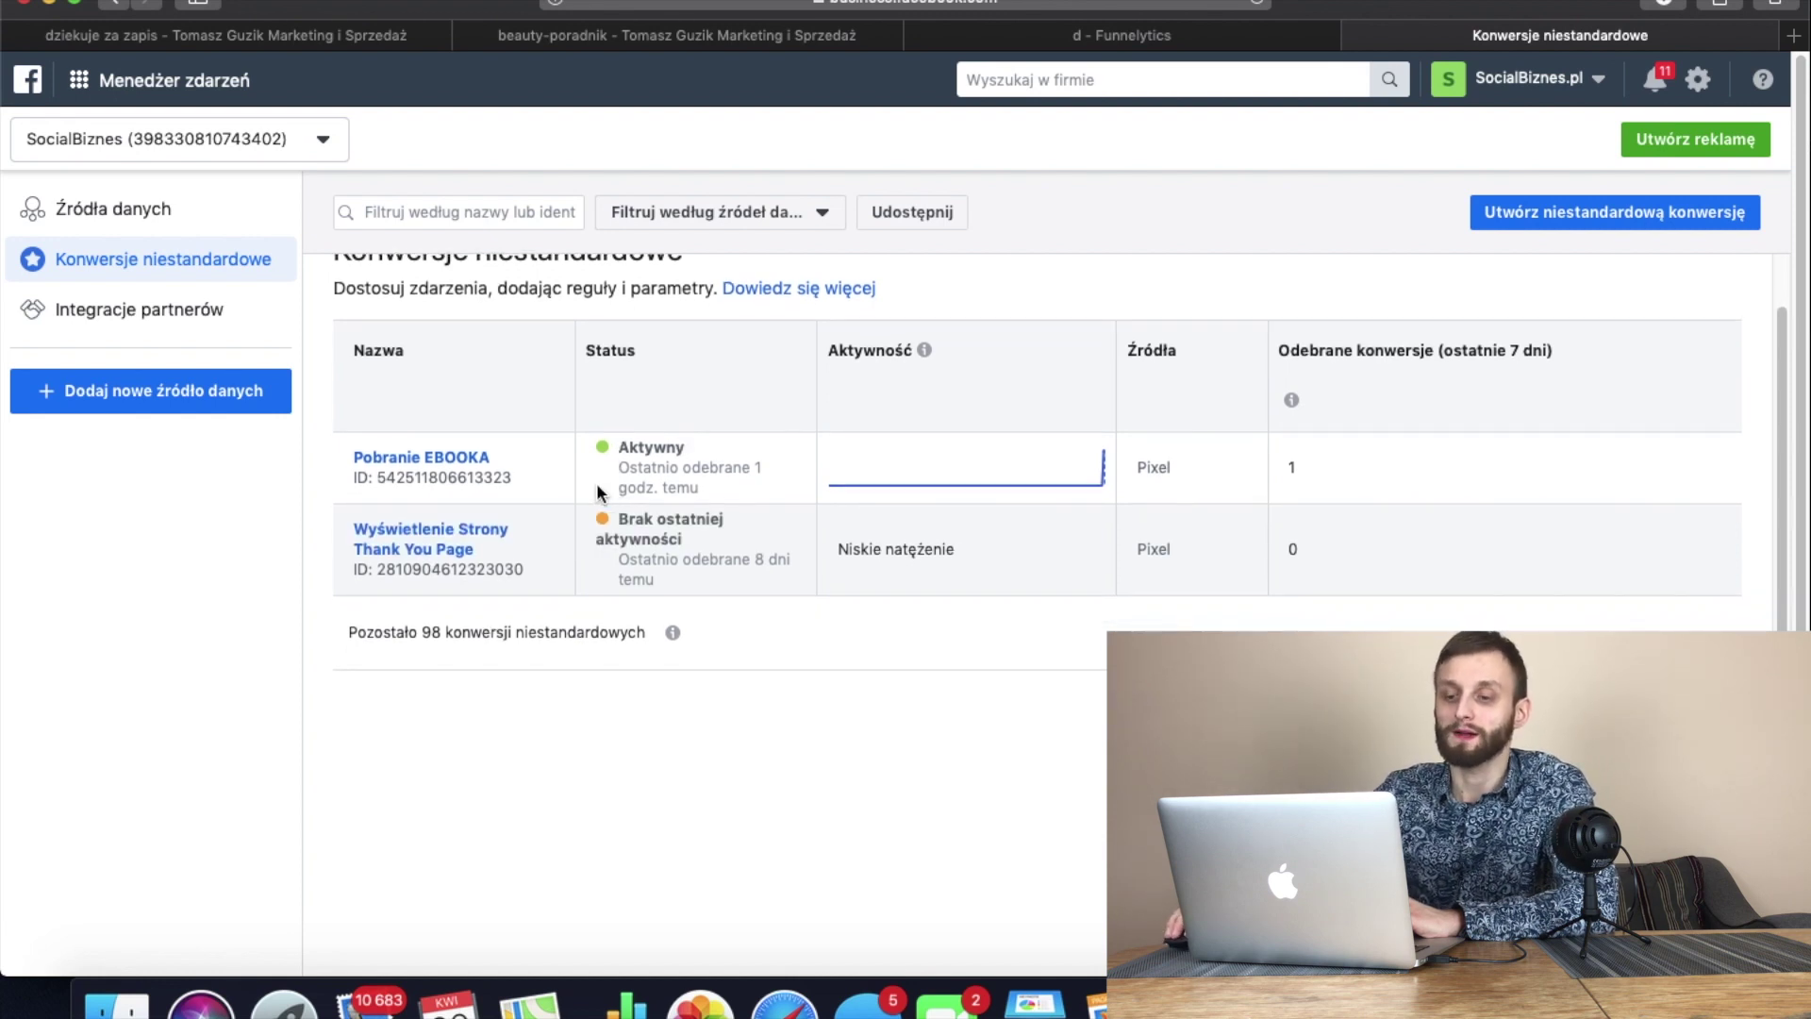
scroll(570, 496, "up", 2)
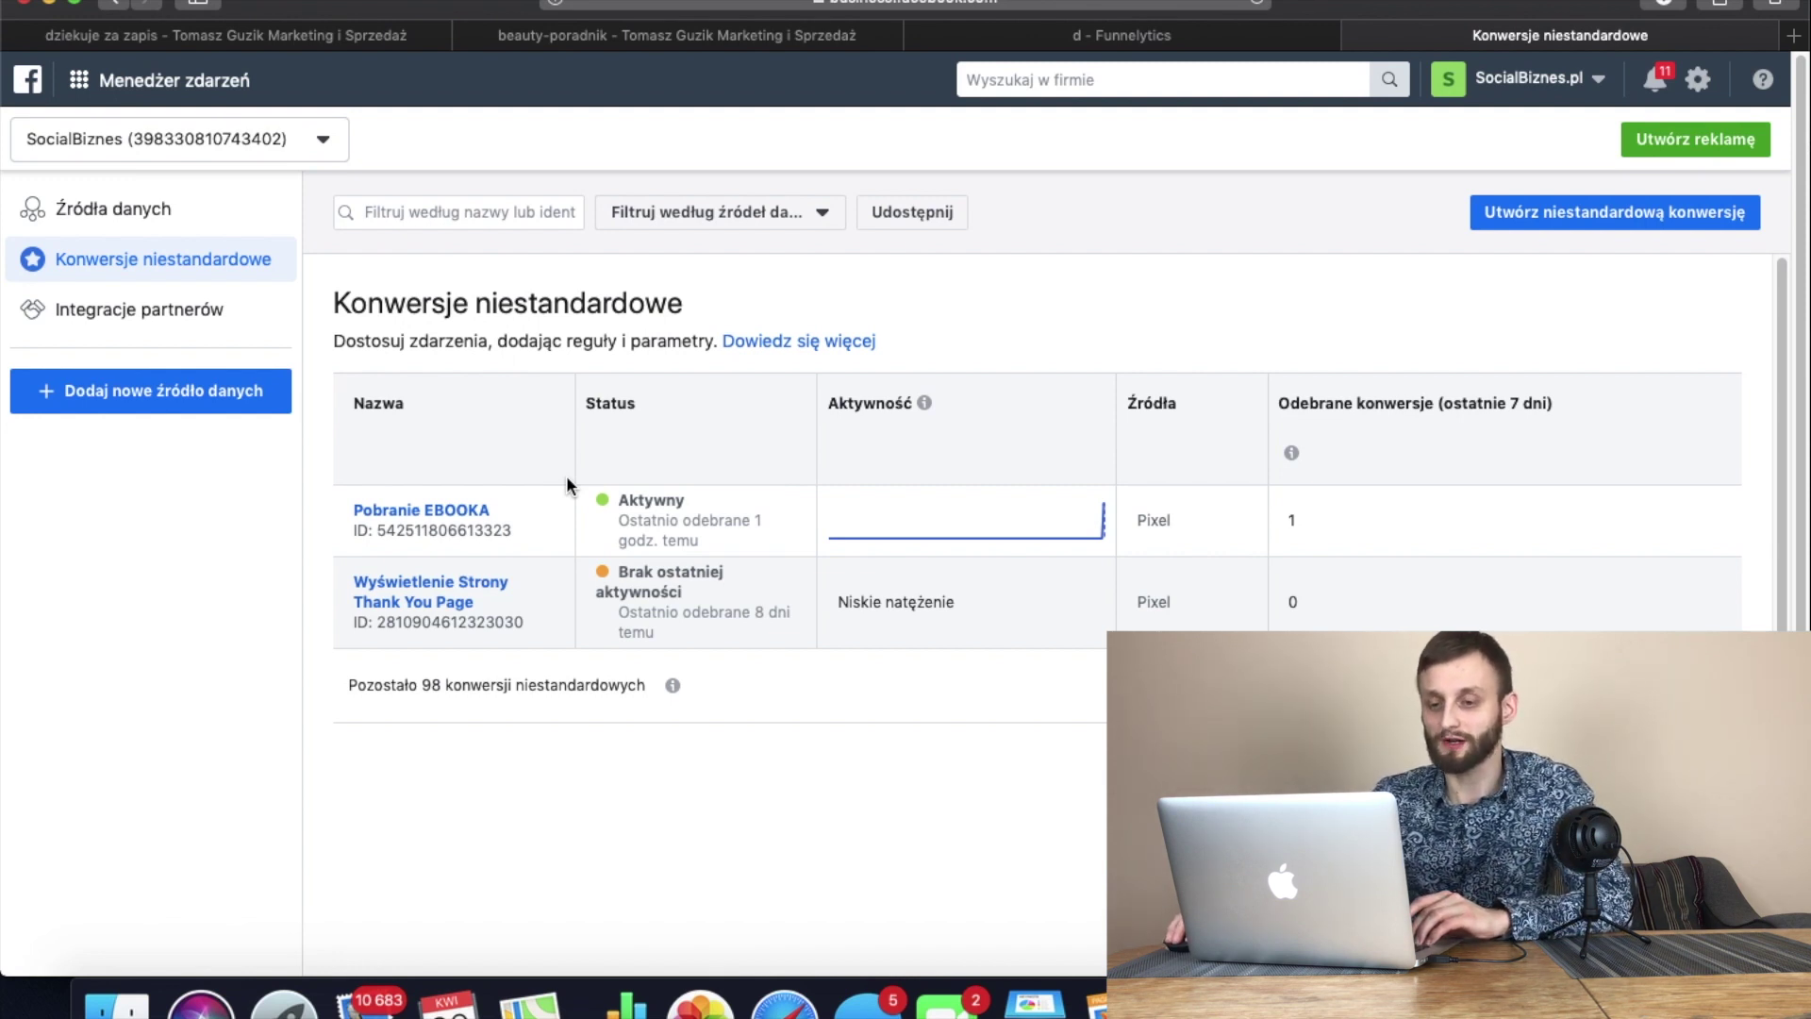
Go to the Odbiorcy section and start creating a custom audience (Grupy niestandardowych odbiorców).
left_click(78, 83)
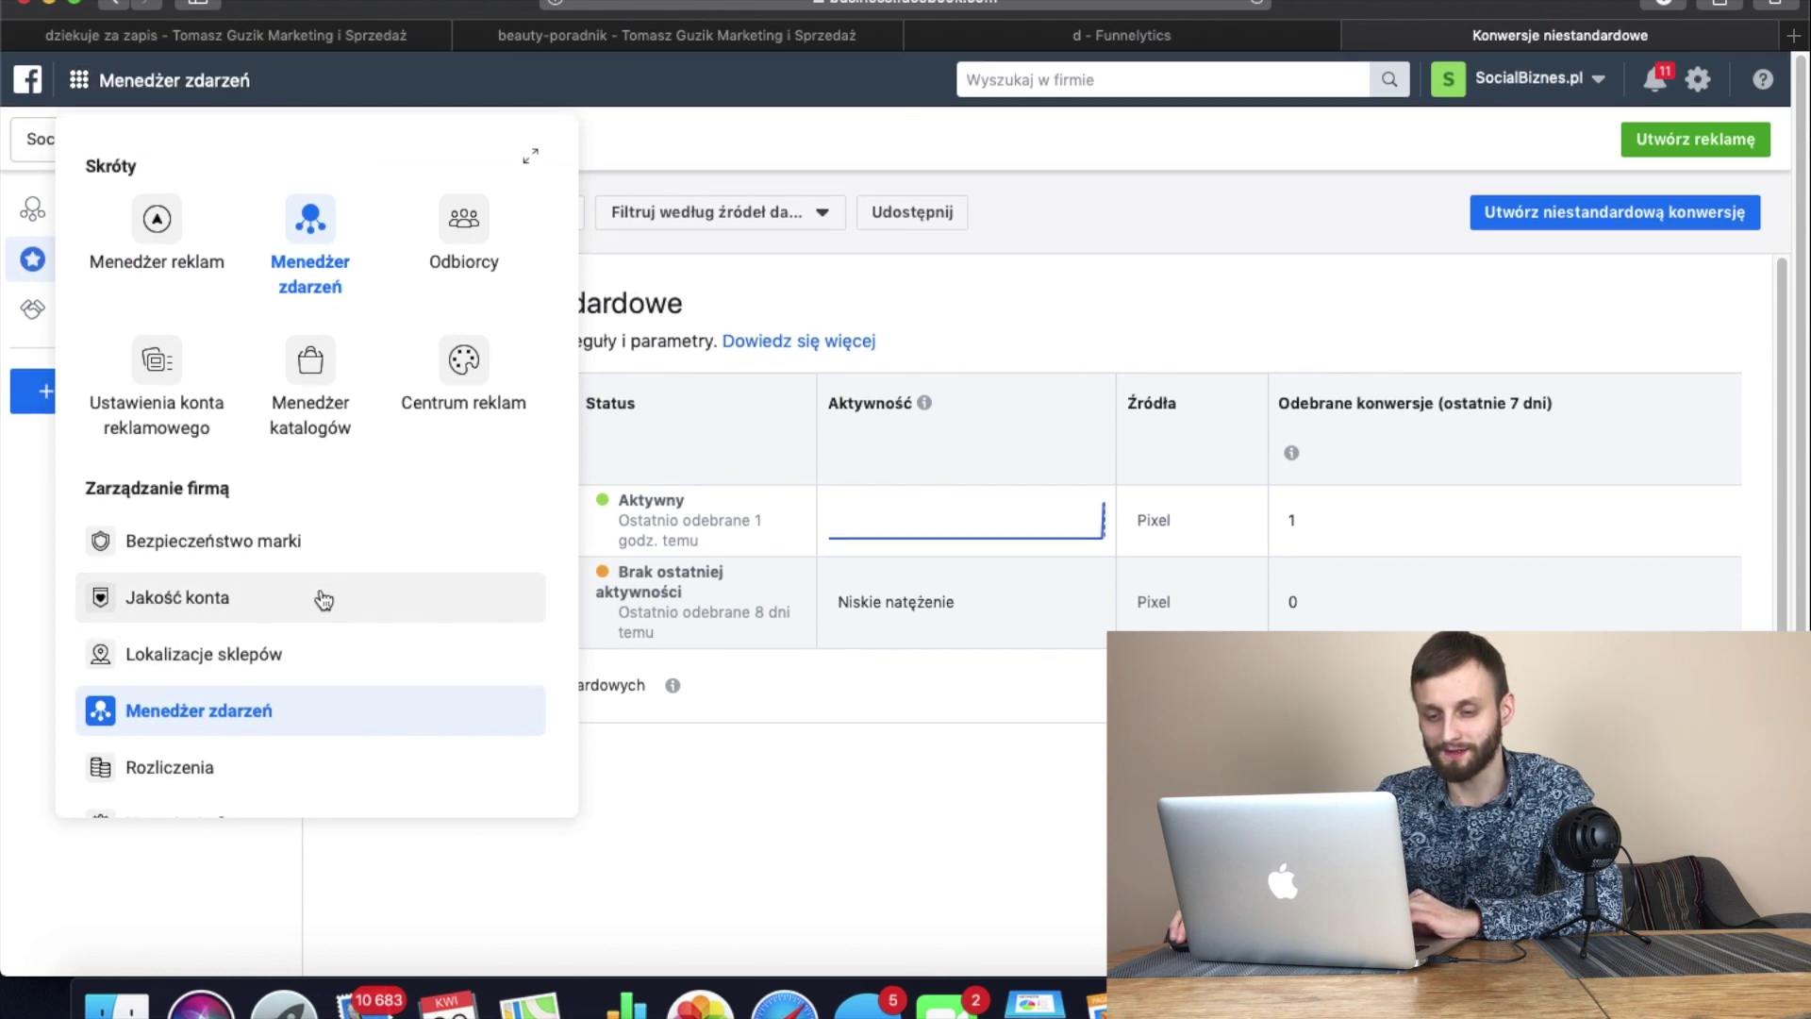
scroll(311, 603, "down", 5)
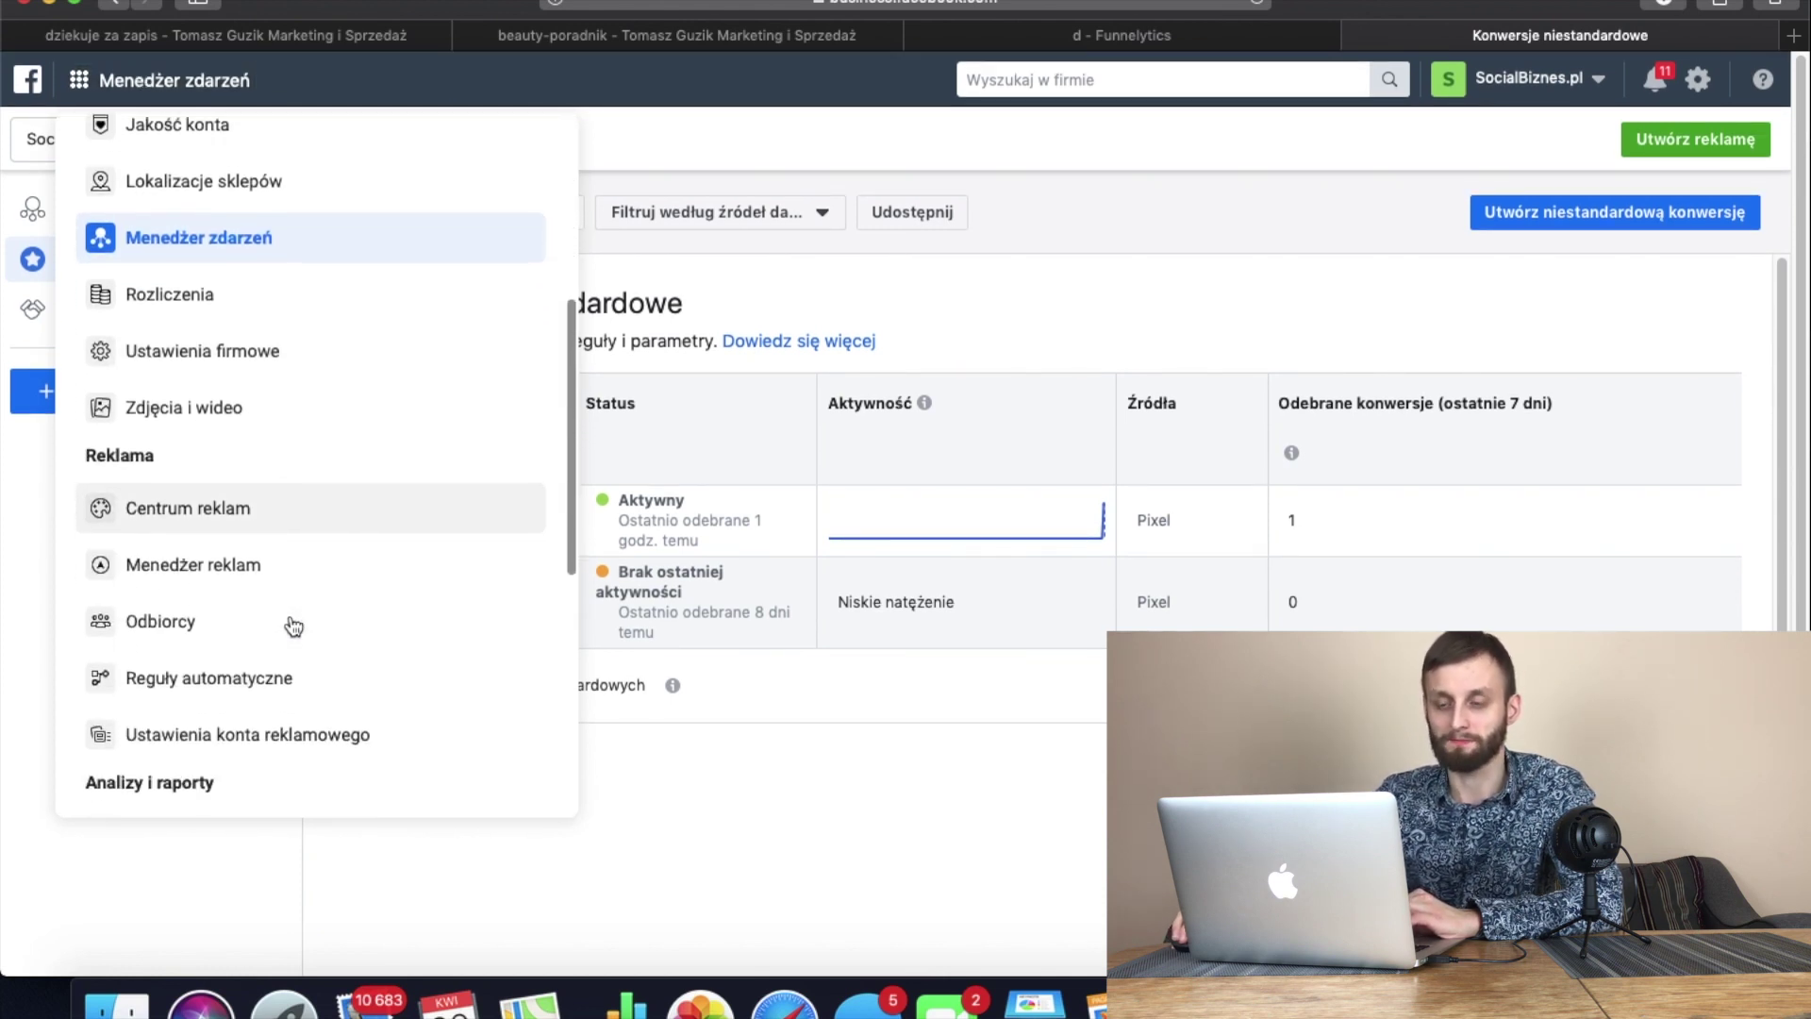
left_click(201, 618)
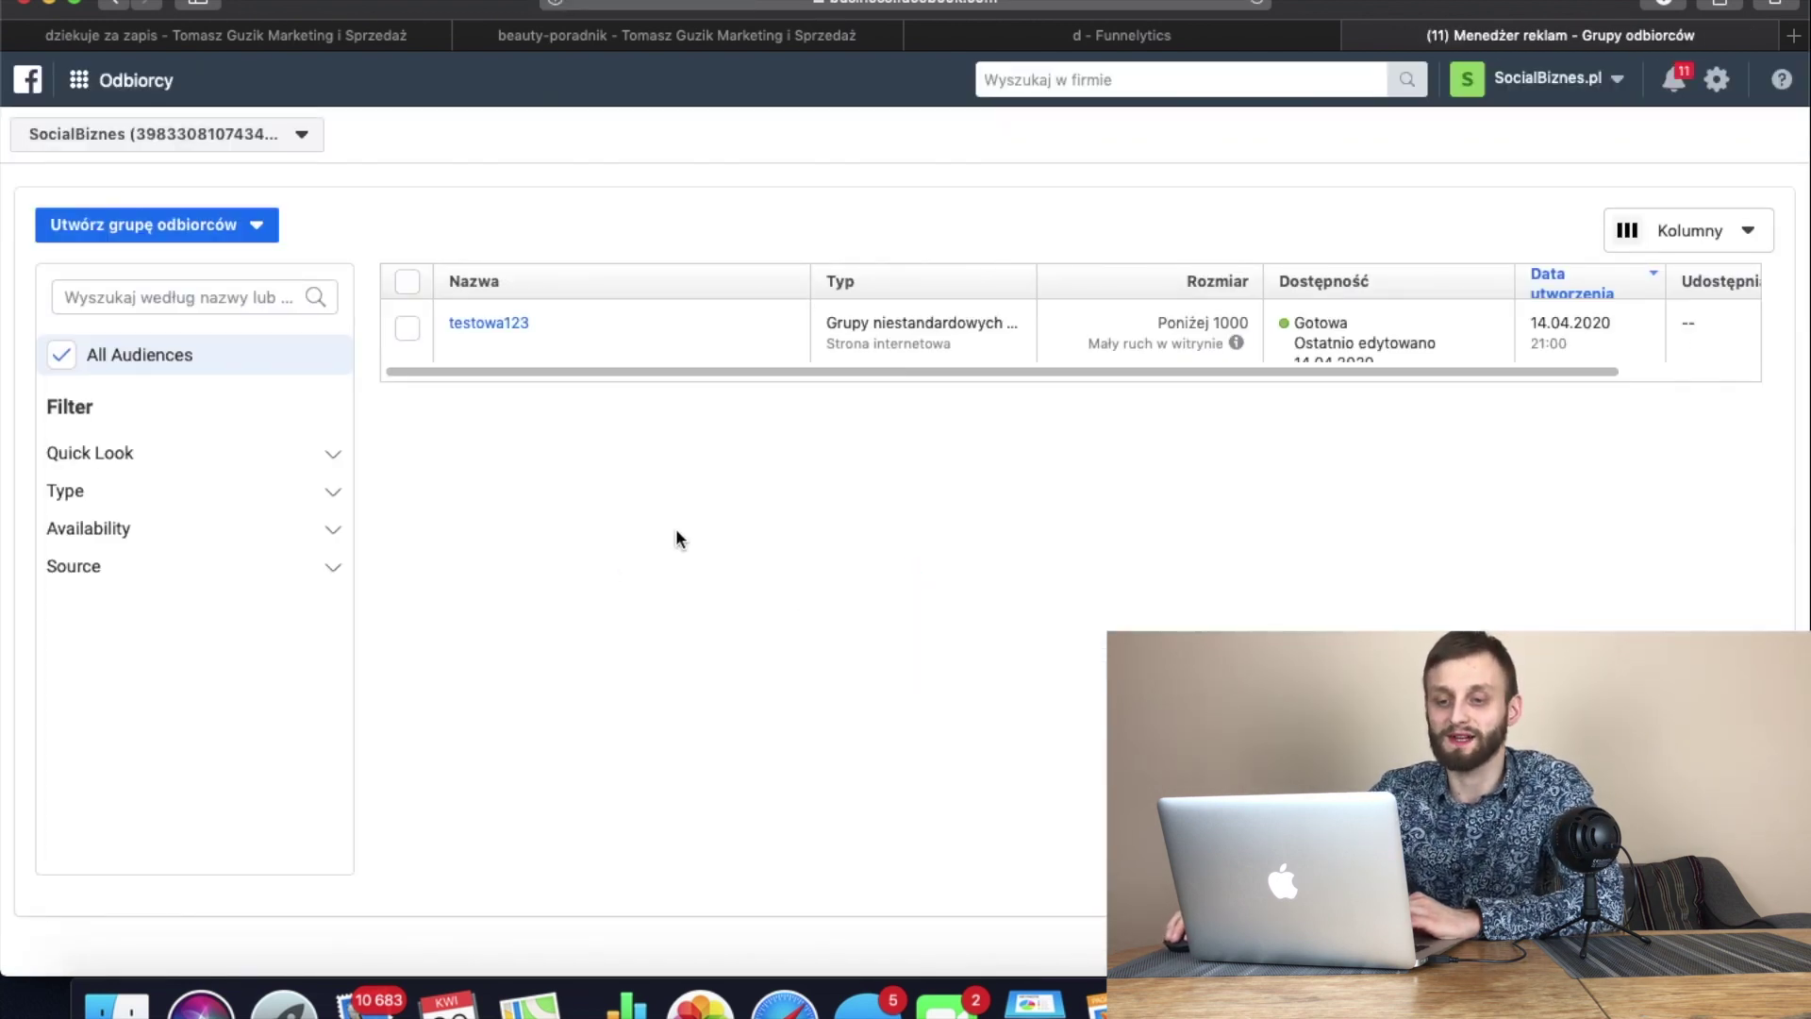
left_click(216, 233)
mouse_move(239, 283)
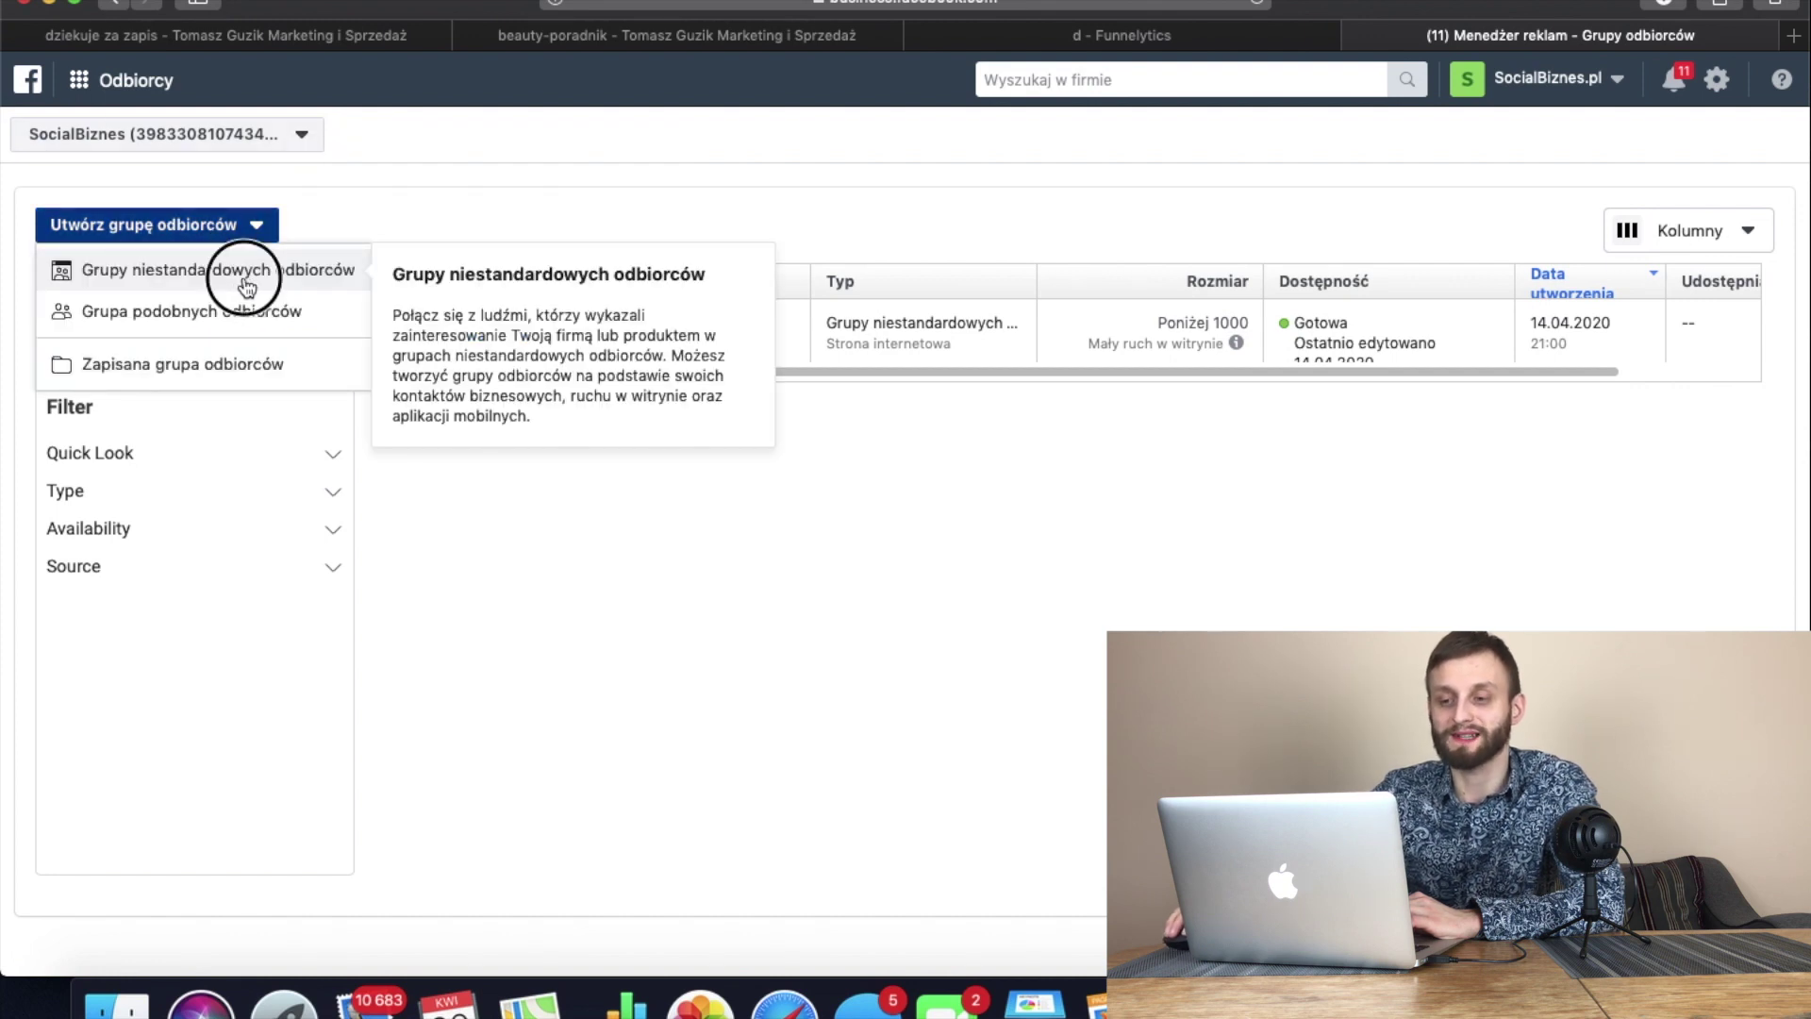
left_click(247, 283)
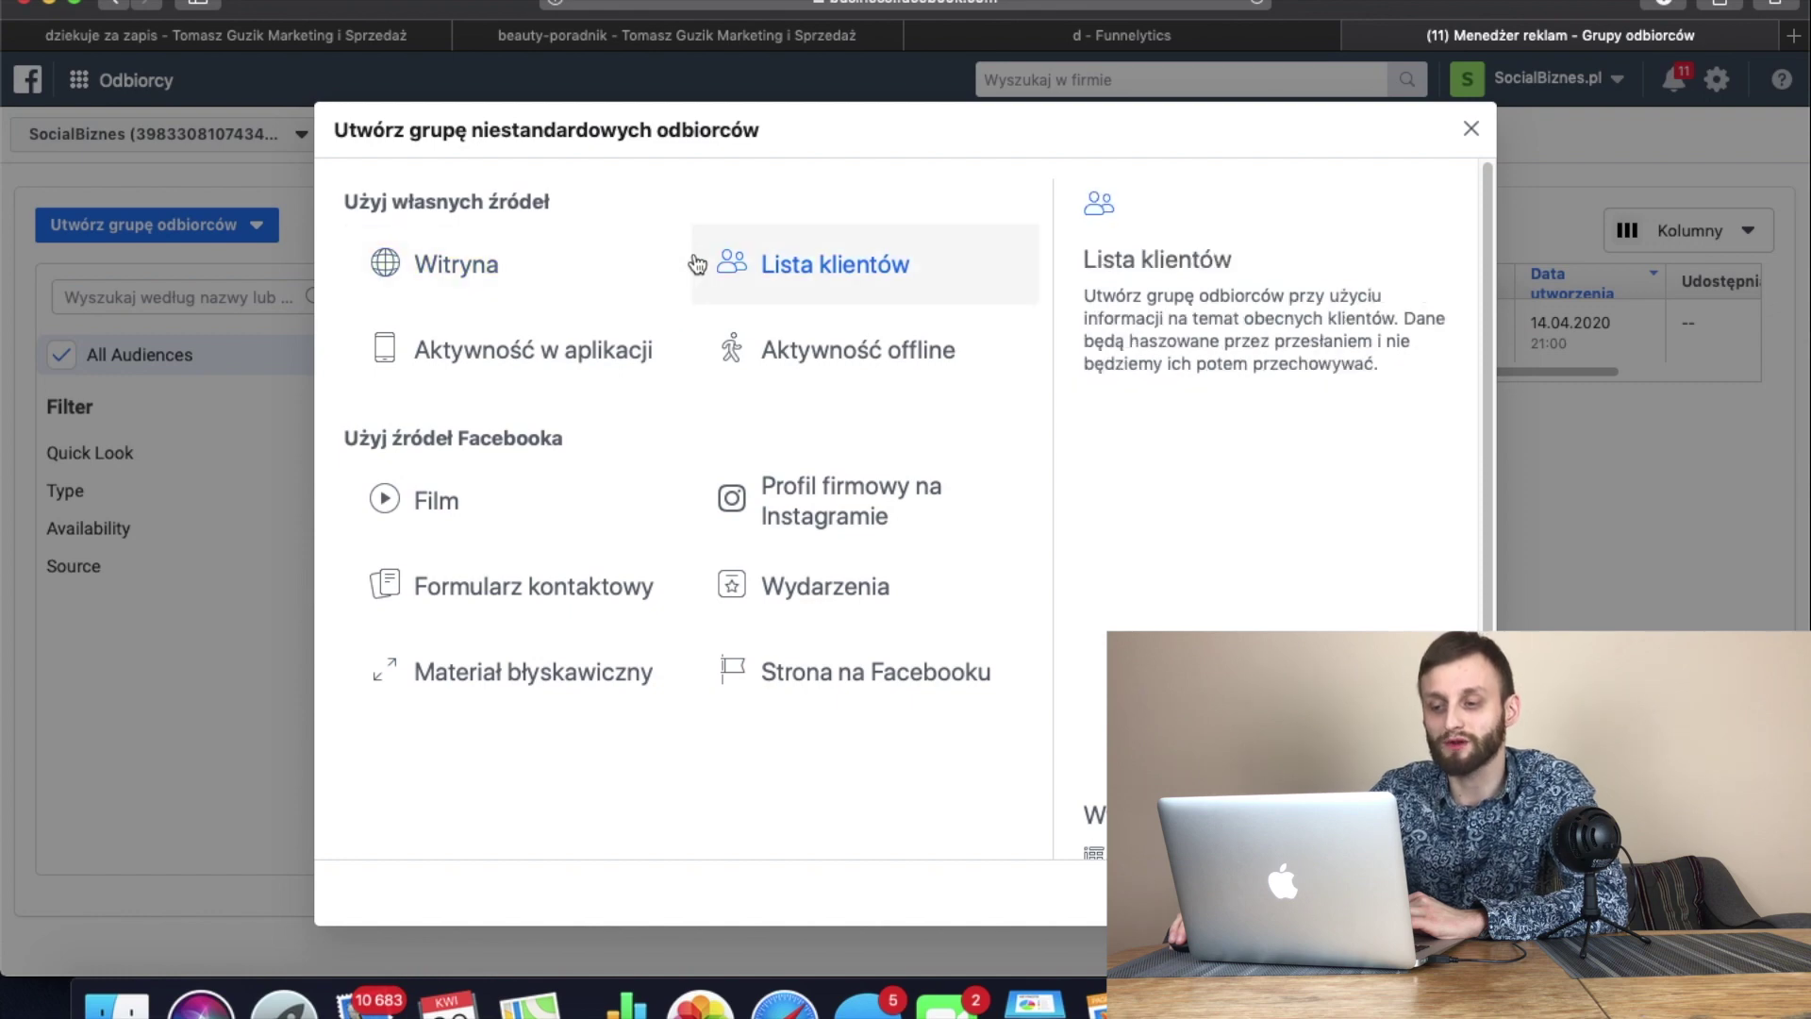
Examine the identifiers and import options for a customer-list audience (Lista klientów), and close that form.
left_click(861, 274)
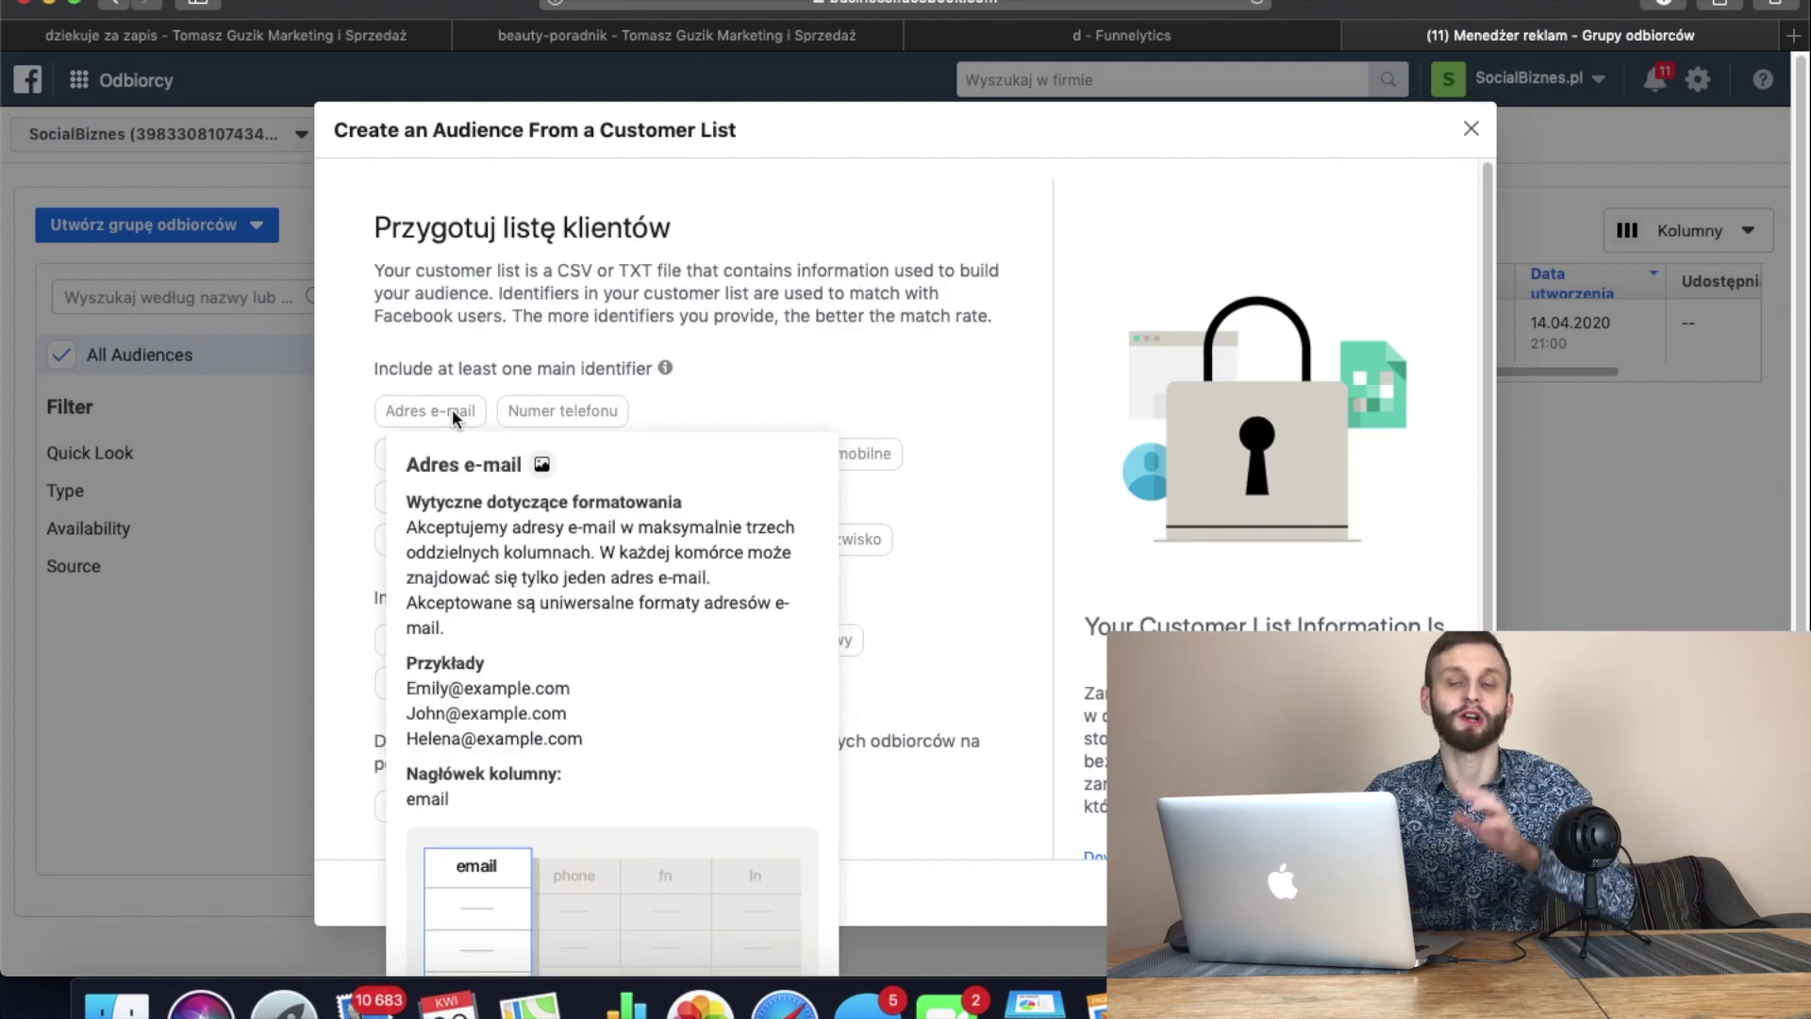
mouse_move(608, 405)
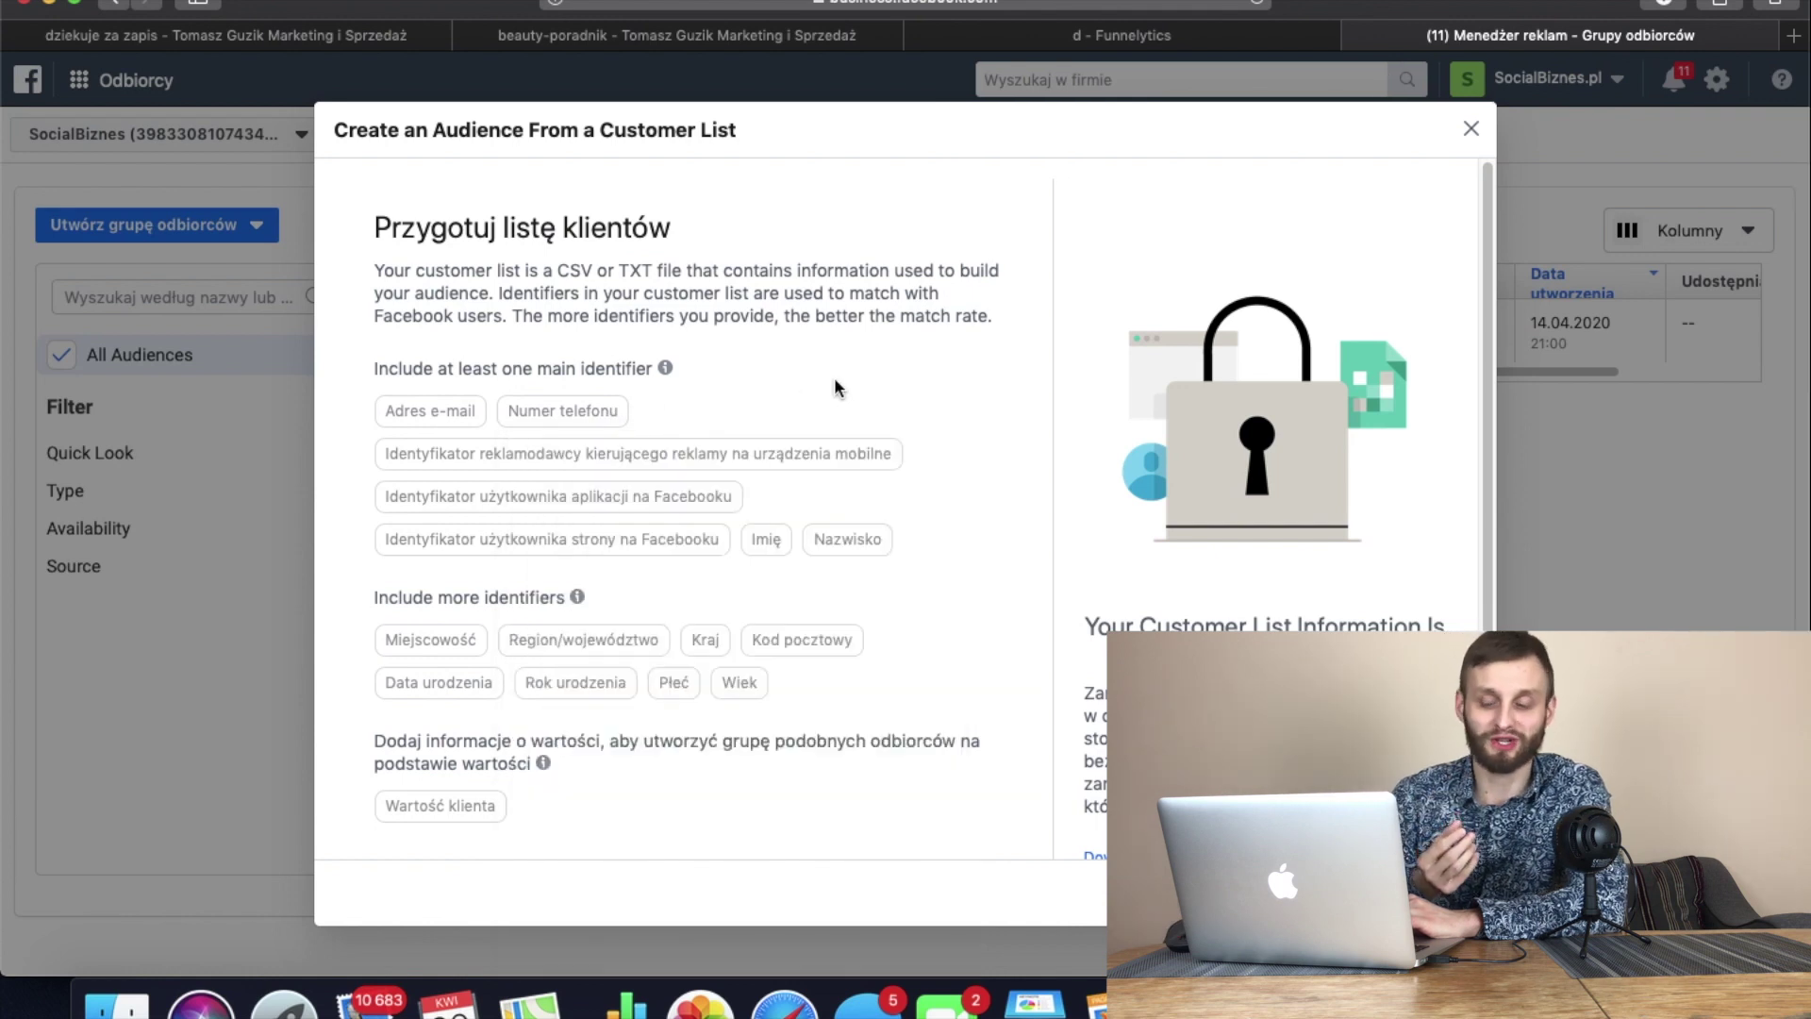
scroll(834, 381, "down", 3)
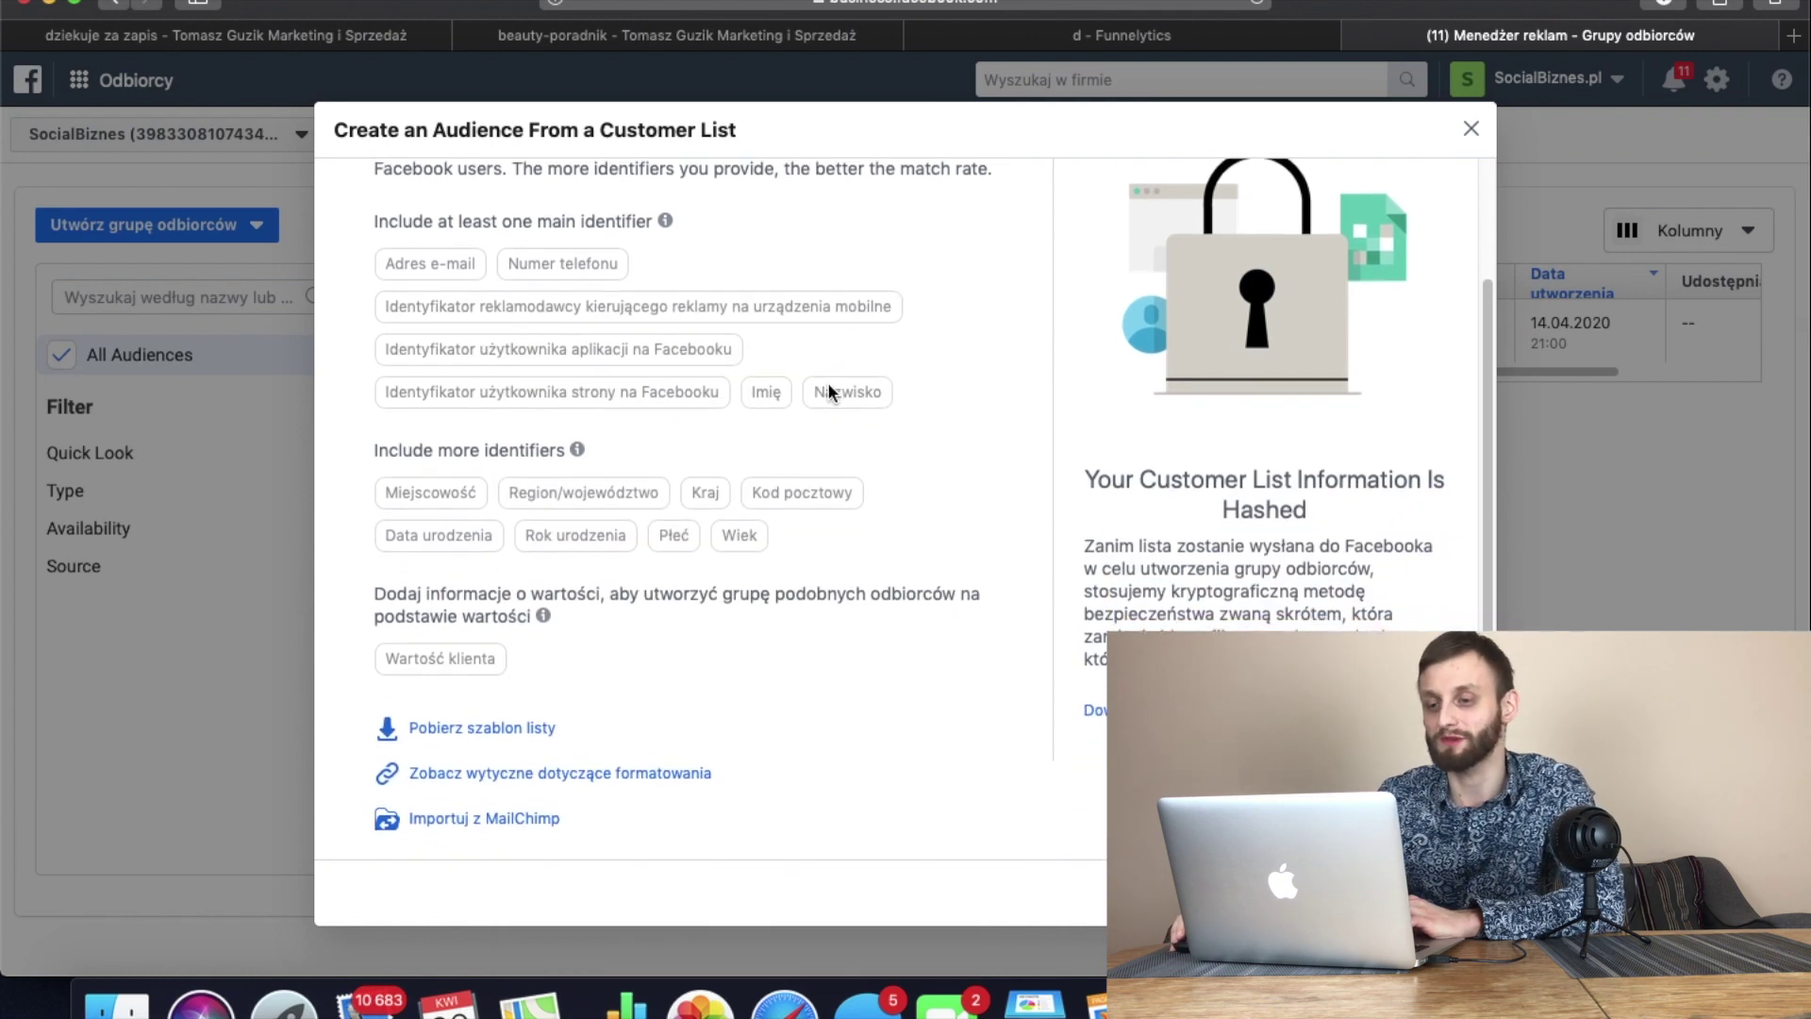
scroll(1005, 248, "up", 3)
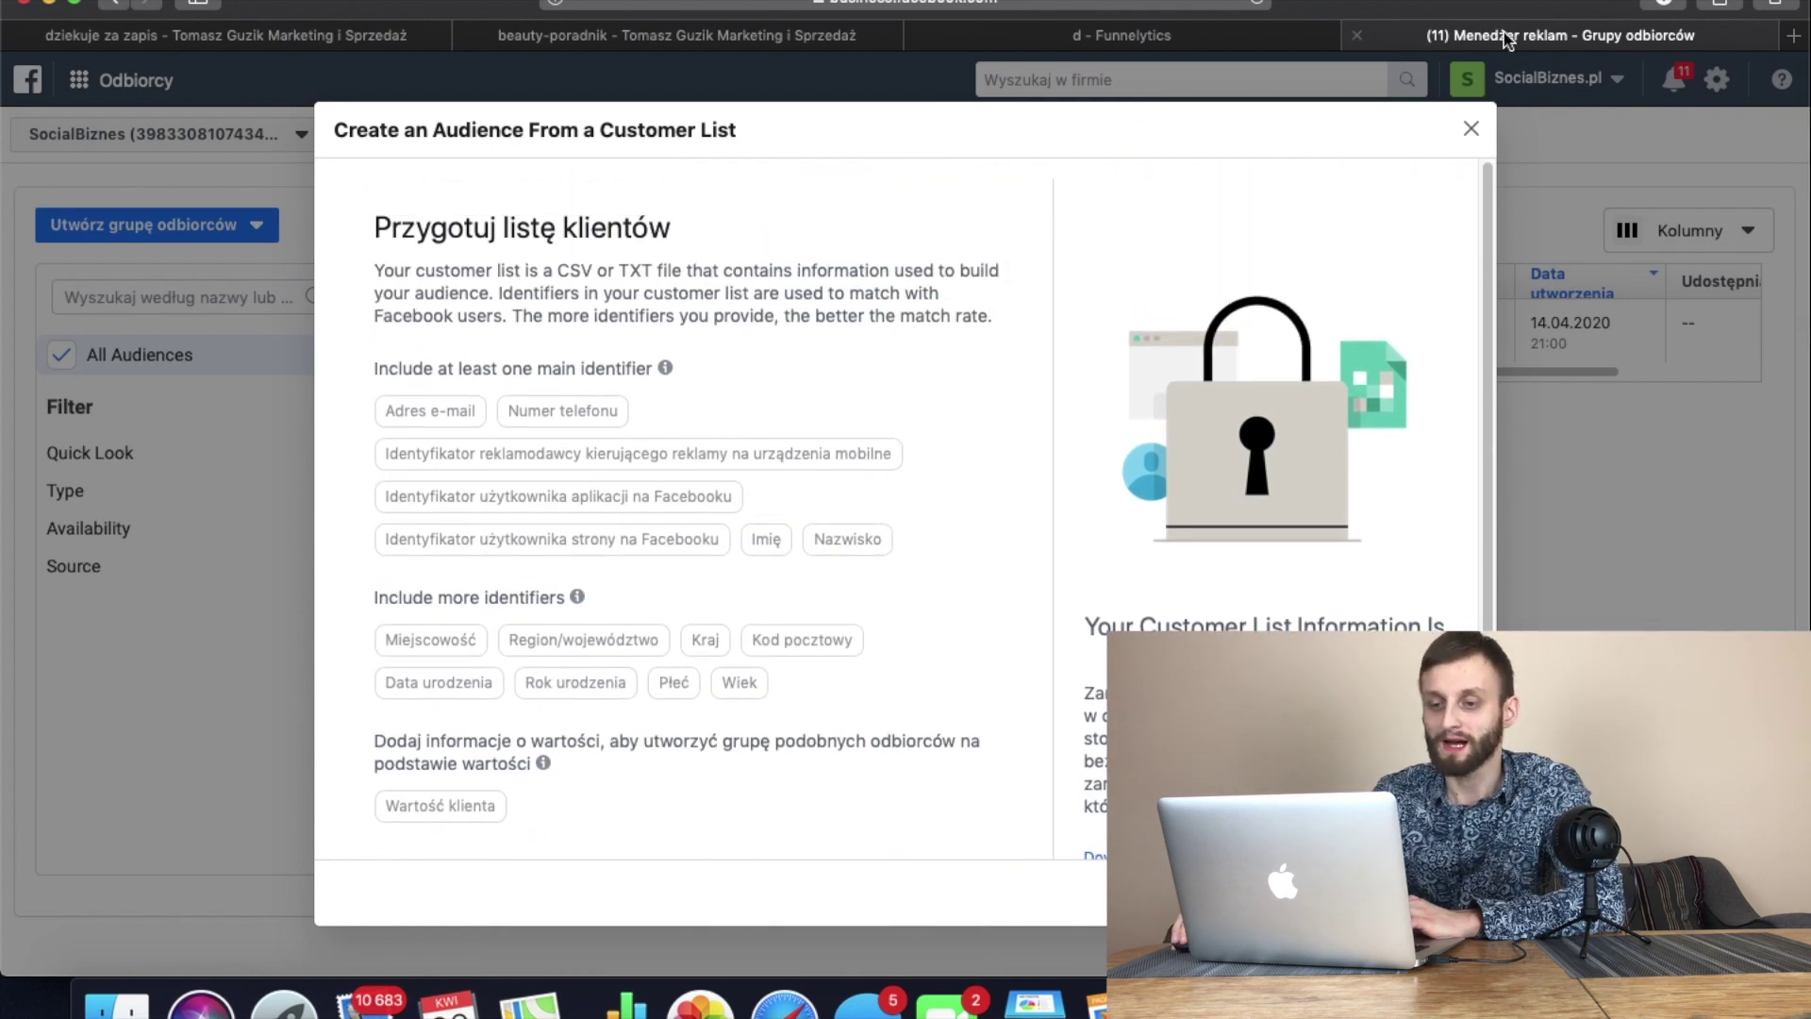
left_click(1471, 128)
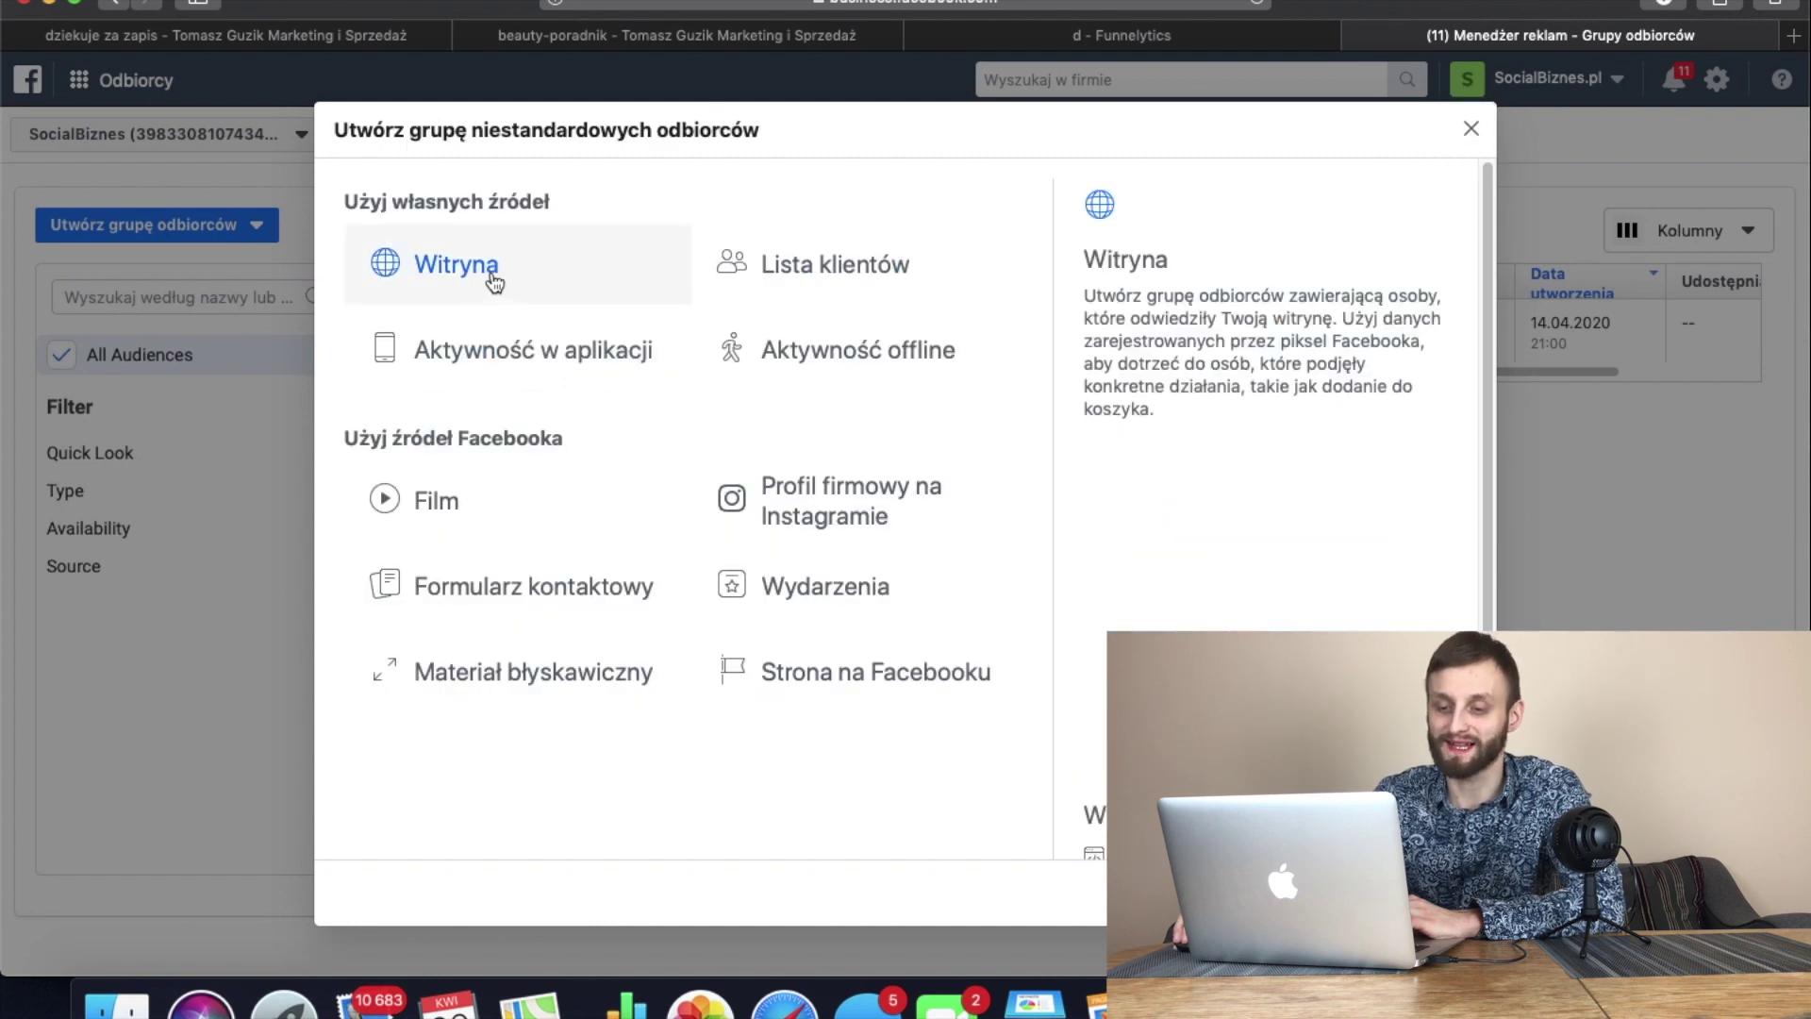
Examine the viewing-activity options for a video-based custom audience (Film), and close that form.
left_click(482, 491)
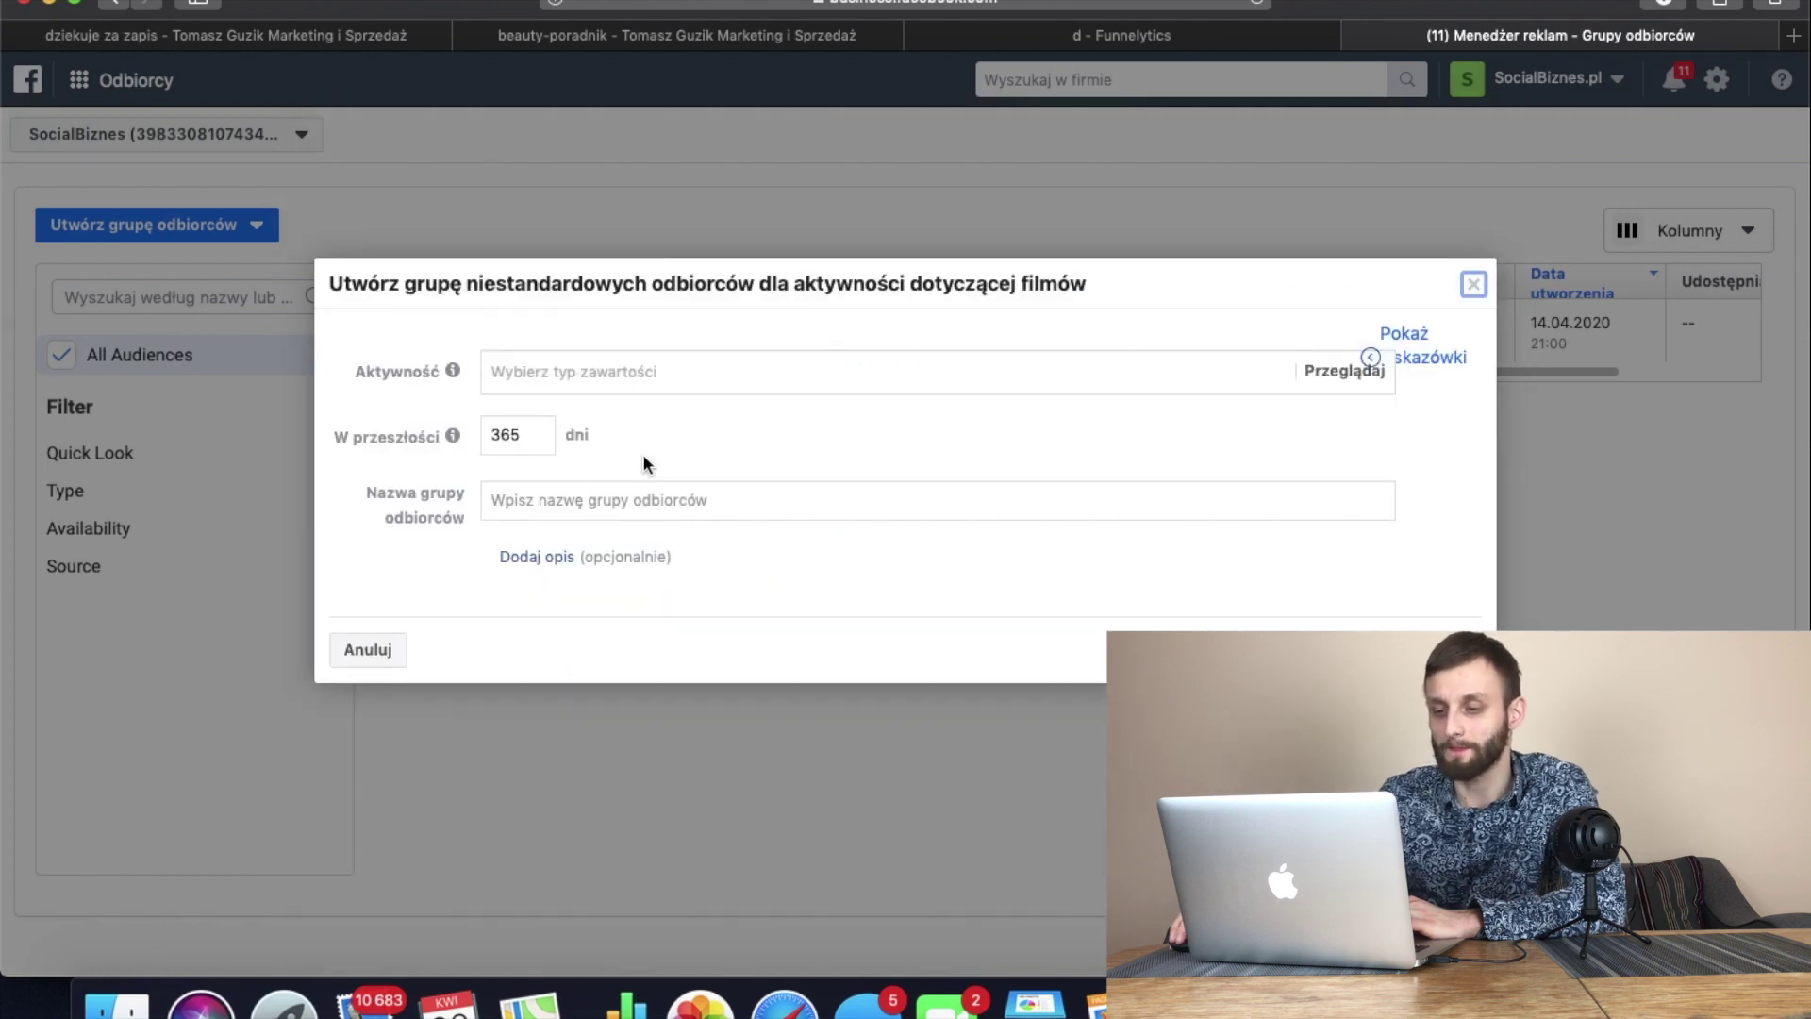
left_click(685, 374)
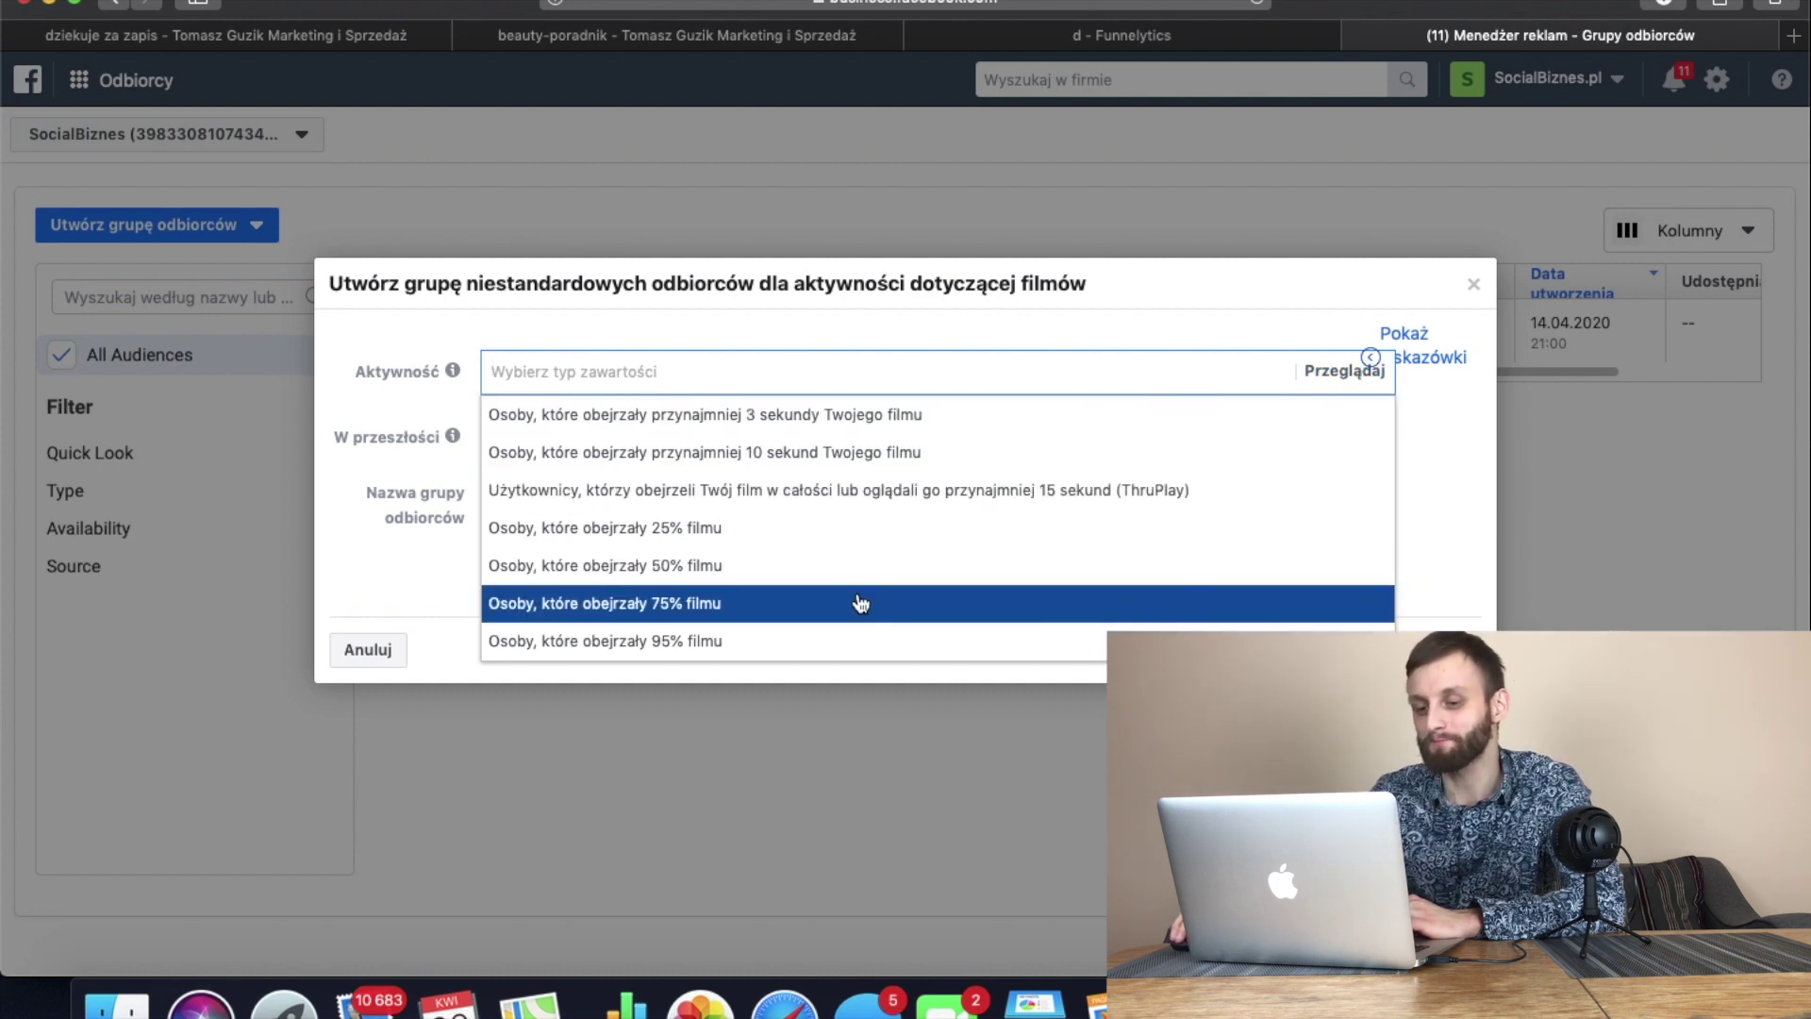
left_click(1473, 286)
left_click(1473, 287)
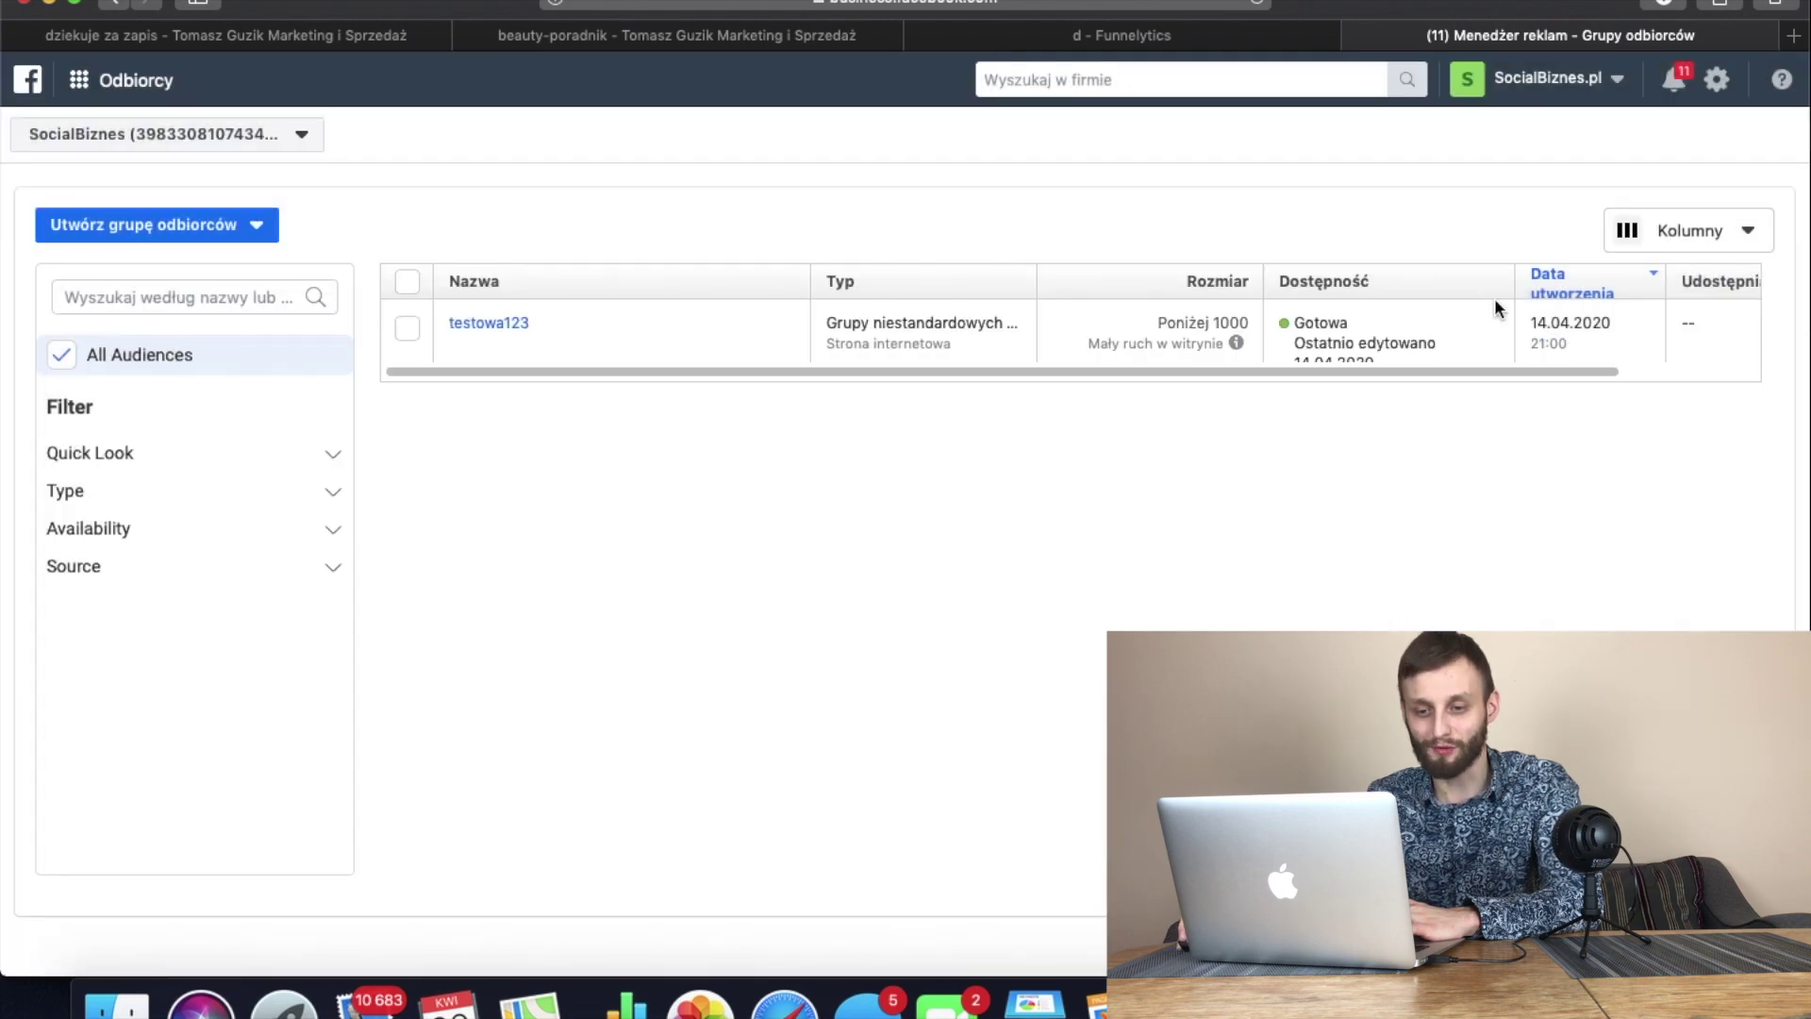
Start a website custom audience (Witryna) and choose Tomaszguzik.pl as its pixel.
left_click(208, 226)
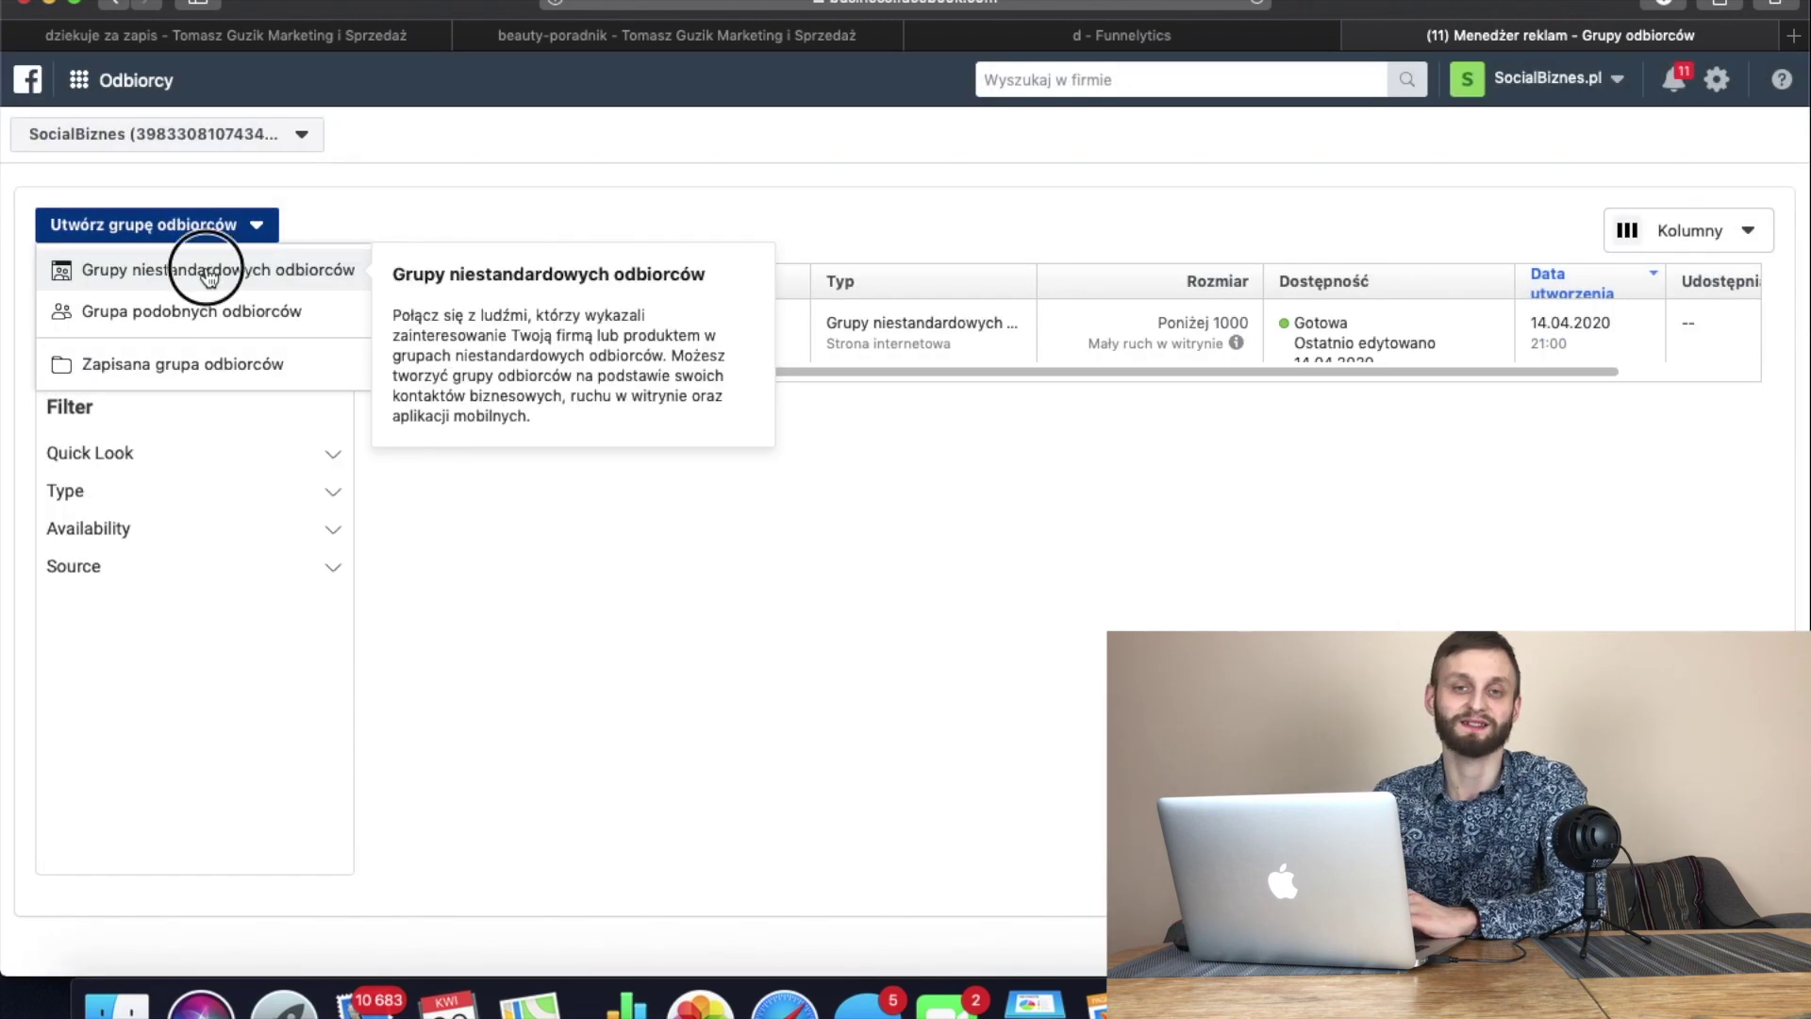
left_click(222, 269)
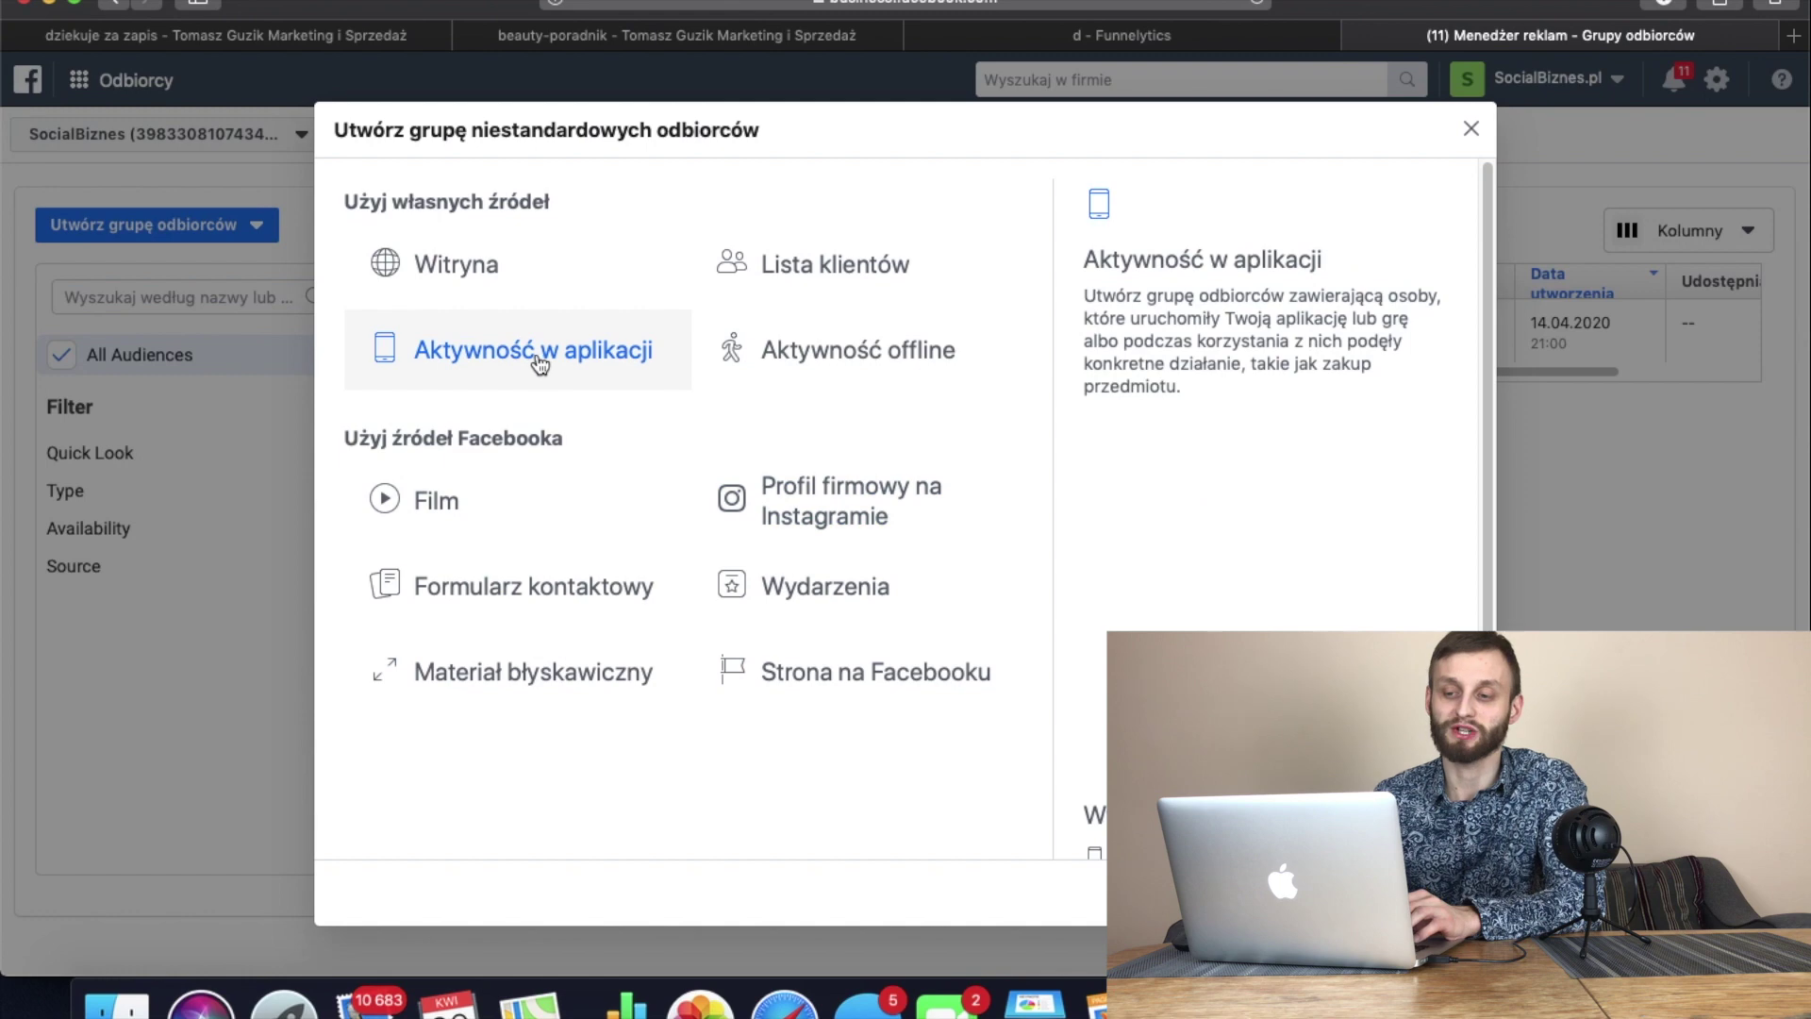
left_click(508, 285)
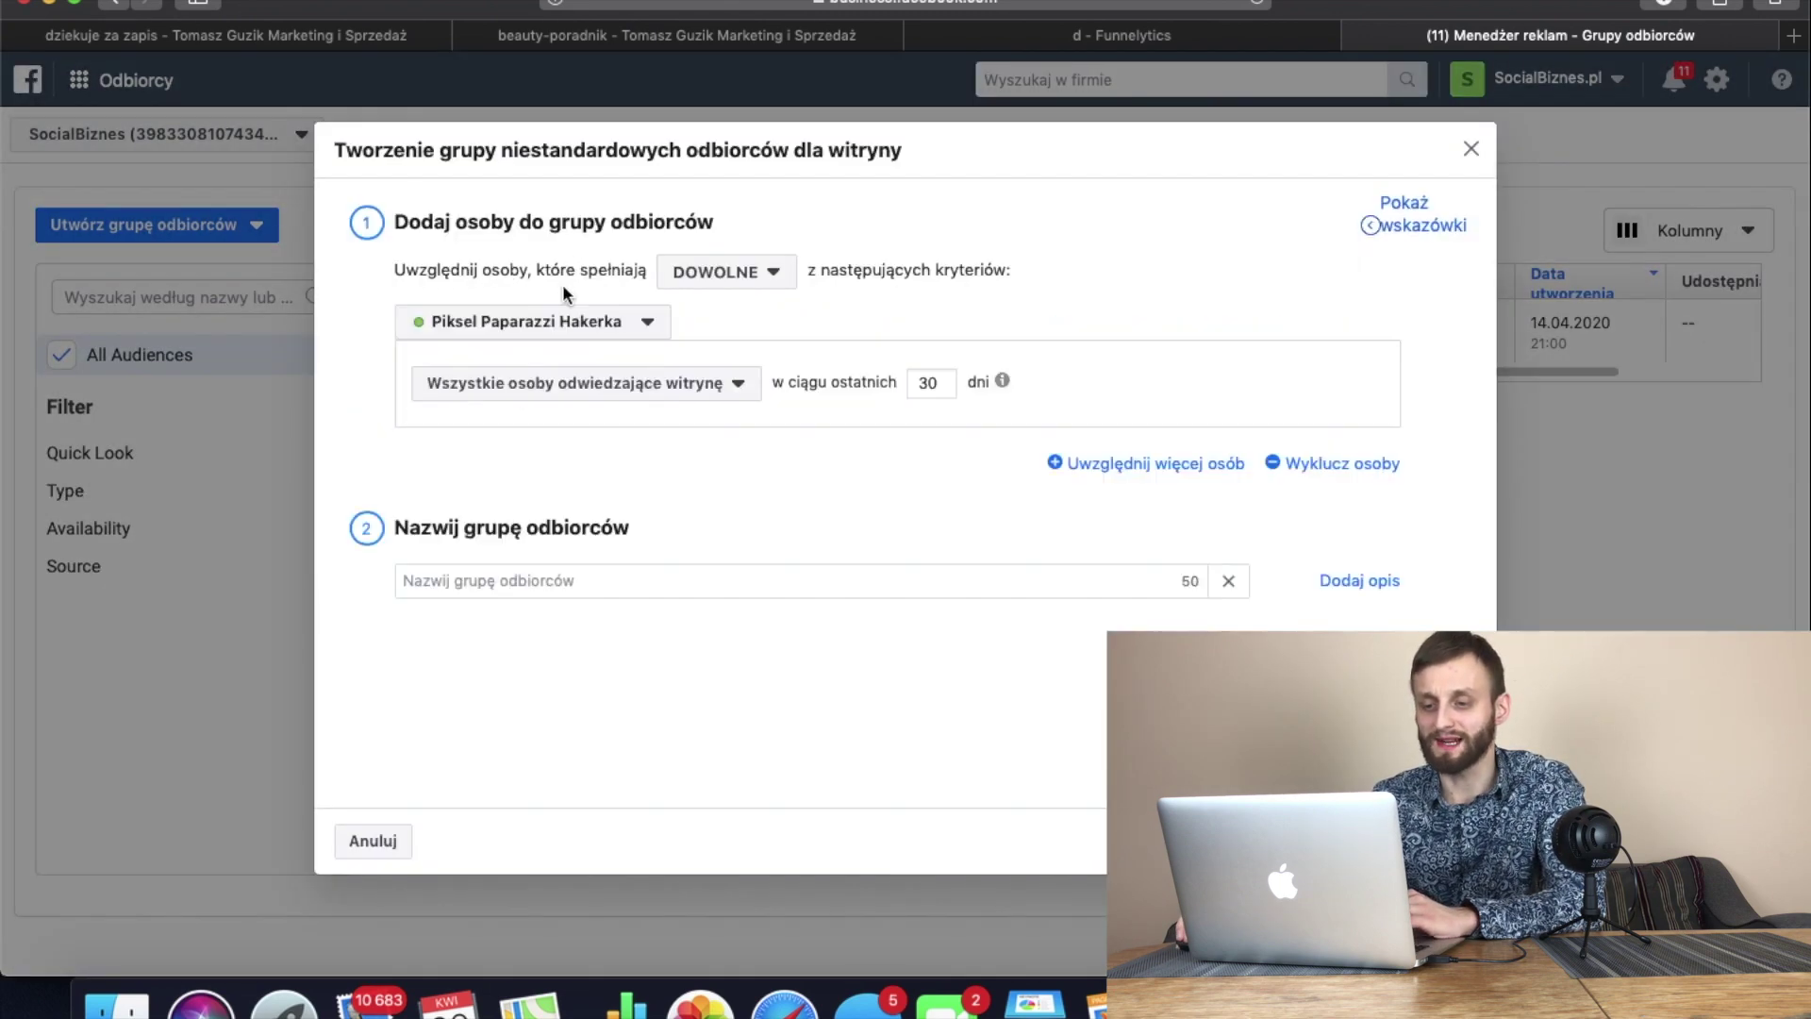
left_click(589, 321)
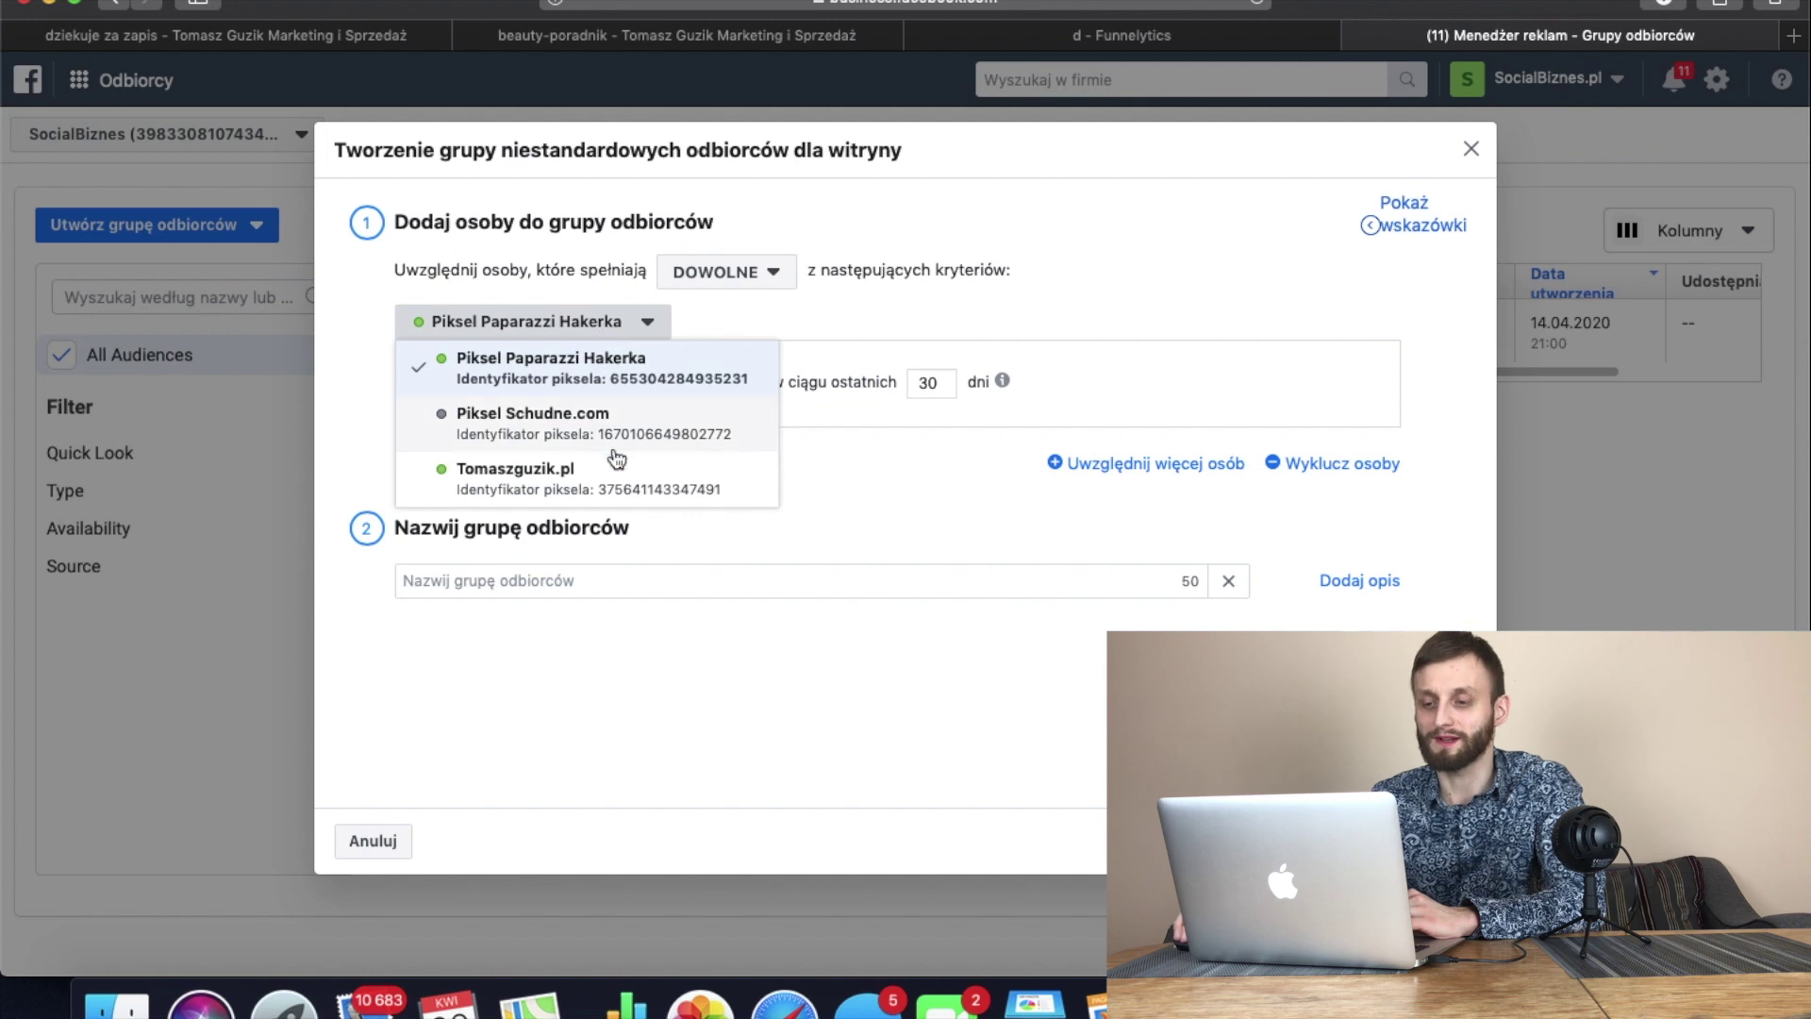
left_click(610, 474)
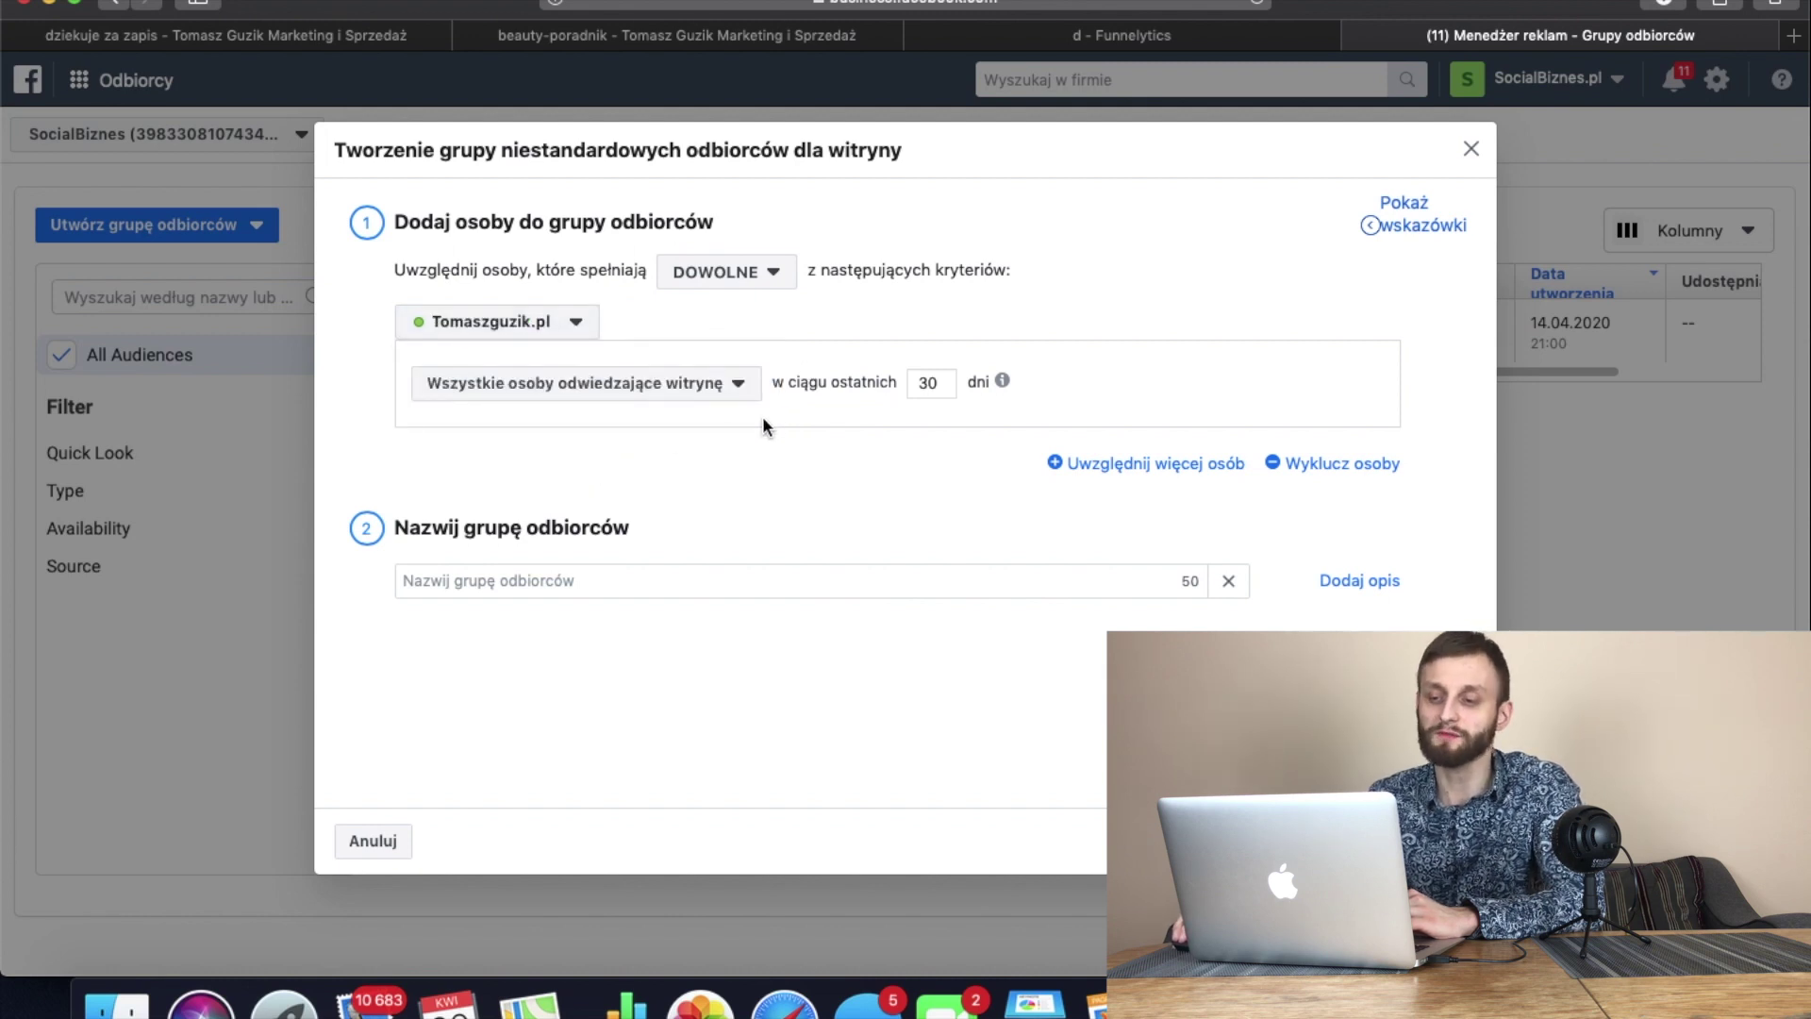
Require WSZYSTKIE criteria to be met and target Osoby, które odwiedziły konkretne strony internetowe.
left_click(774, 273)
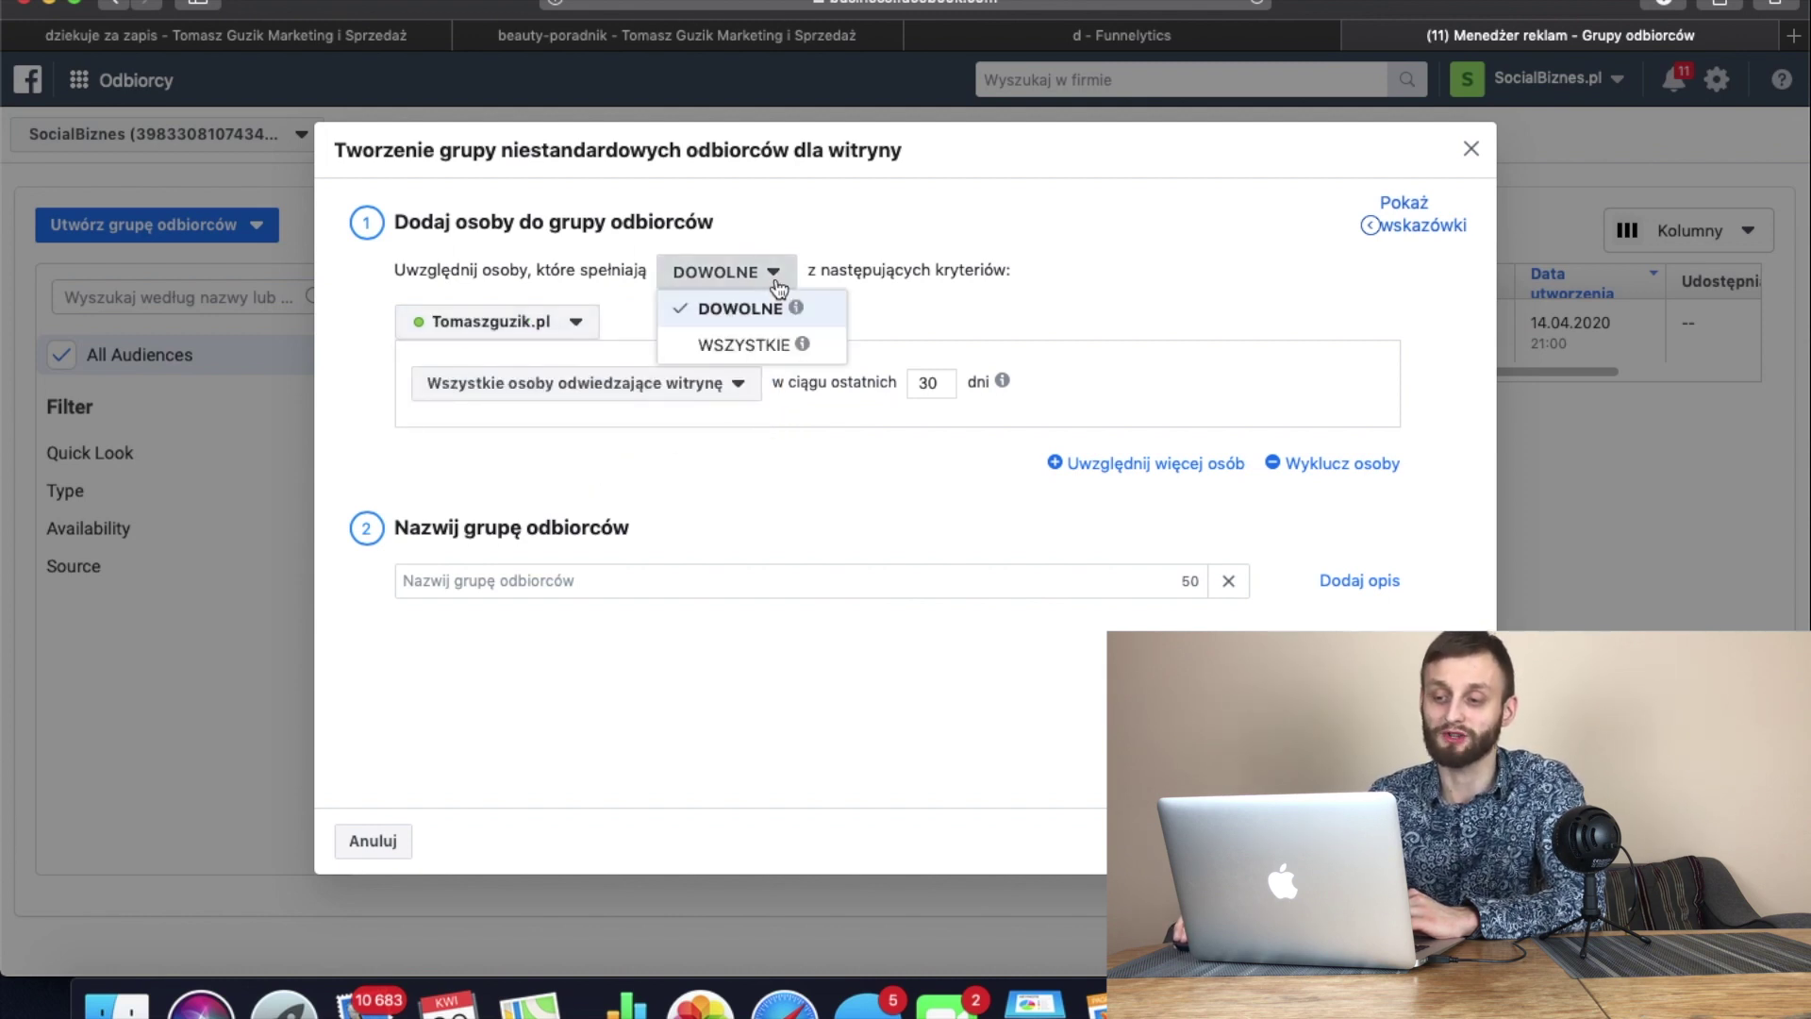
left_click(759, 345)
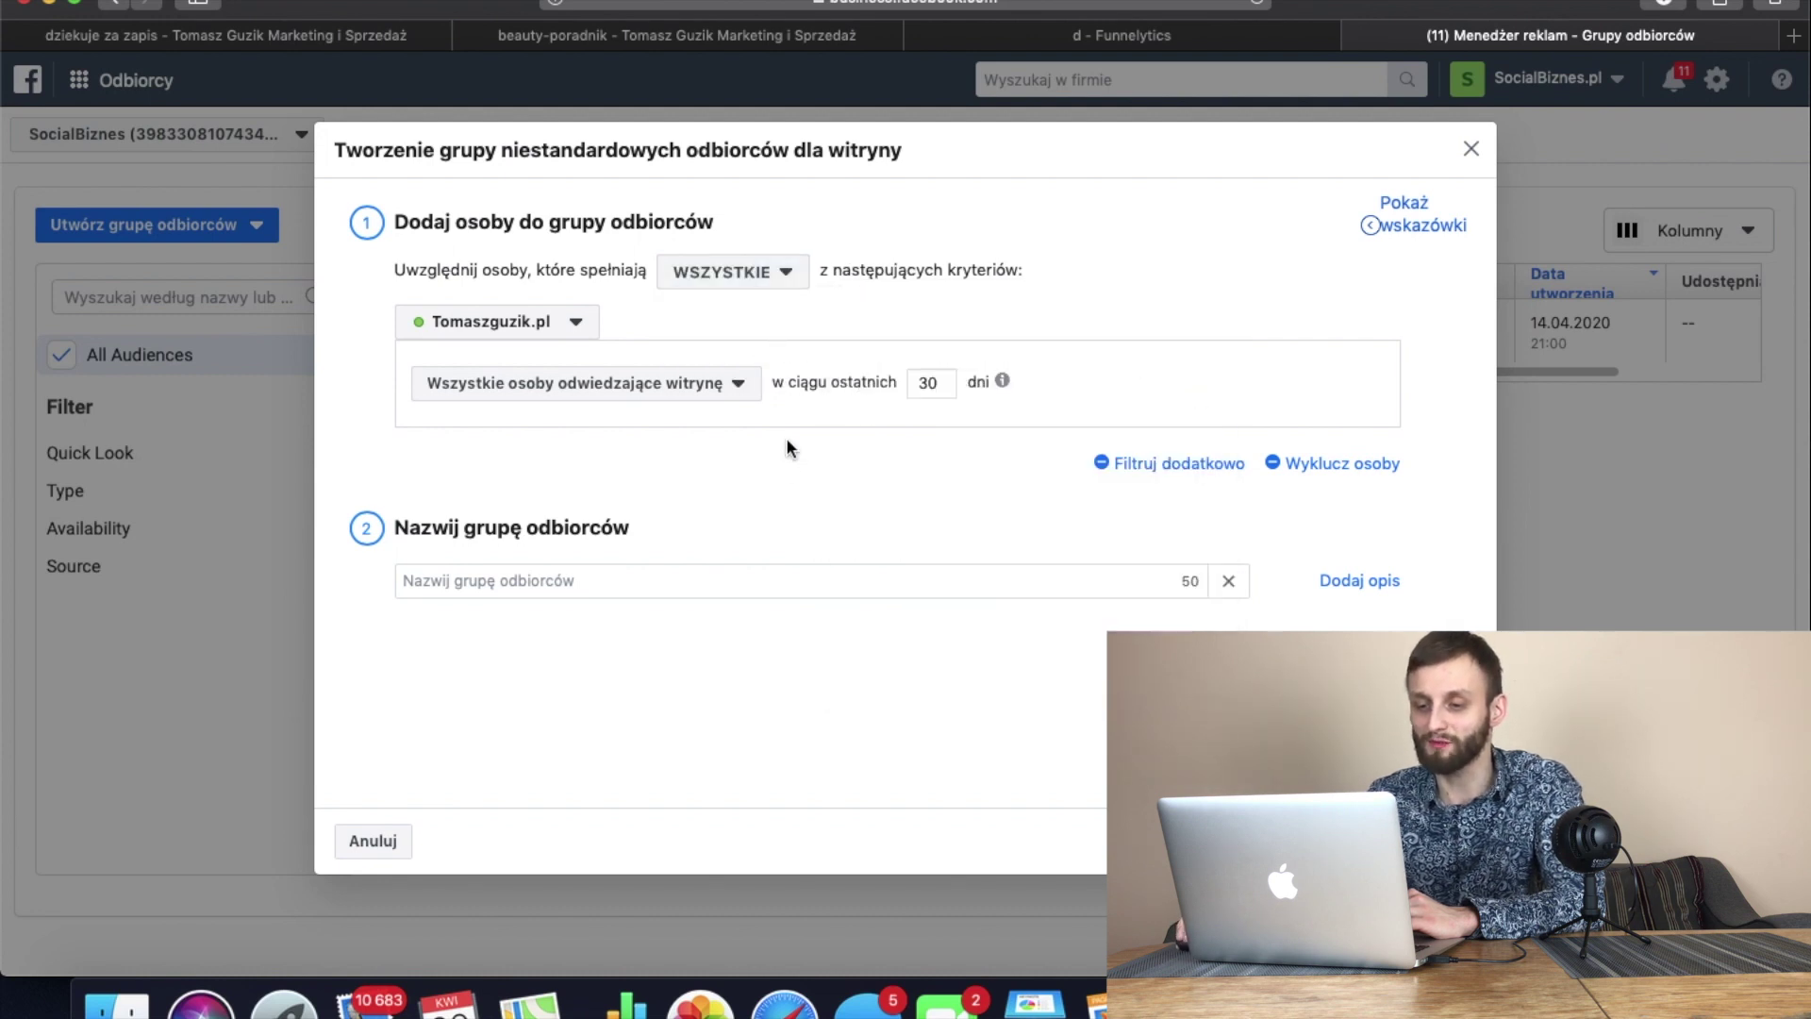
left_click(737, 391)
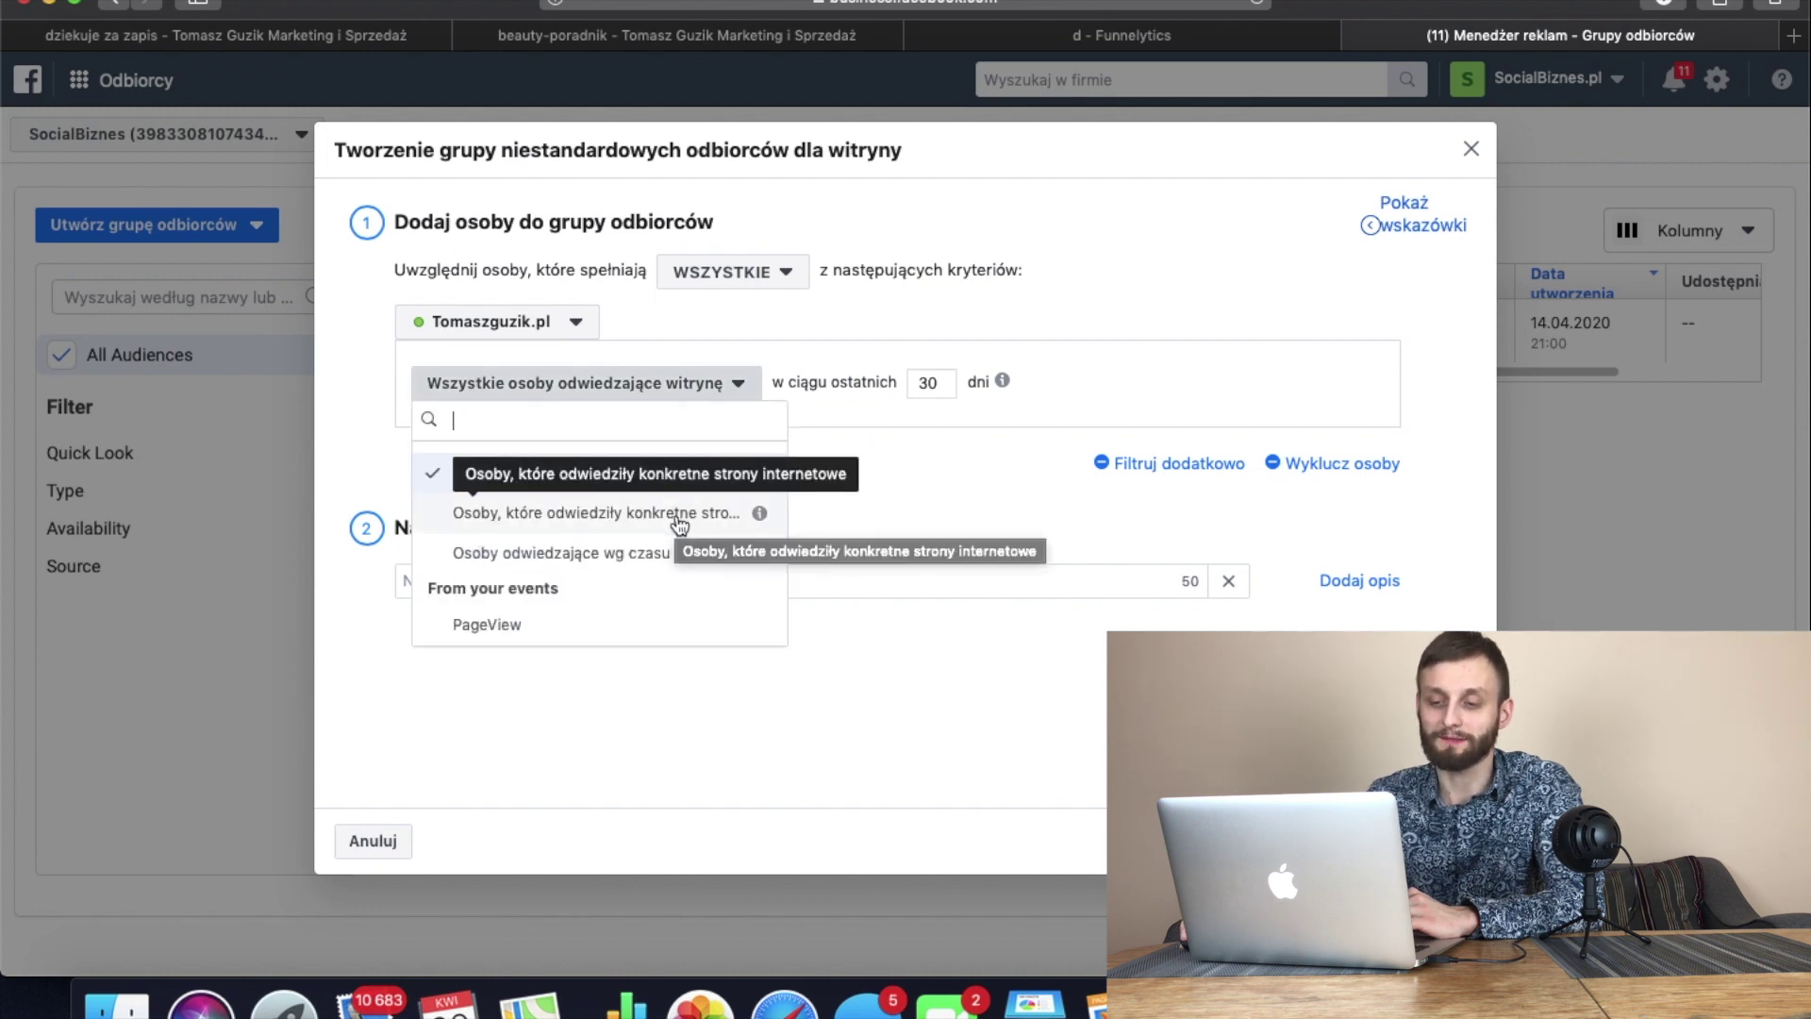
left_click(679, 524)
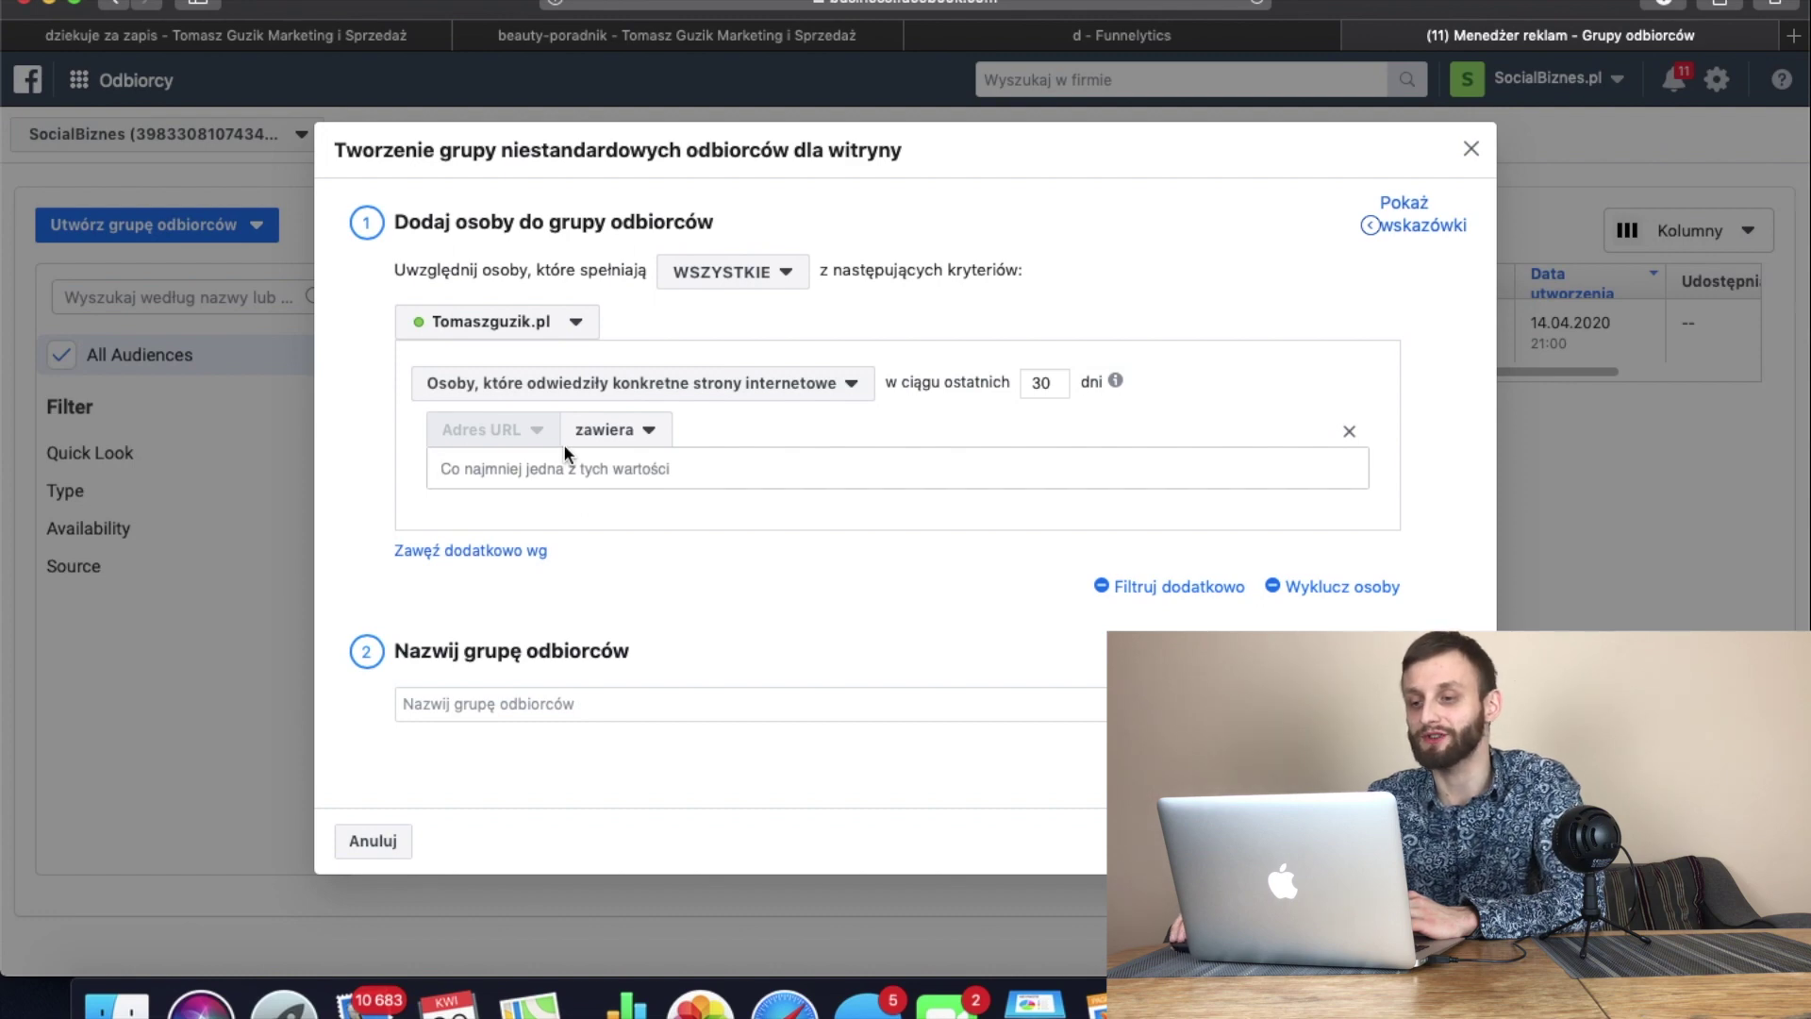
left_click(342, 31)
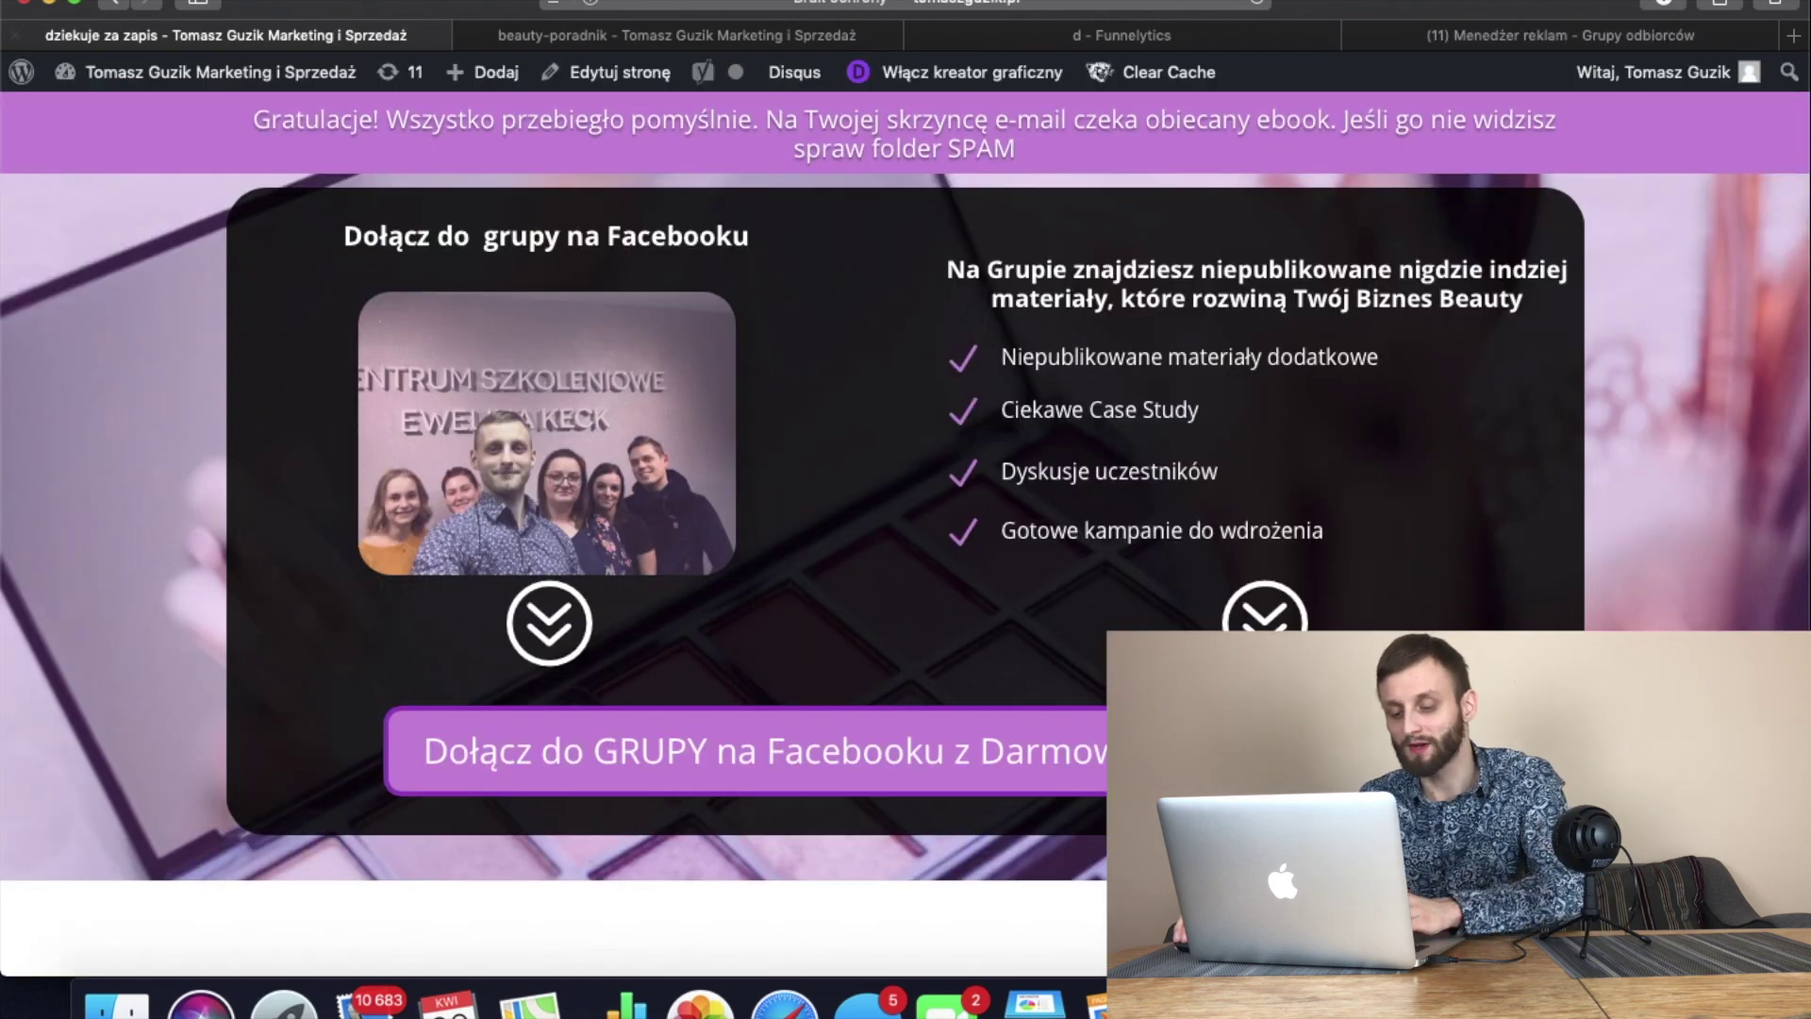
left_click(1136, 2)
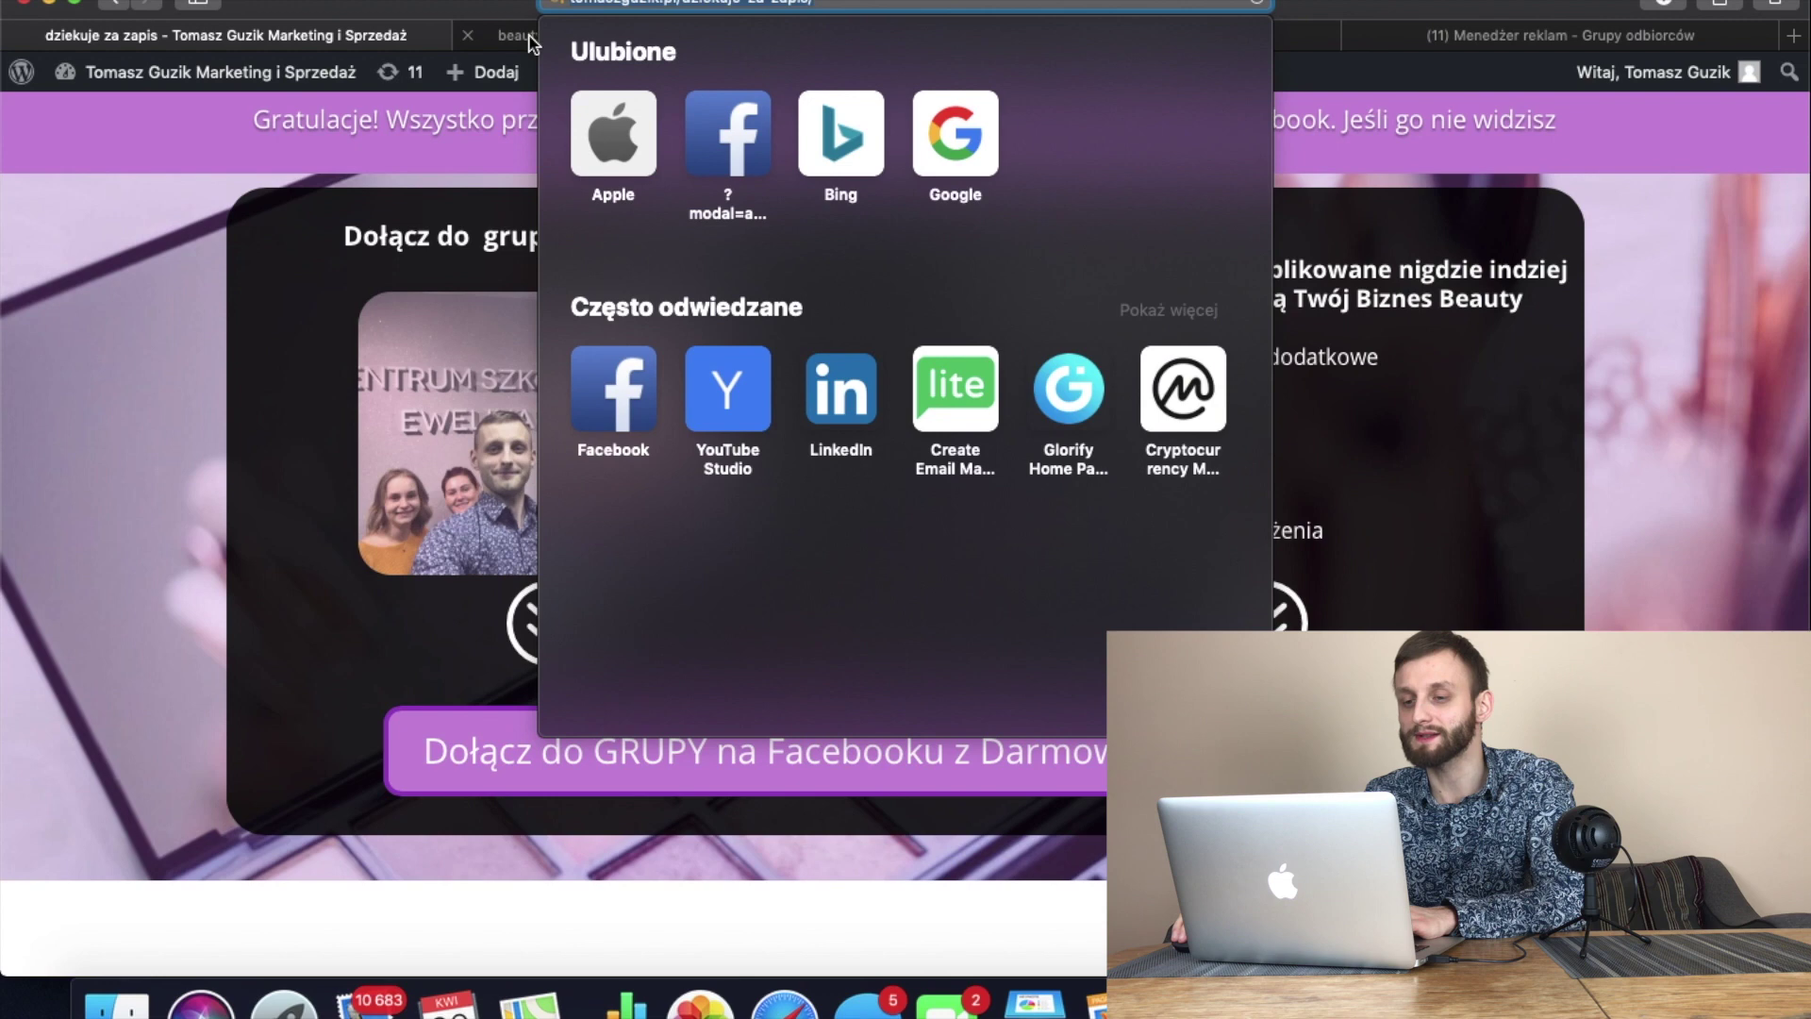
left_click(481, 9)
left_click(764, 33)
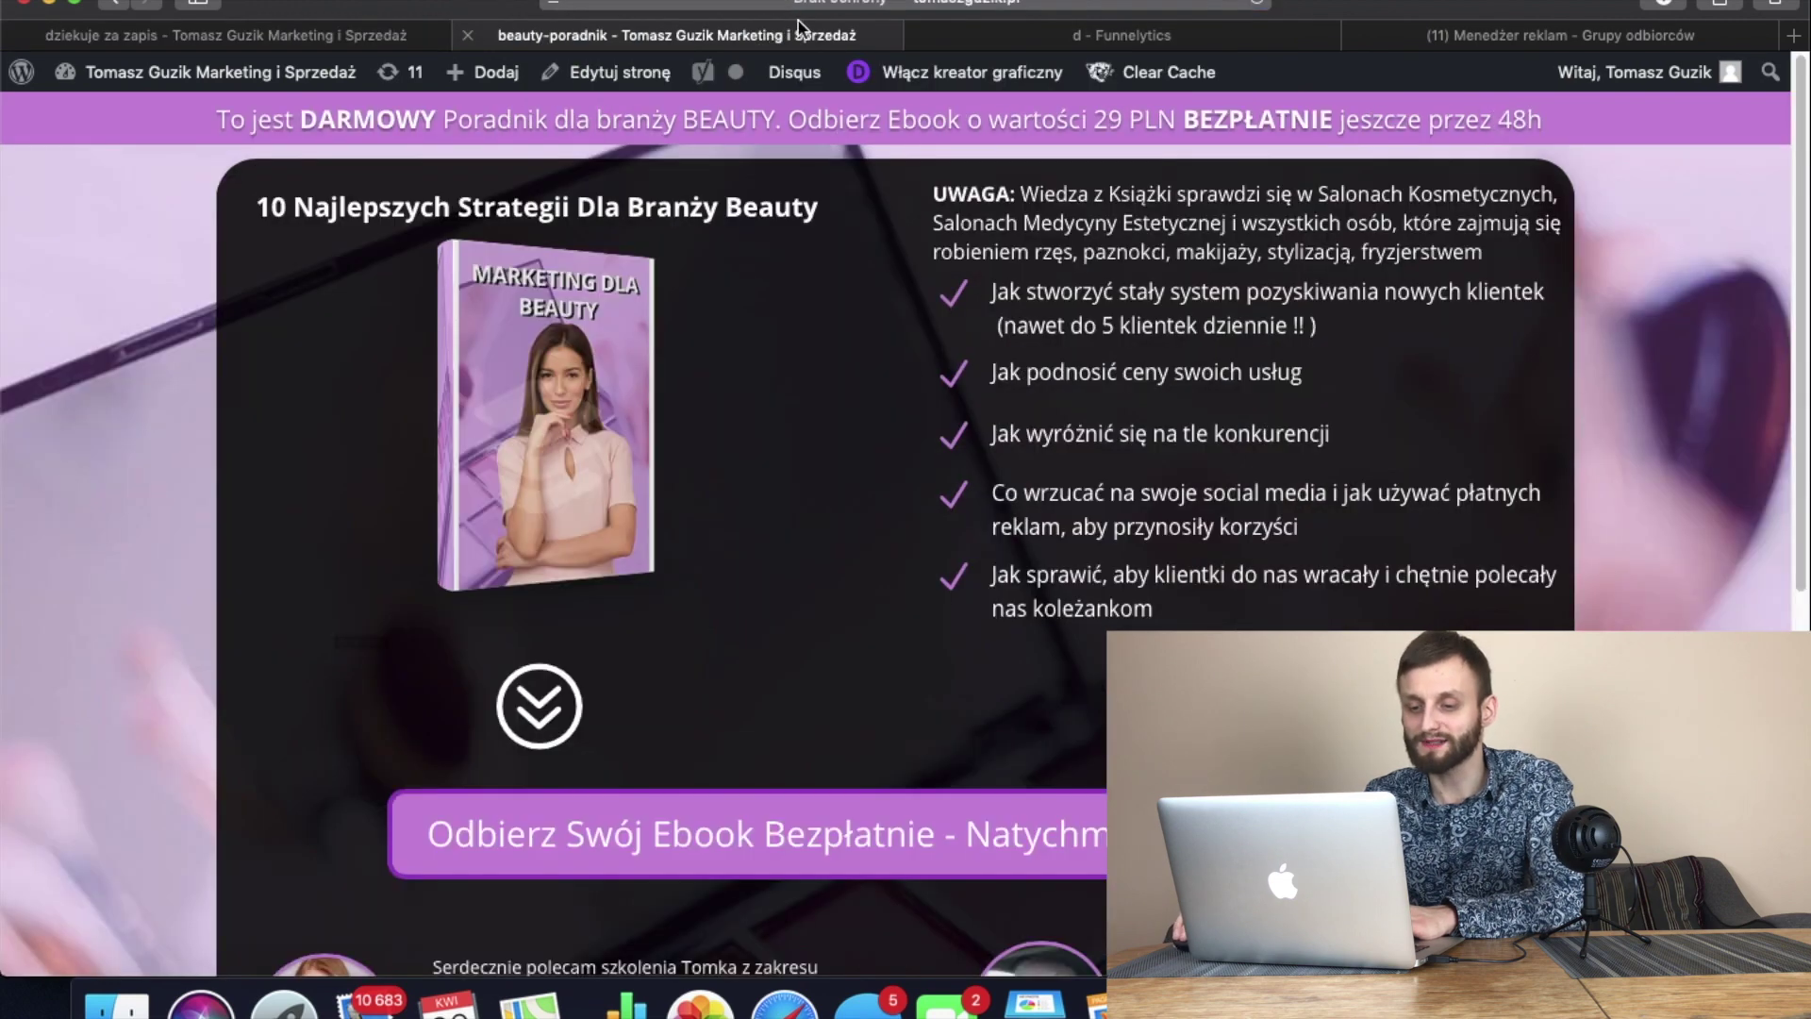
left_click(1470, 38)
left_click(747, 468)
type("http://tomaszguzik.pl/dziekuje-za-zapis/")
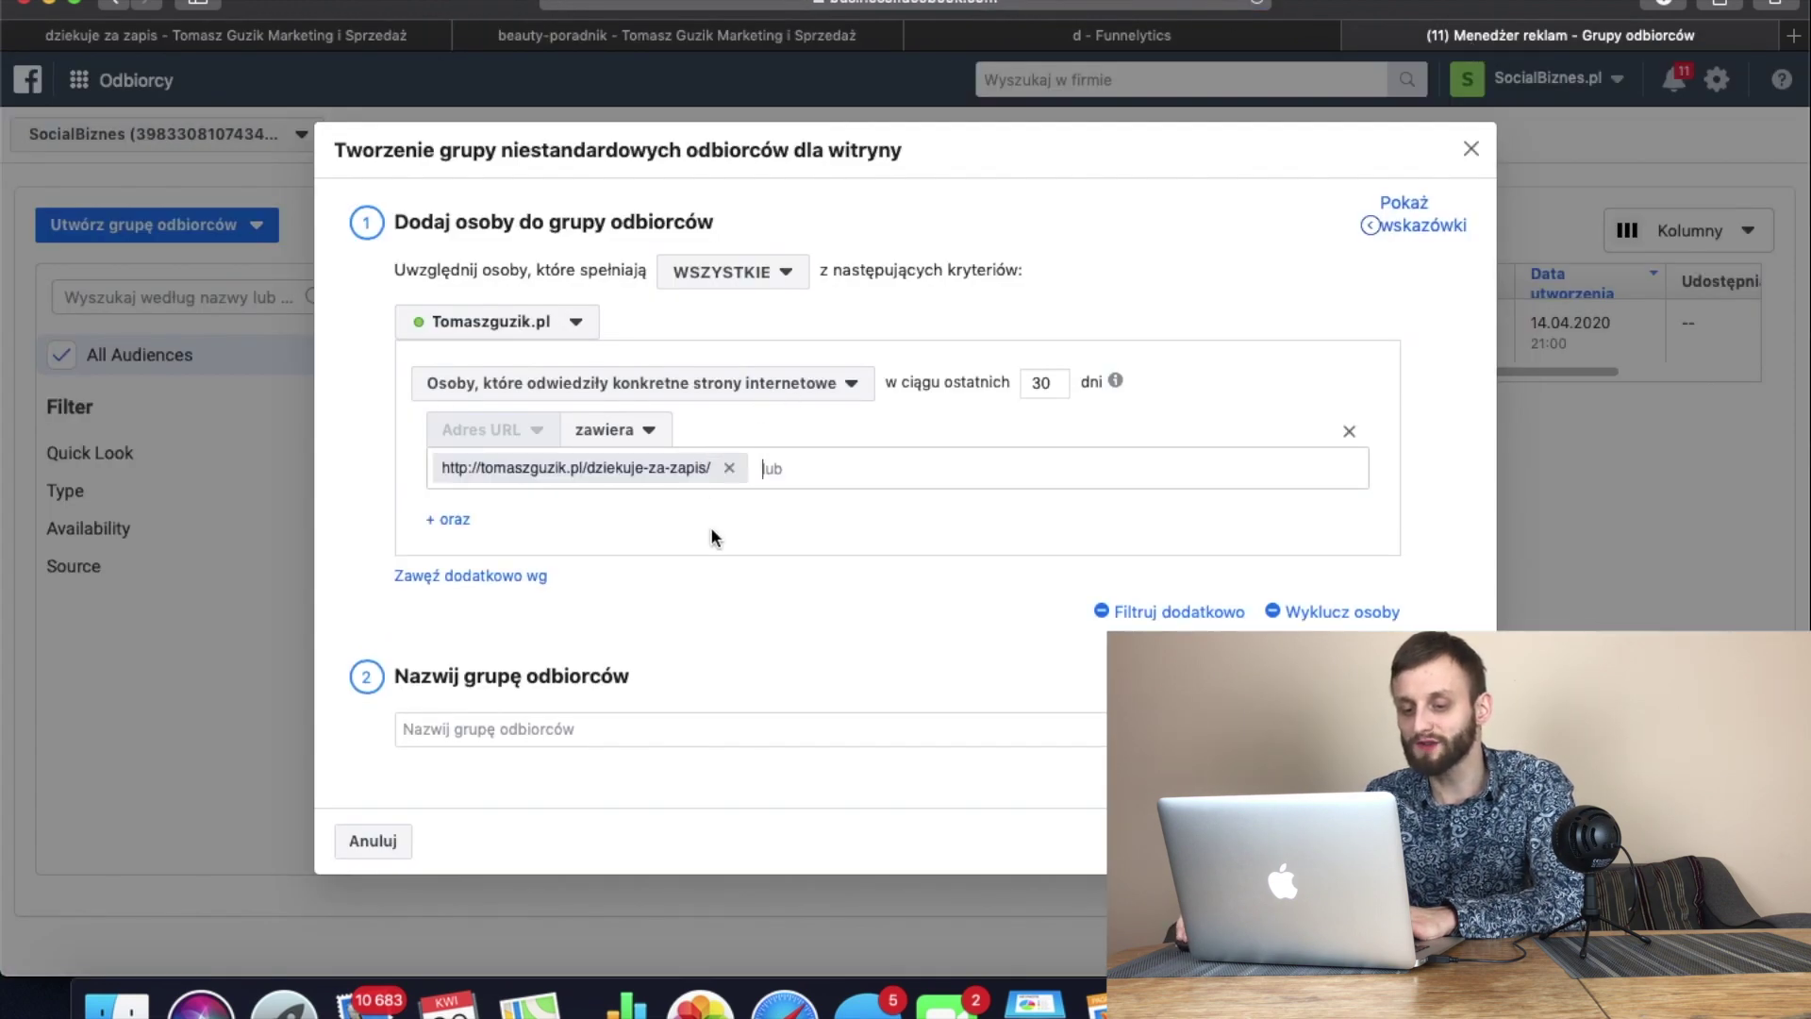
Name the audience "Odebrali Ebooka marketing dla beauty" and create it.
left_click(630, 737)
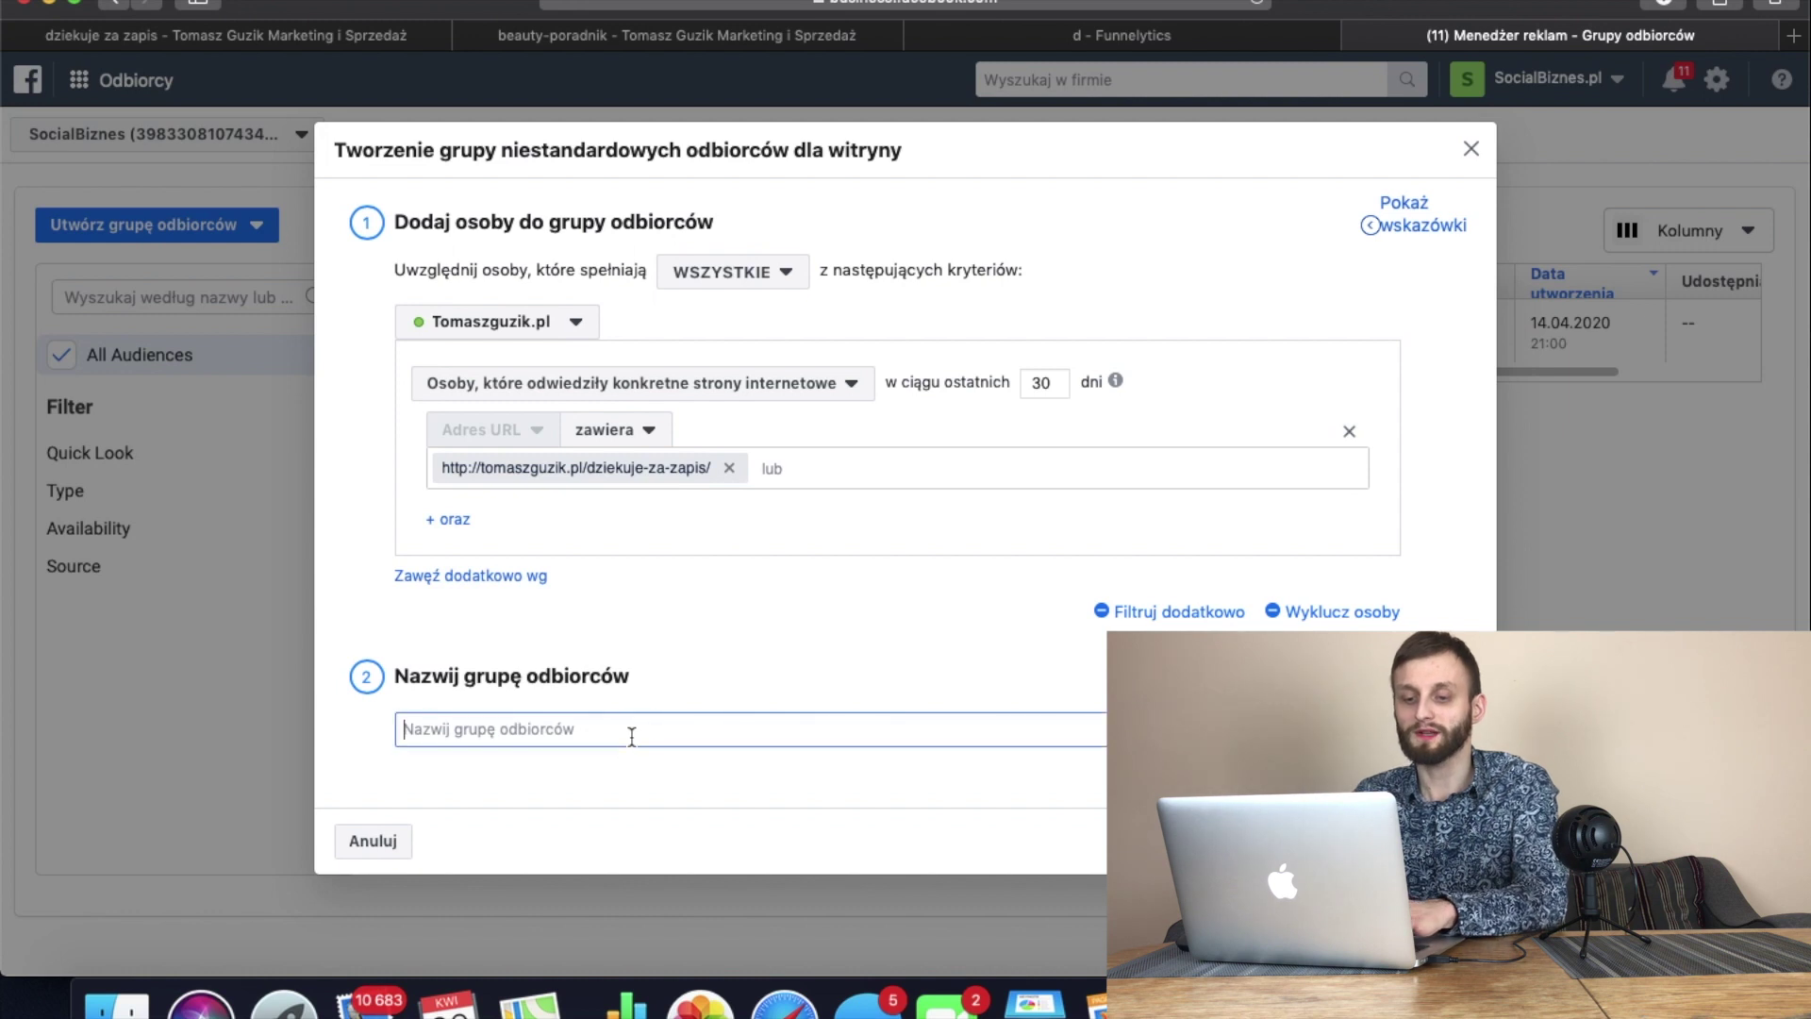
type("Odebral")
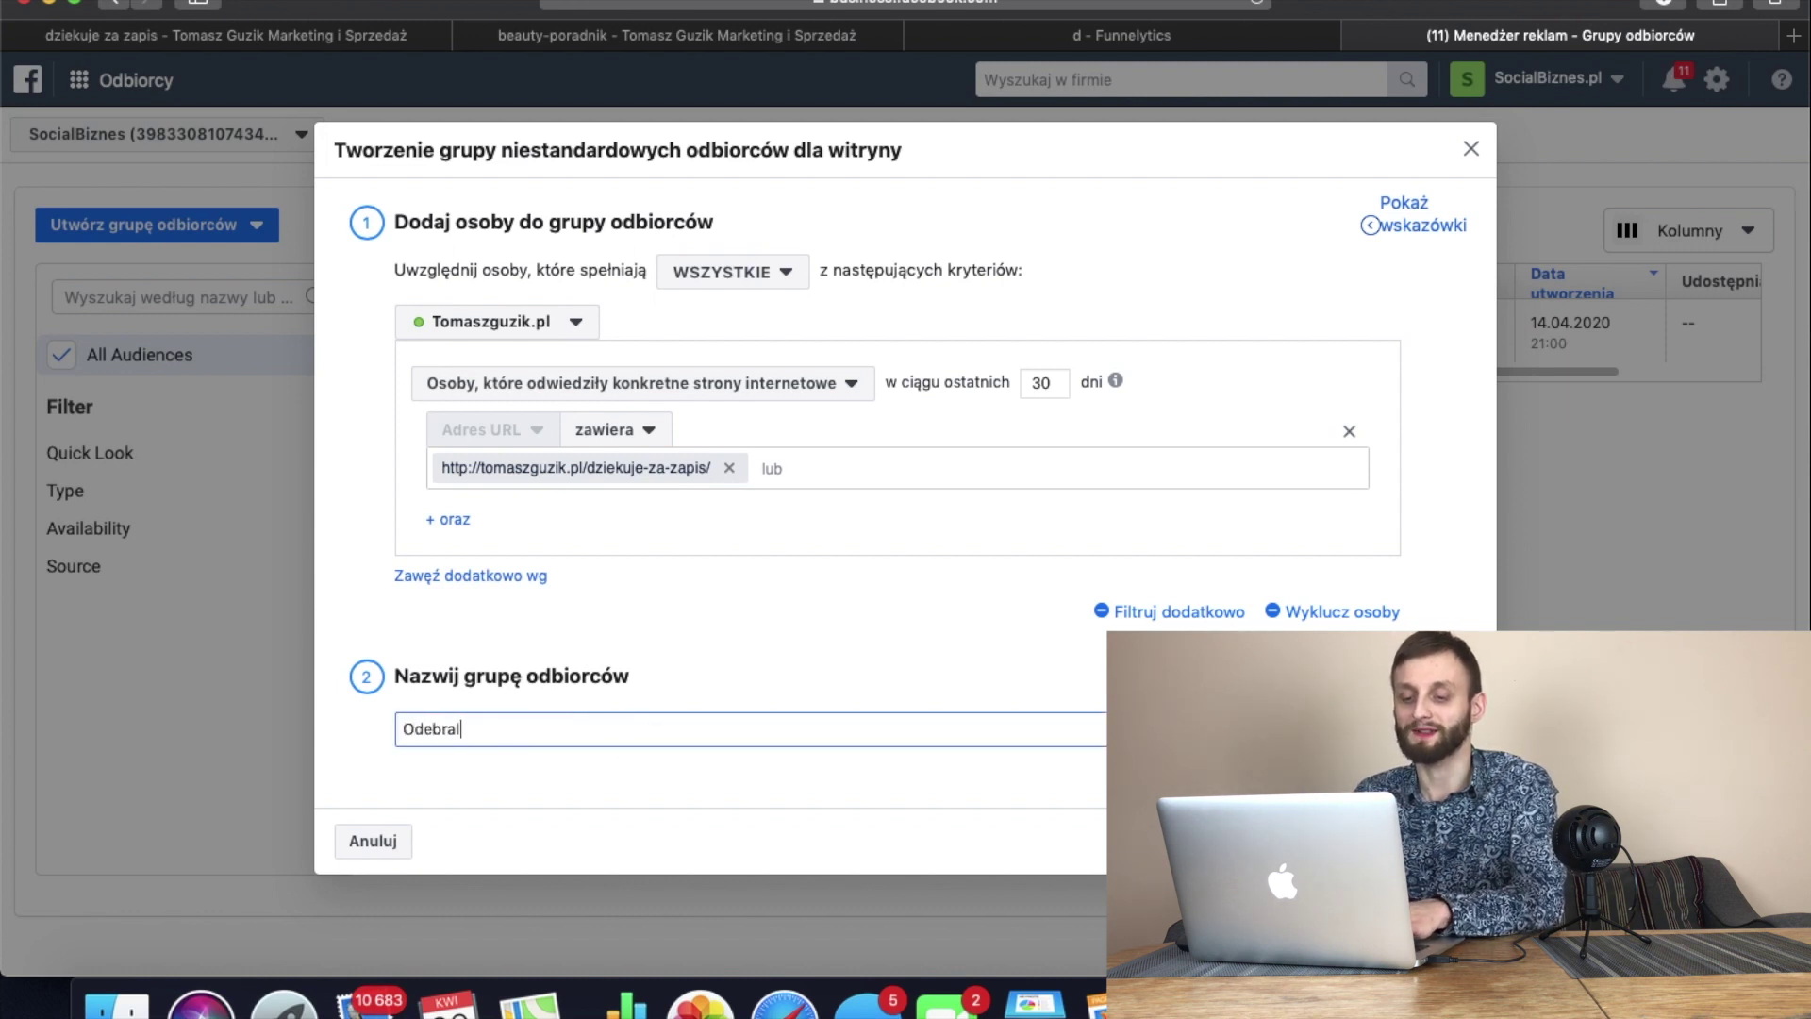
type("i Ebooka marketing d")
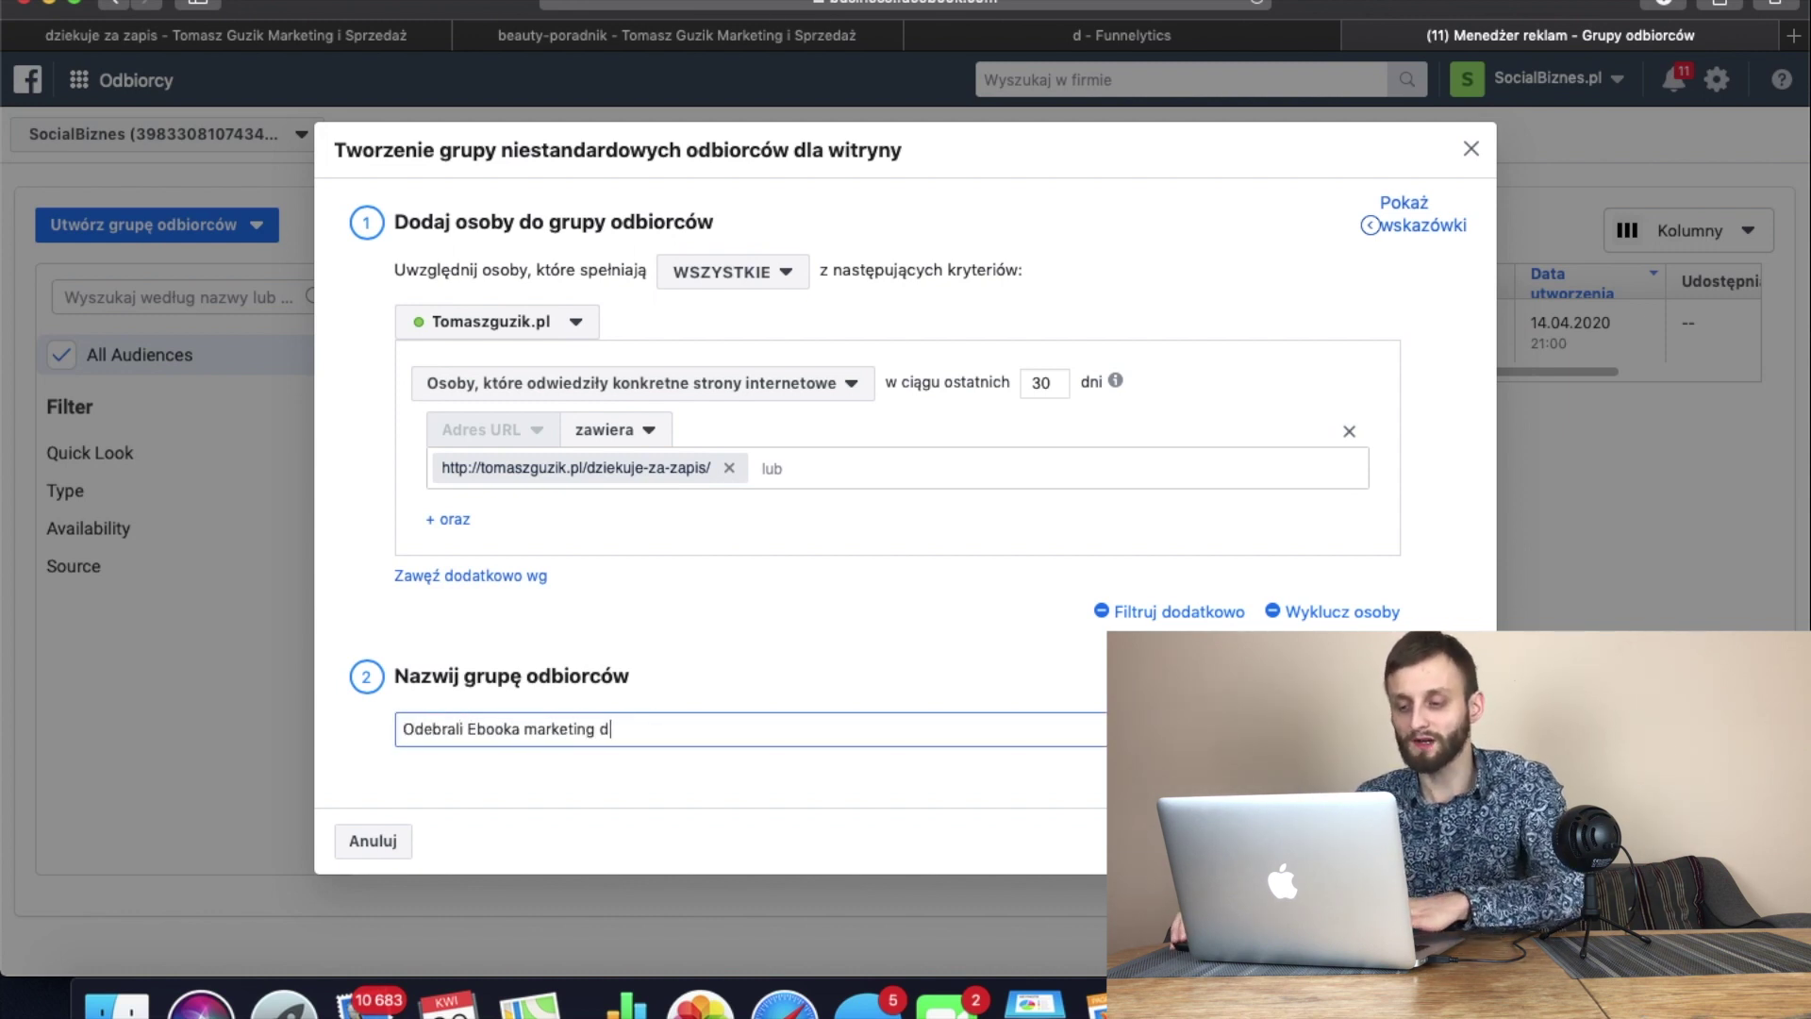
type("la beauty")
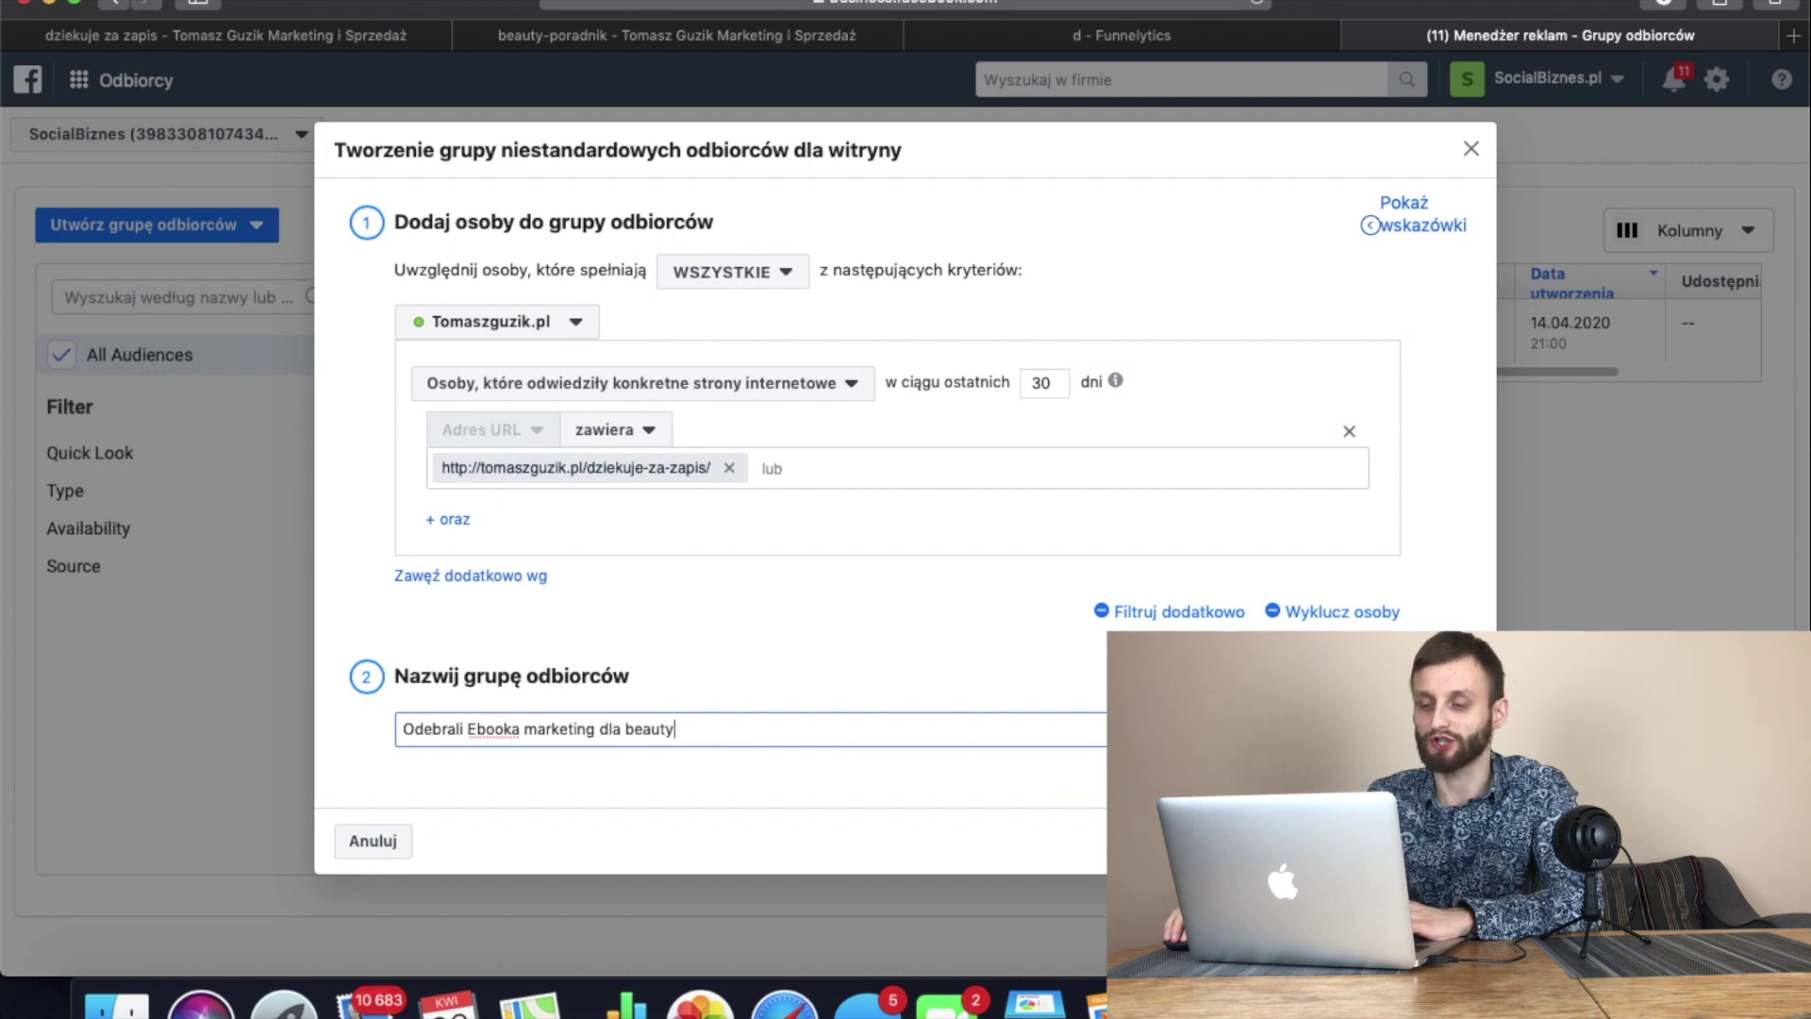
key("Return")
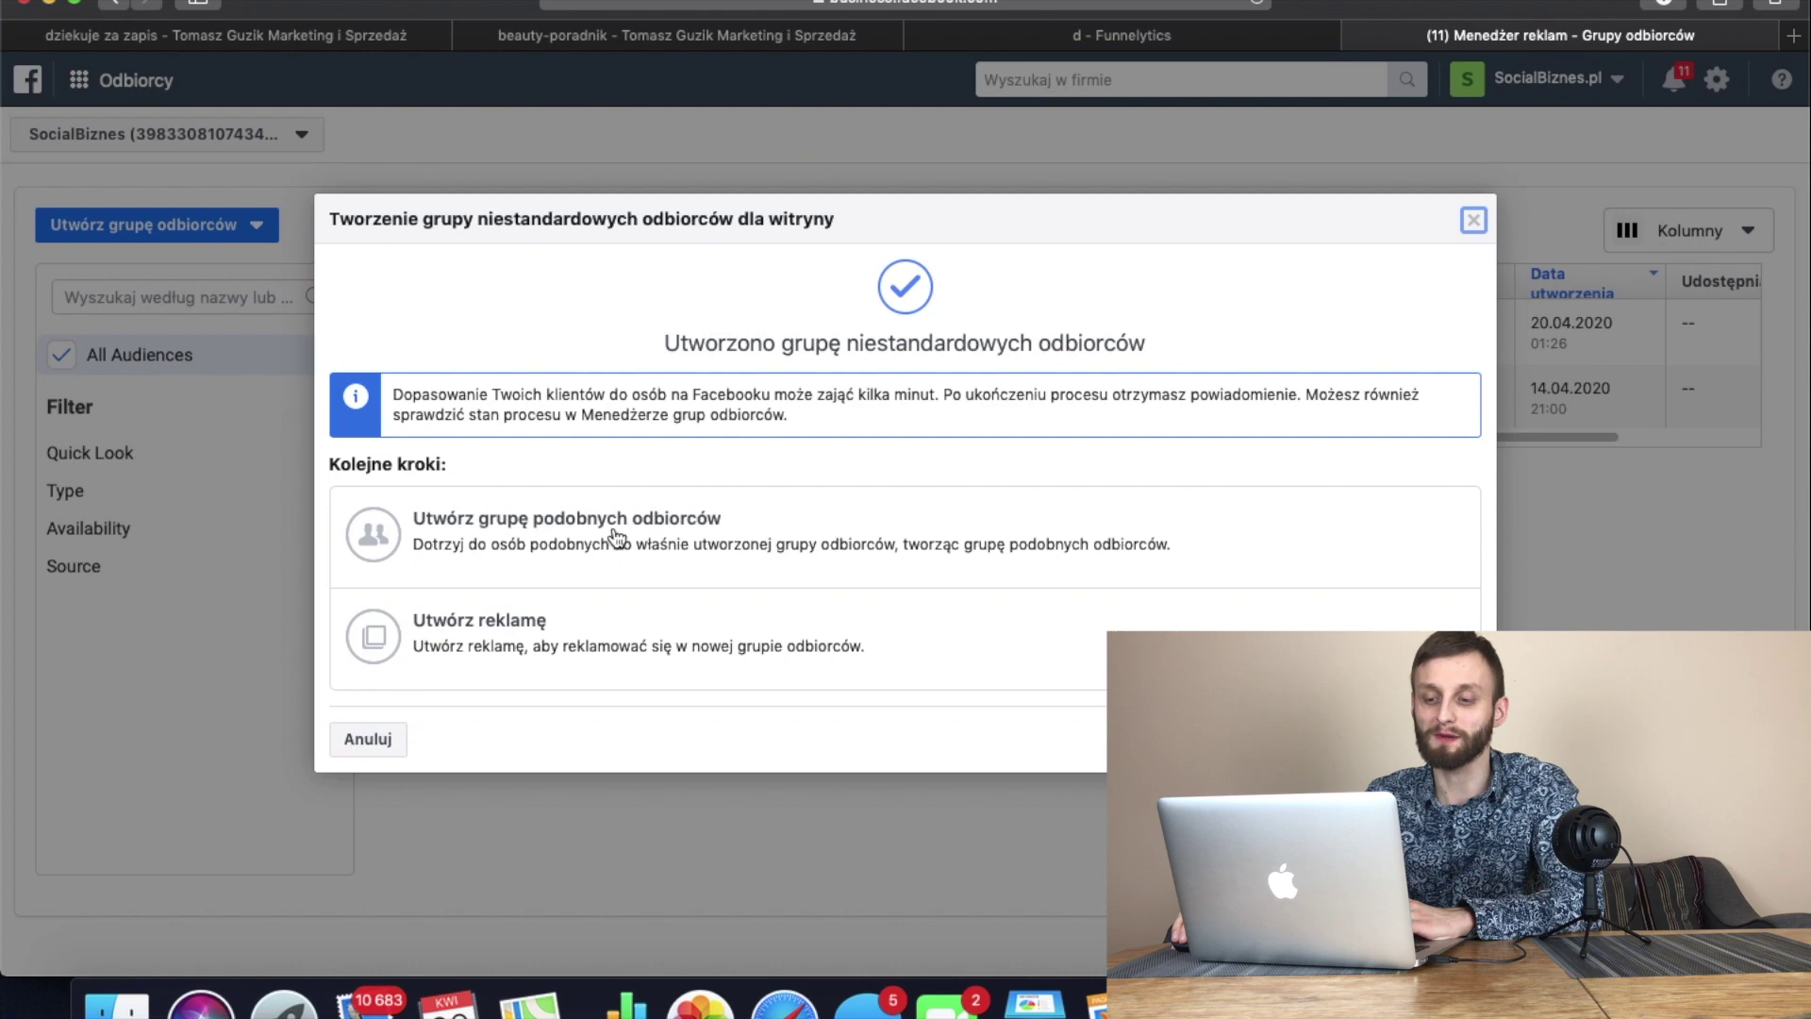
Open the lookalike audience form (Utwórz grupę podobnych odbiorców) and examine the value-based sources it offers.
left_click(625, 546)
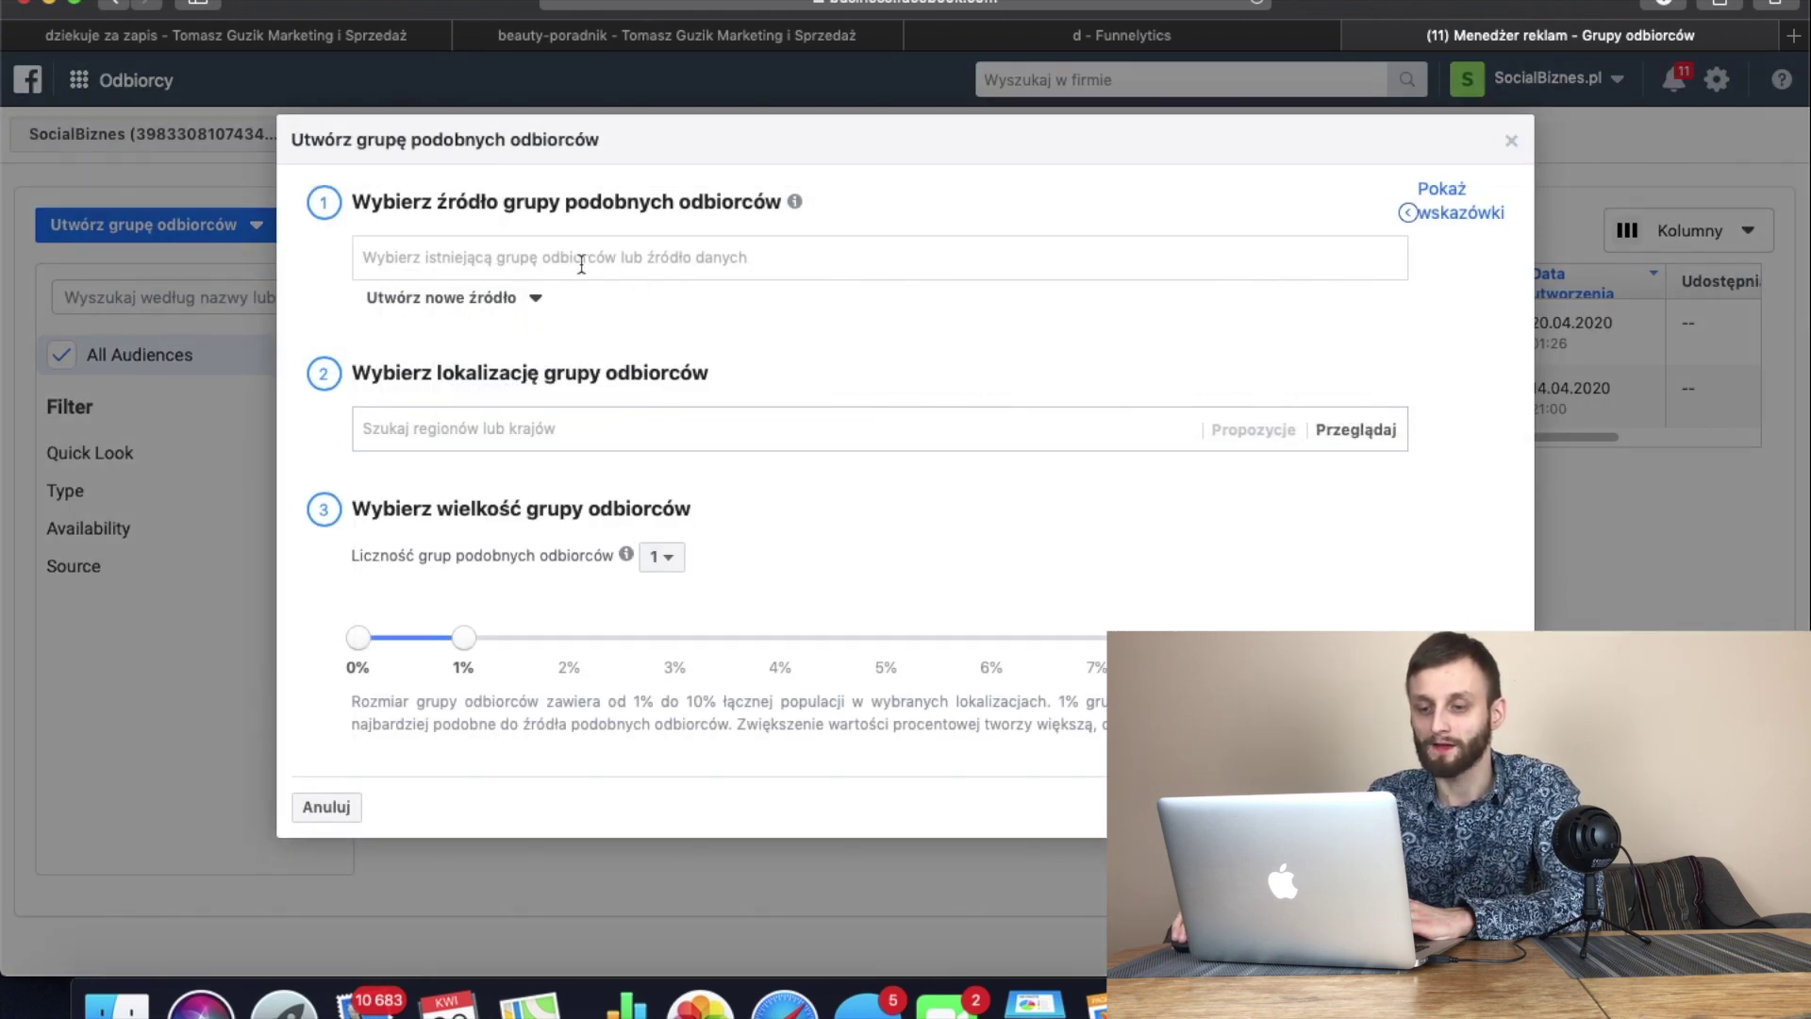
left_click(679, 268)
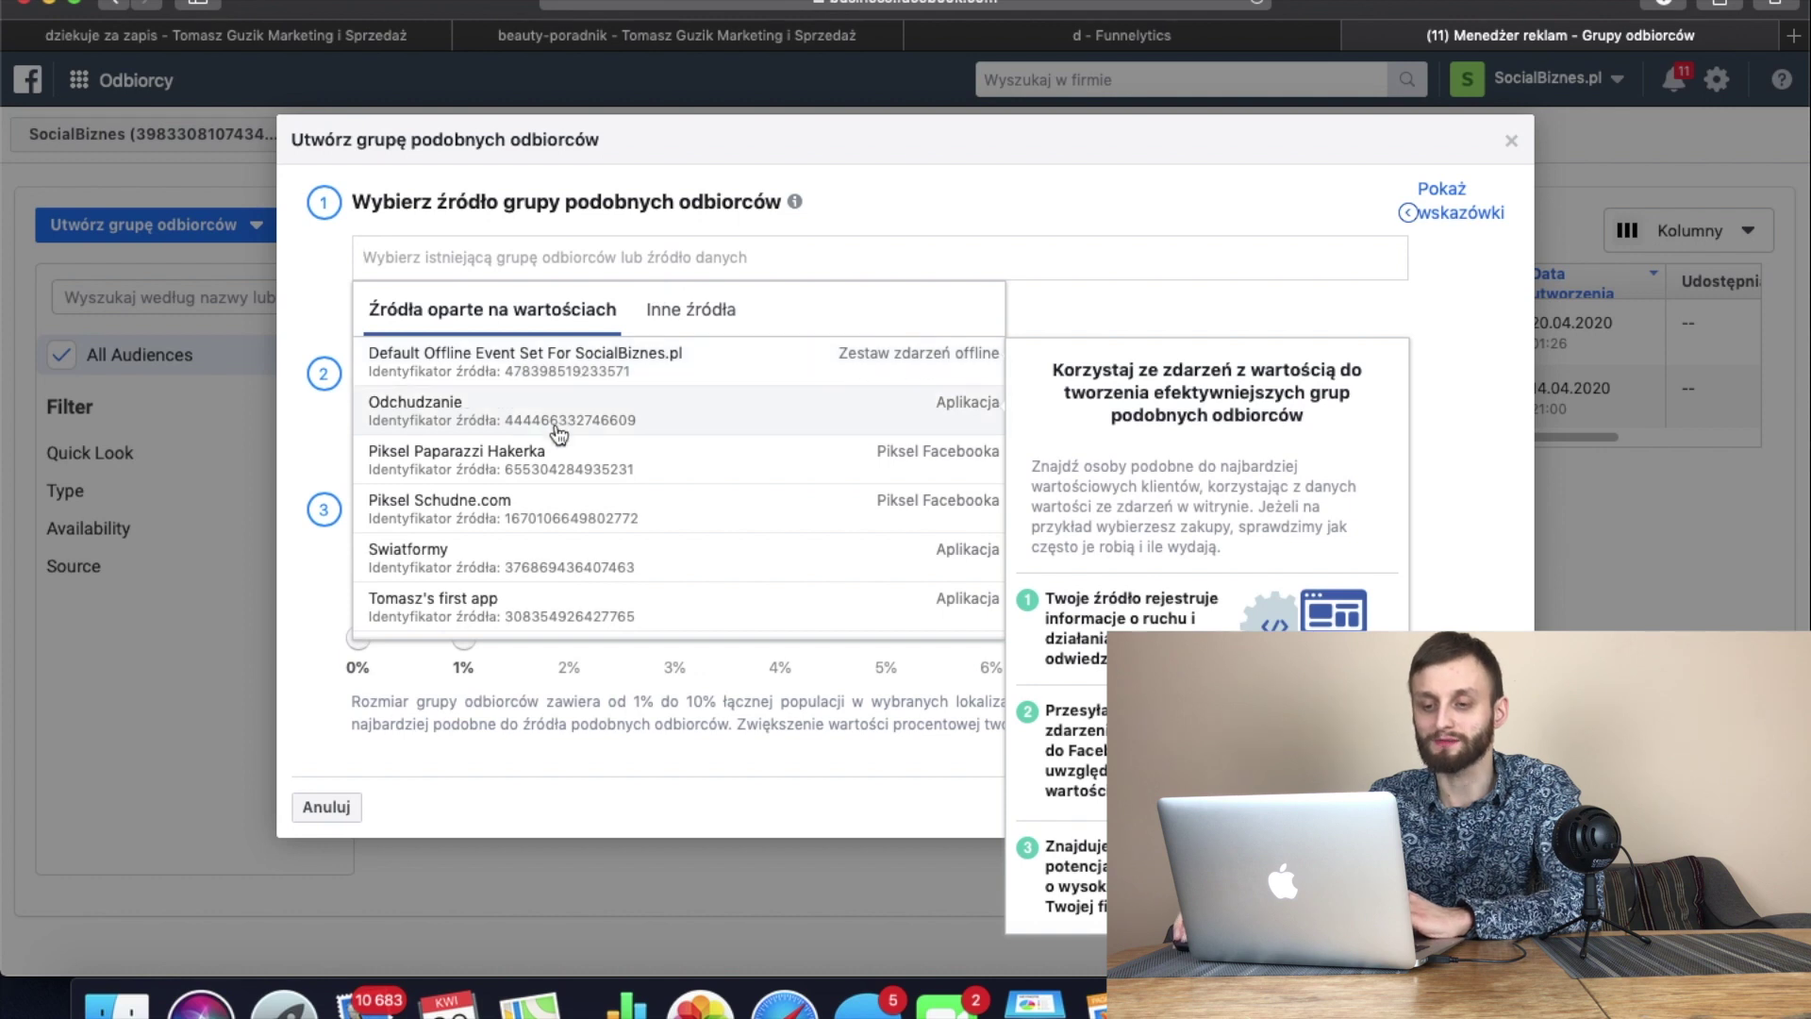
scroll(566, 528, "down", 2)
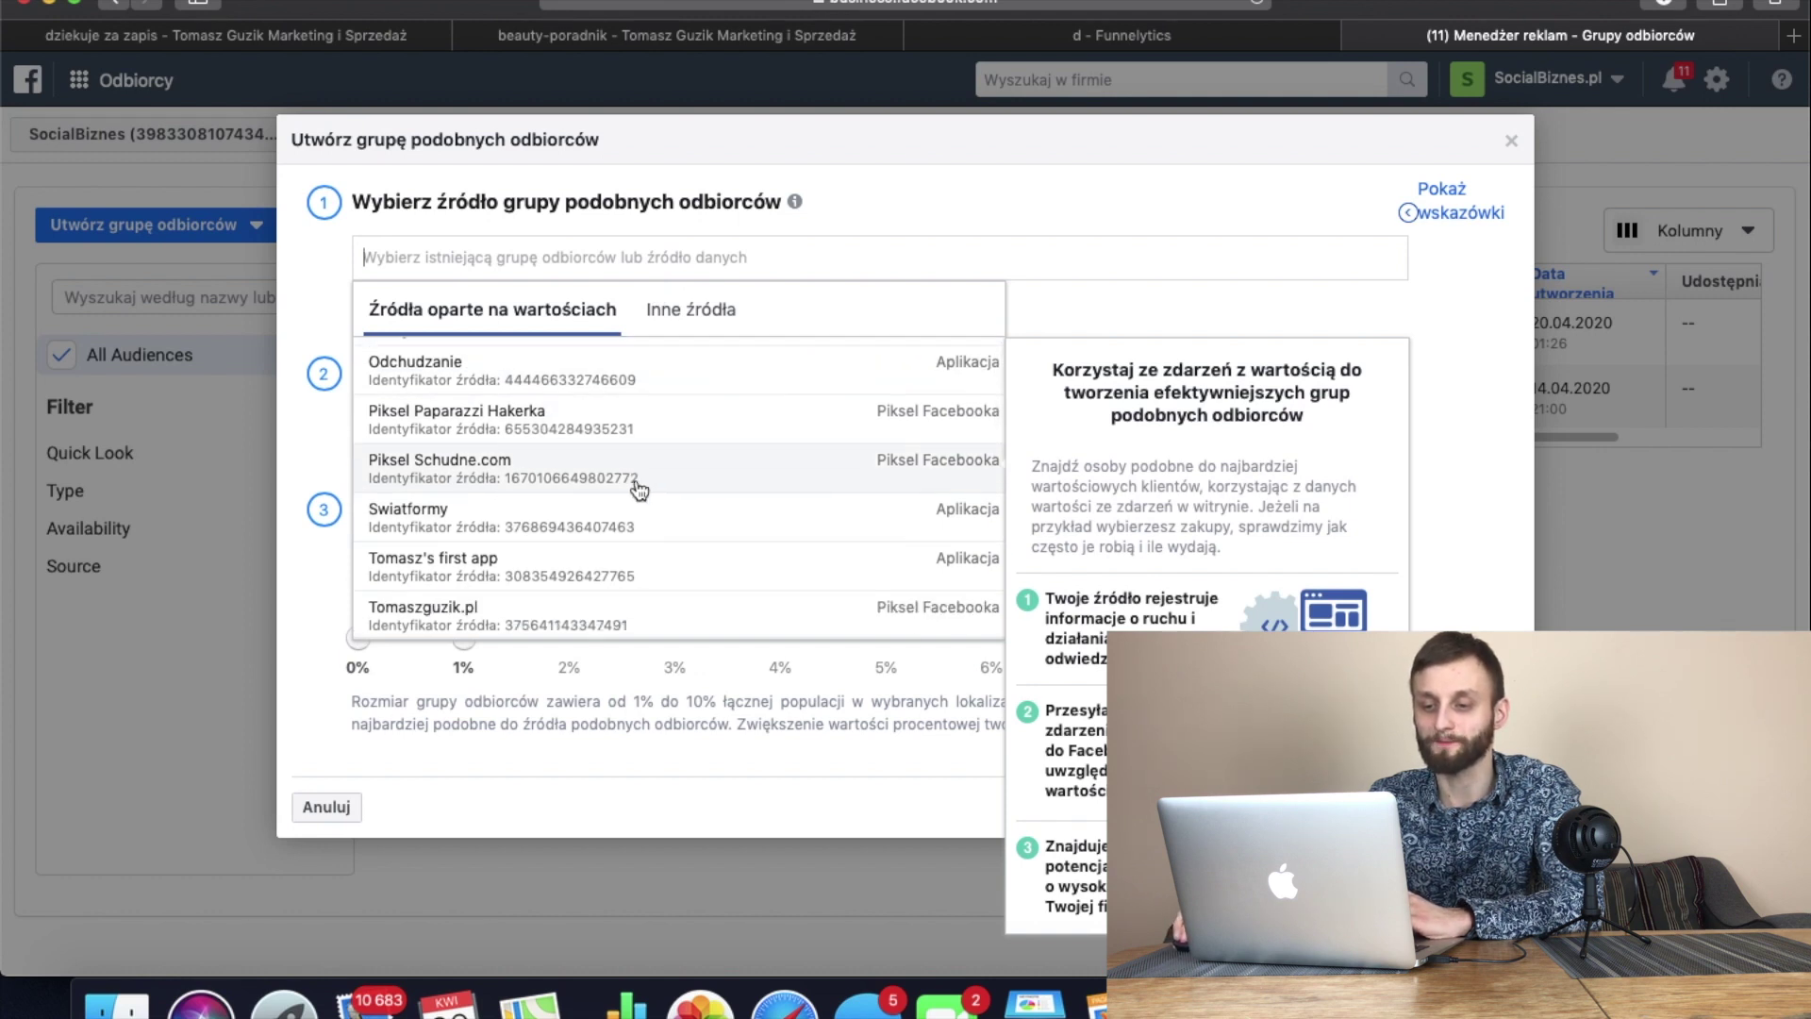
left_click(1013, 204)
Try Polska as the lookalike audience's location, and close the form without creating the audience.
left_click(630, 422)
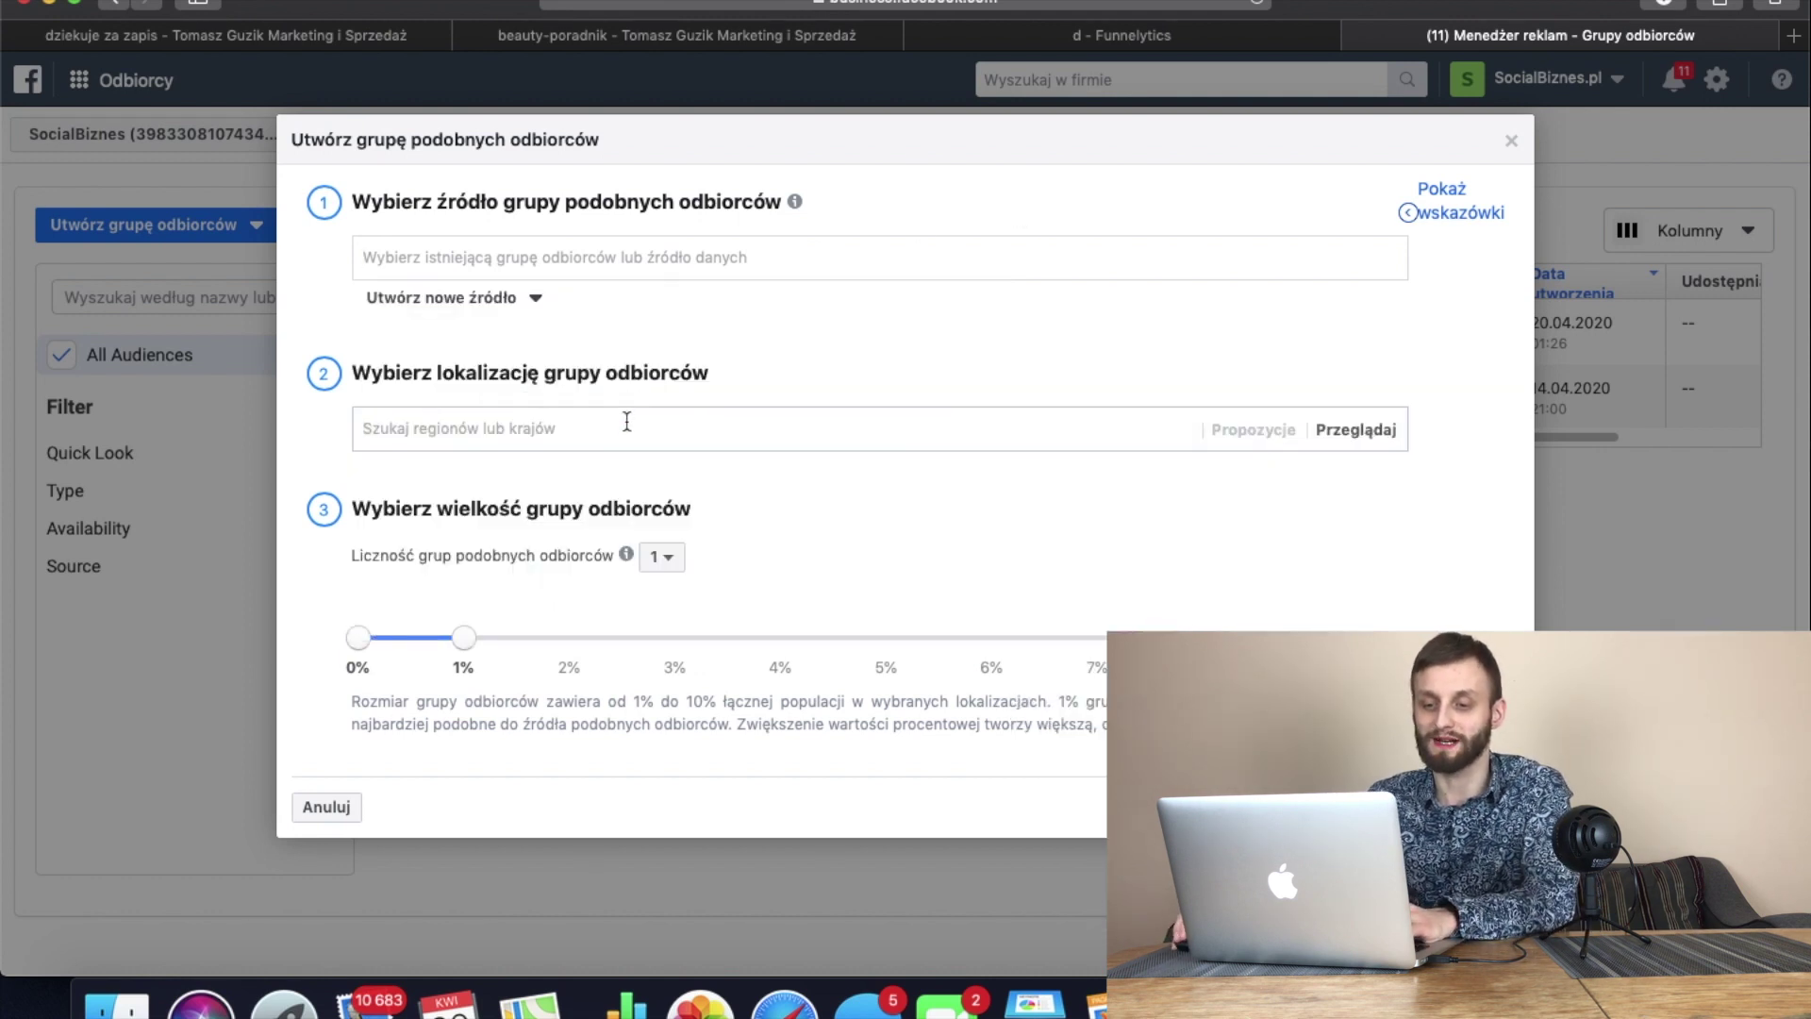
type("polska")
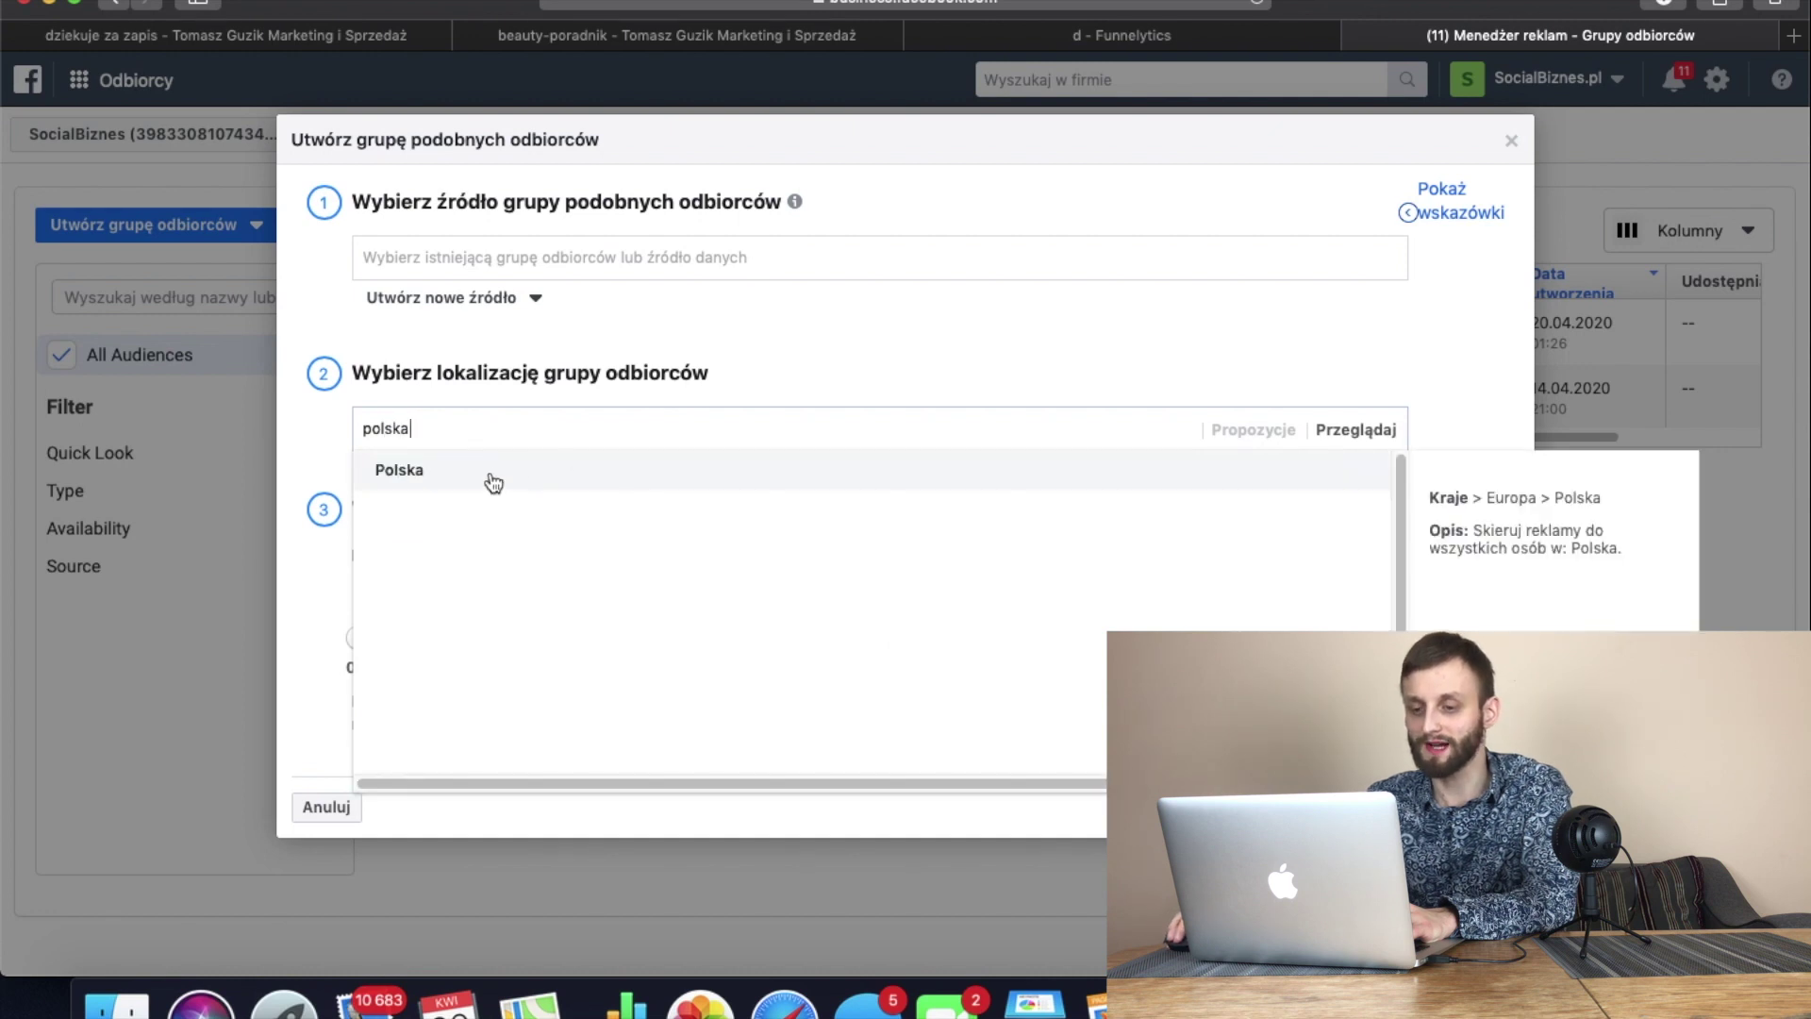
left_click(486, 473)
left_click(1216, 331)
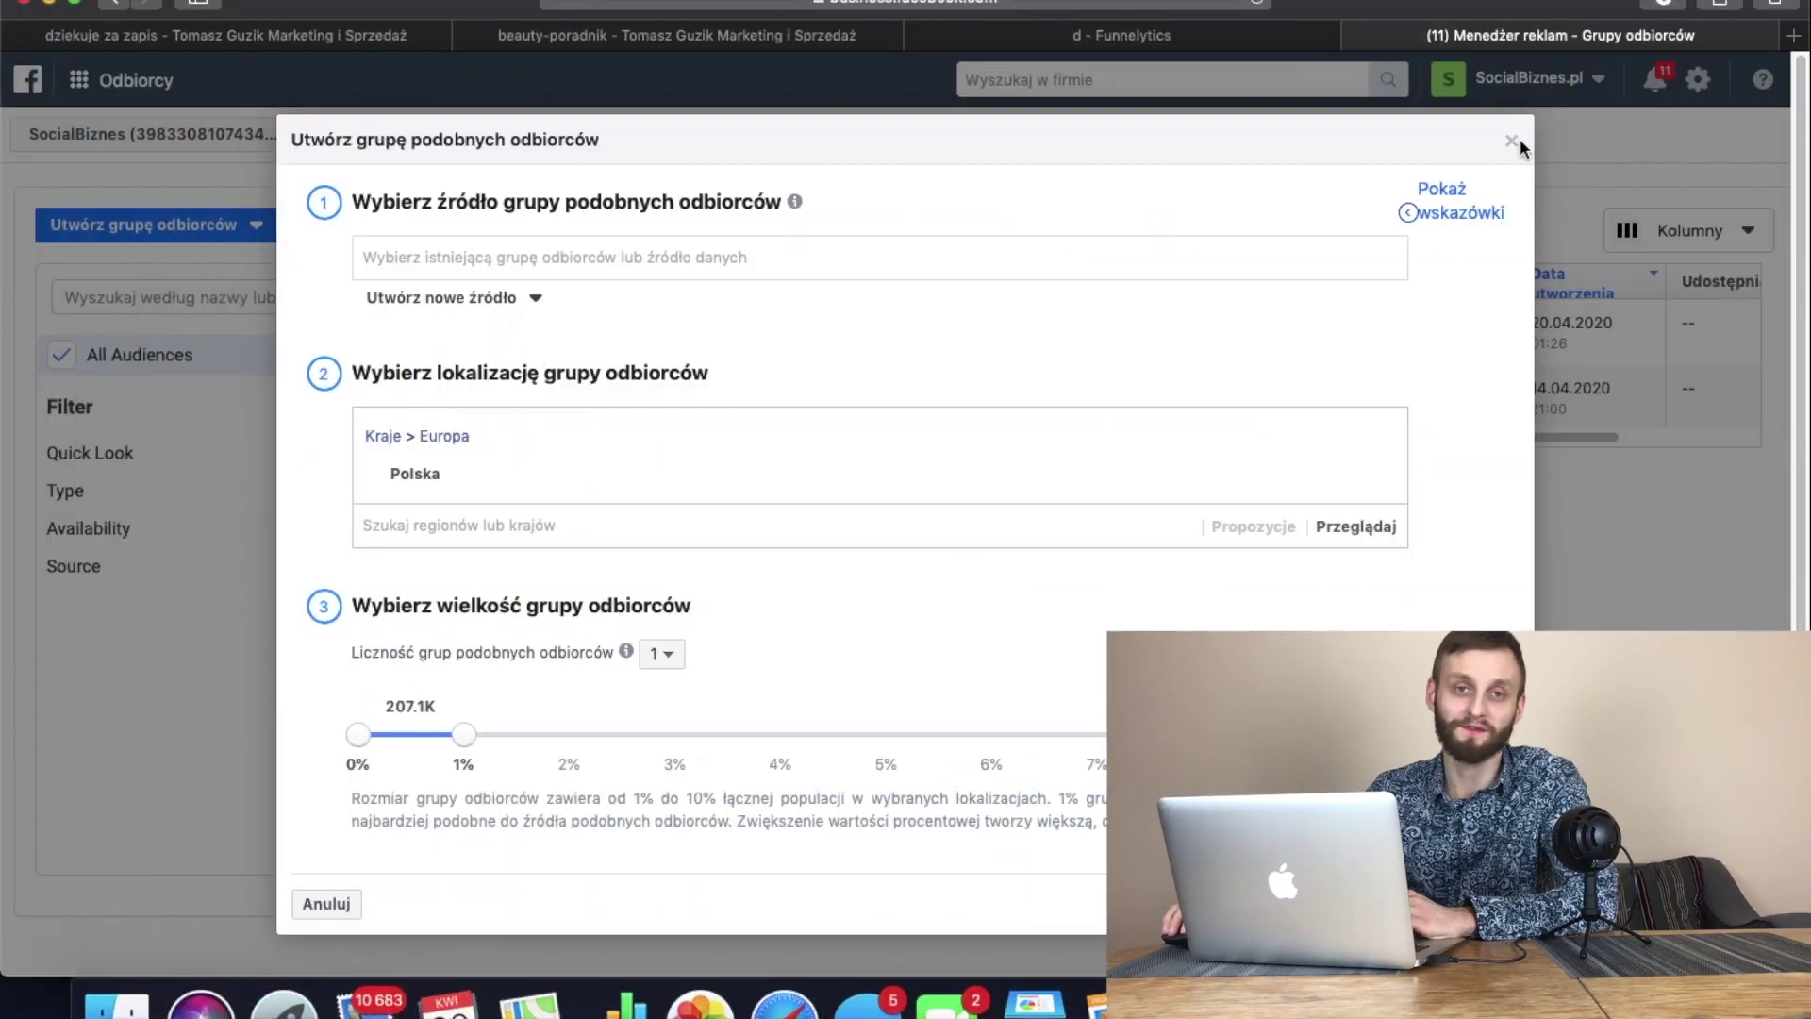
left_click(1511, 141)
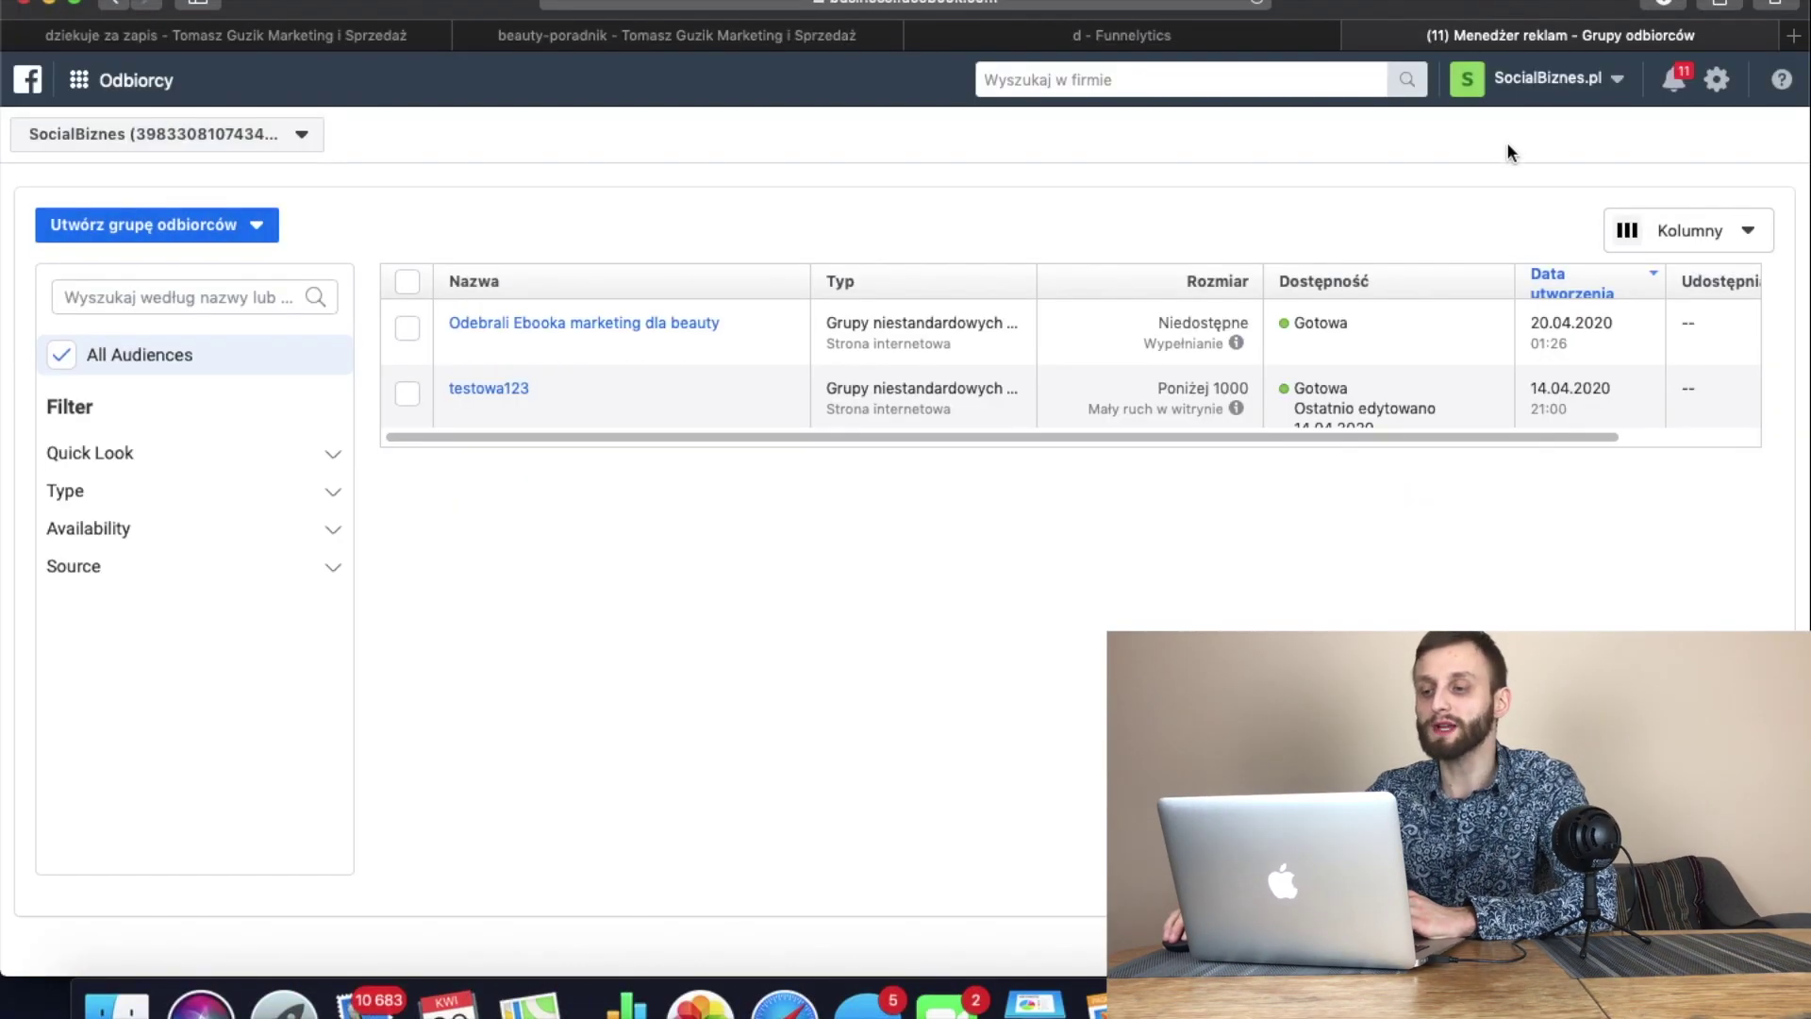
Switch to Funnelytics and review the marketing funnel from the Facebook traffic source through the newsletters to the sales and upsell pages.
left_click(1179, 40)
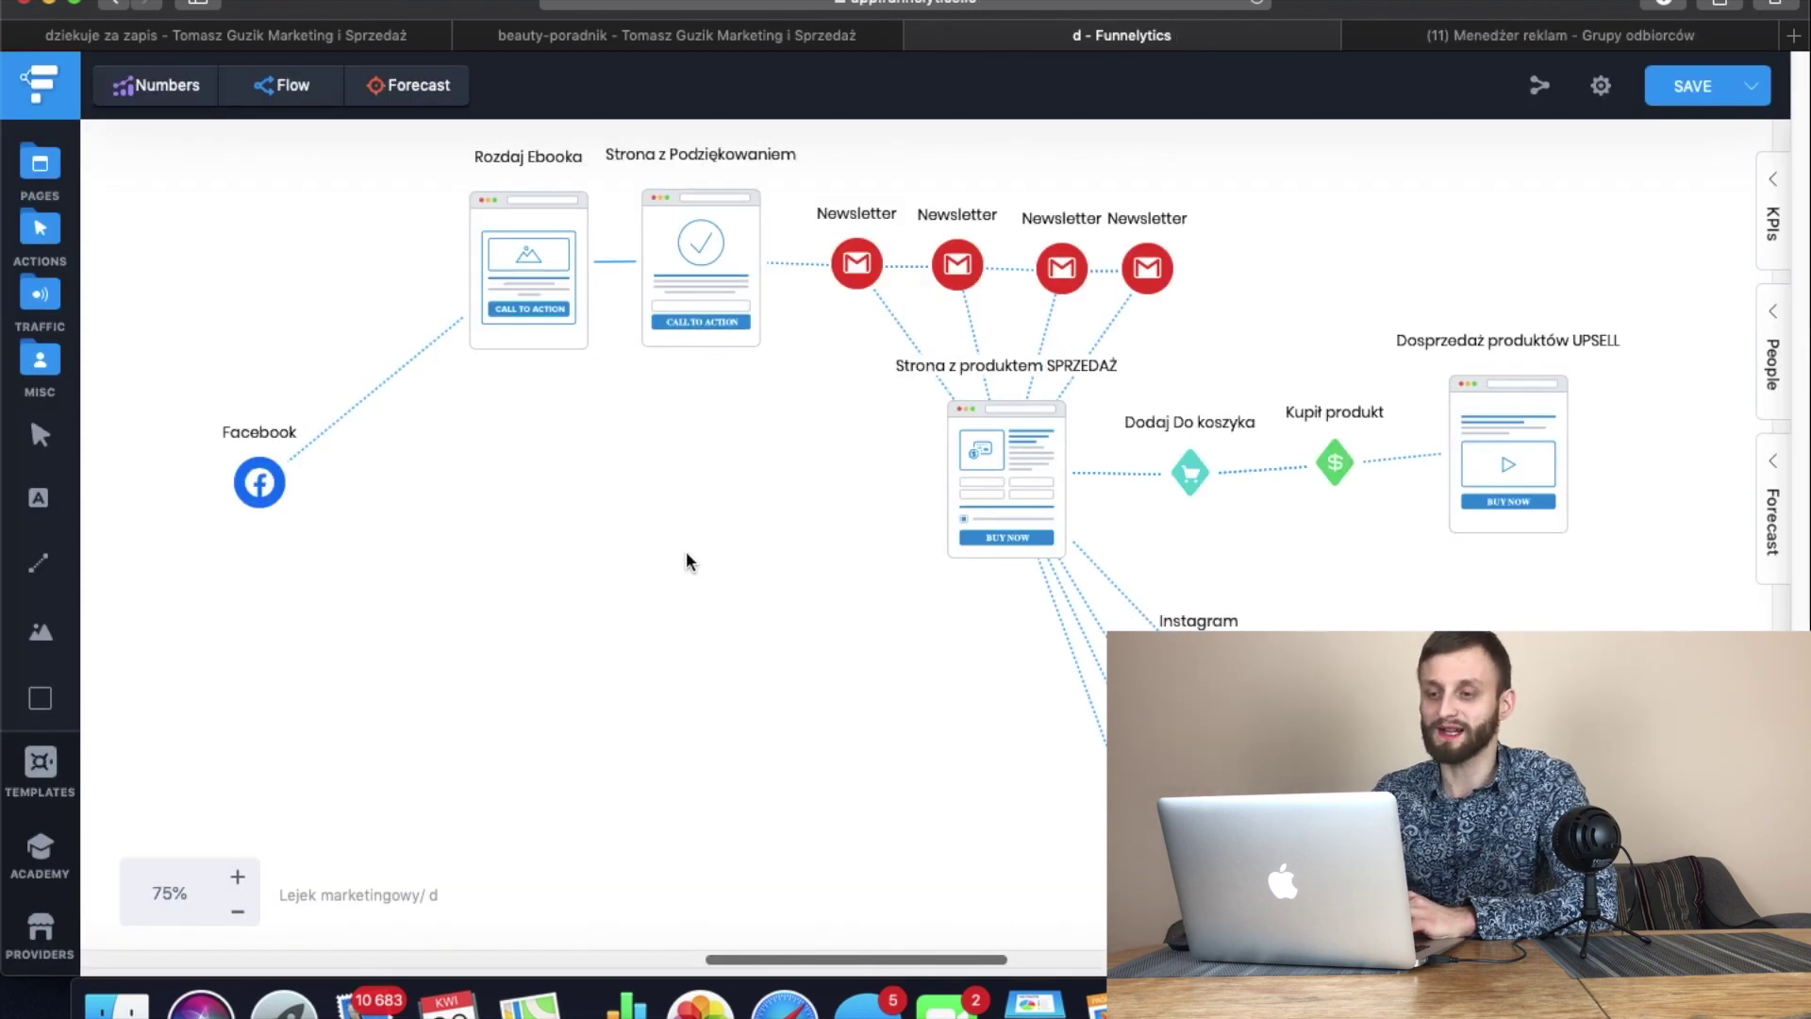
scroll(683, 566, "up", 3)
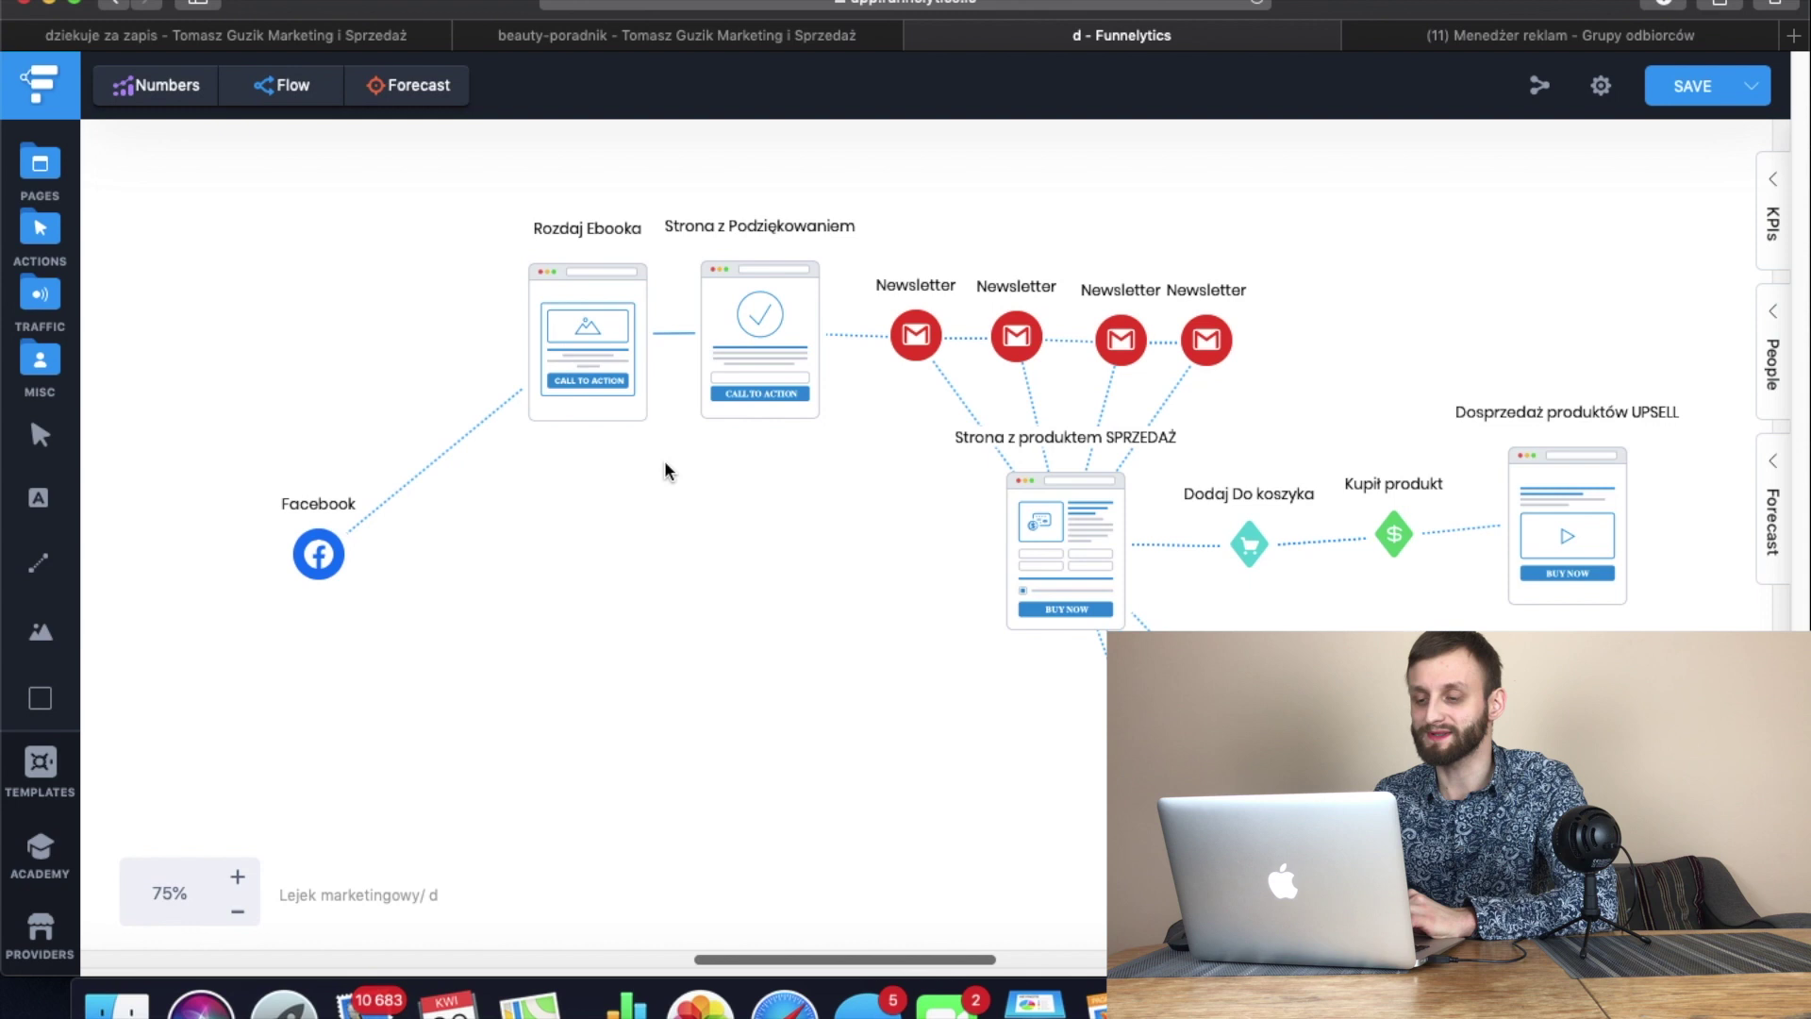
scroll(534, 278, "down", 5)
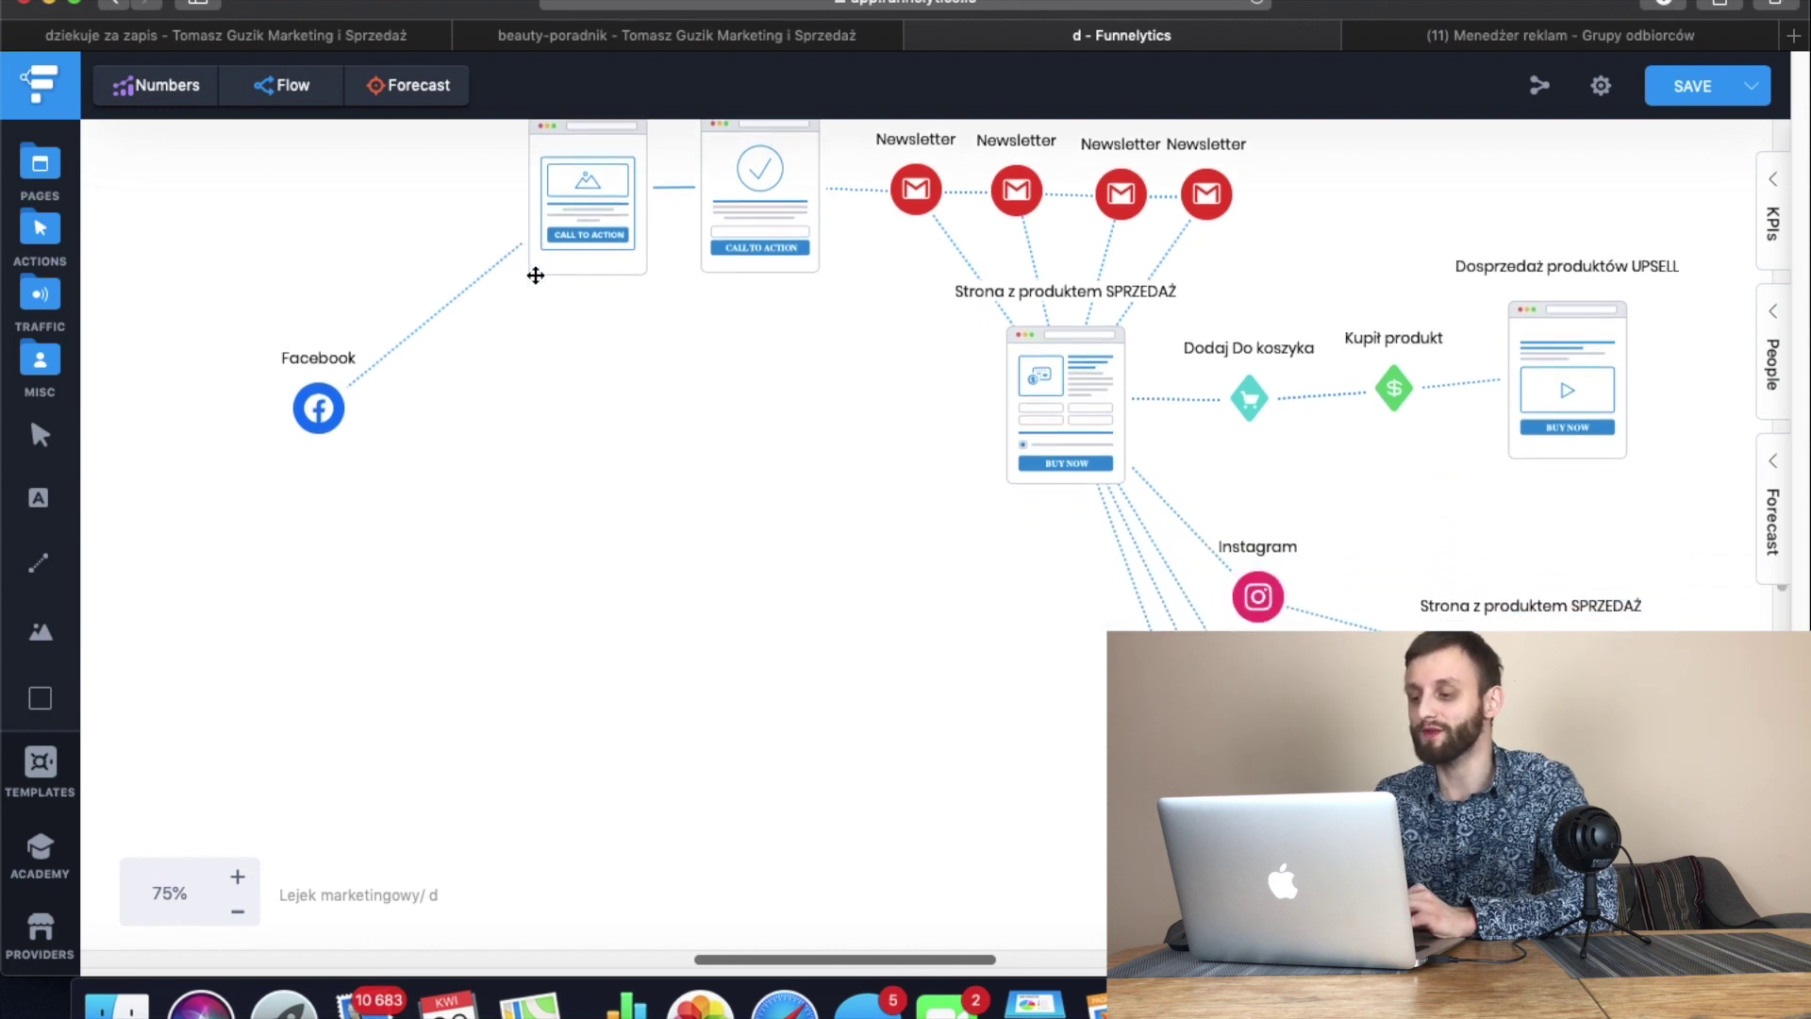
scroll(534, 281, "right", 6)
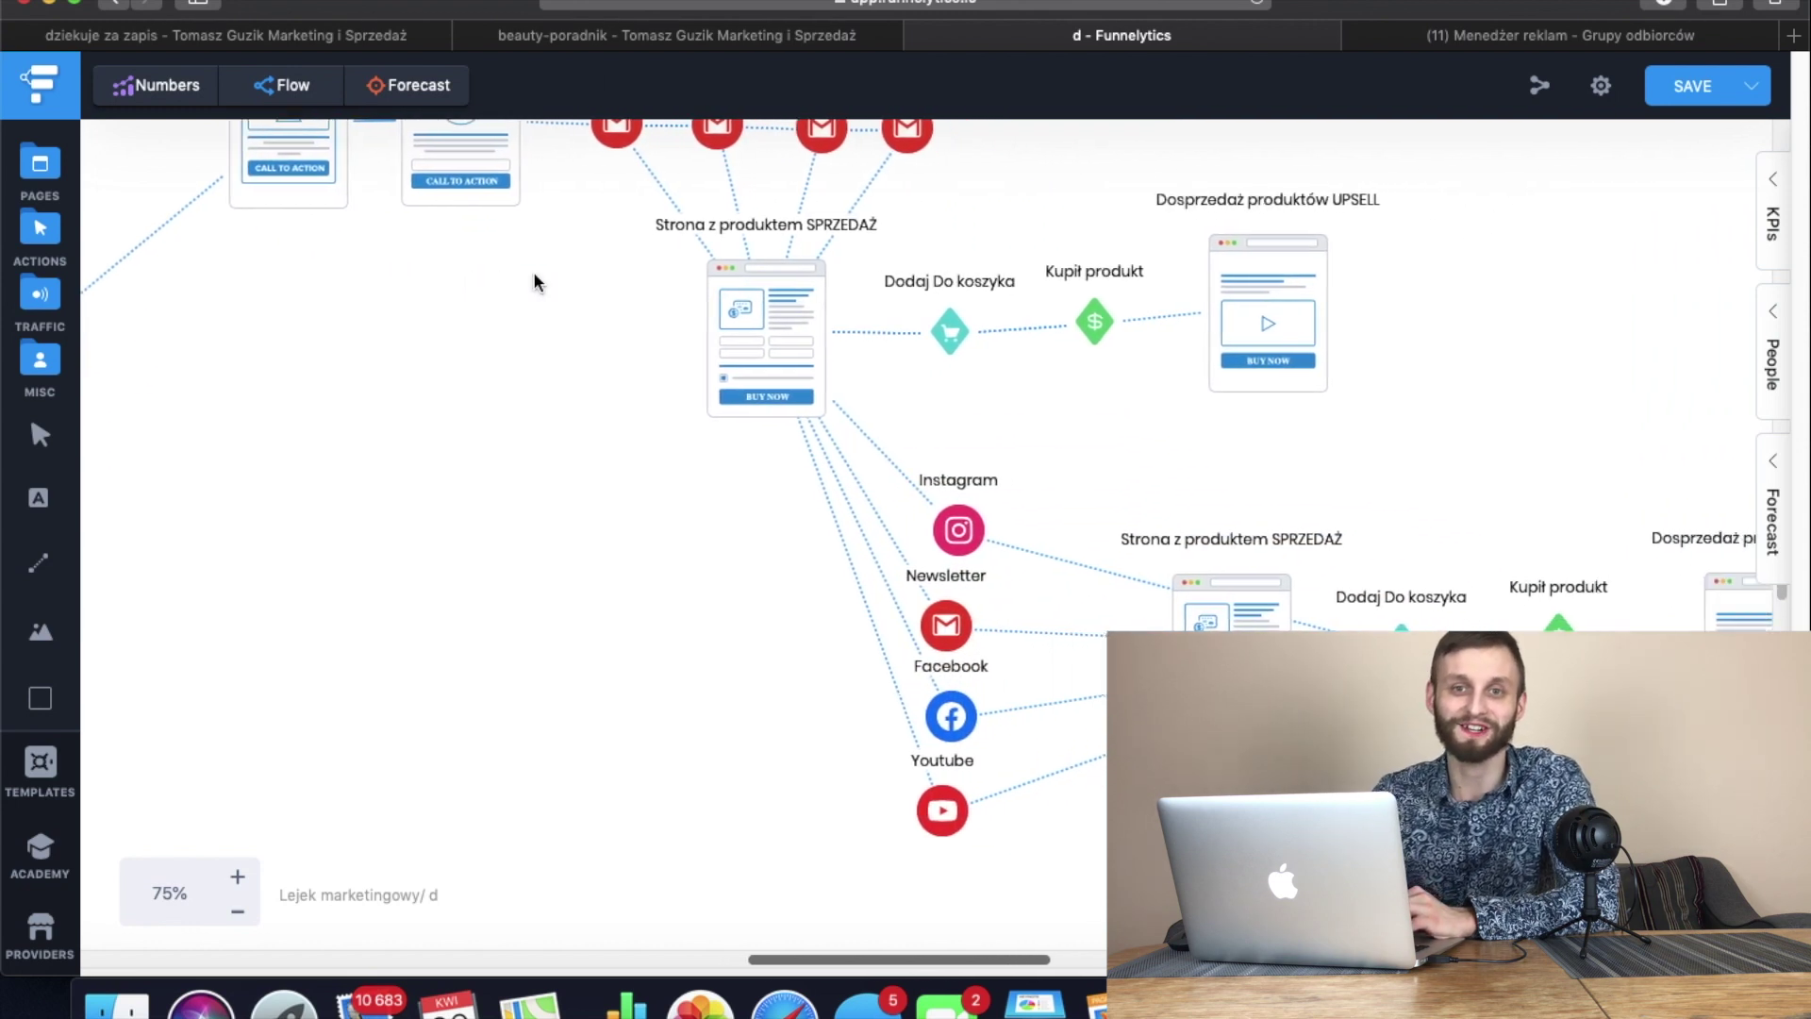
scroll(533, 281, "right", 3)
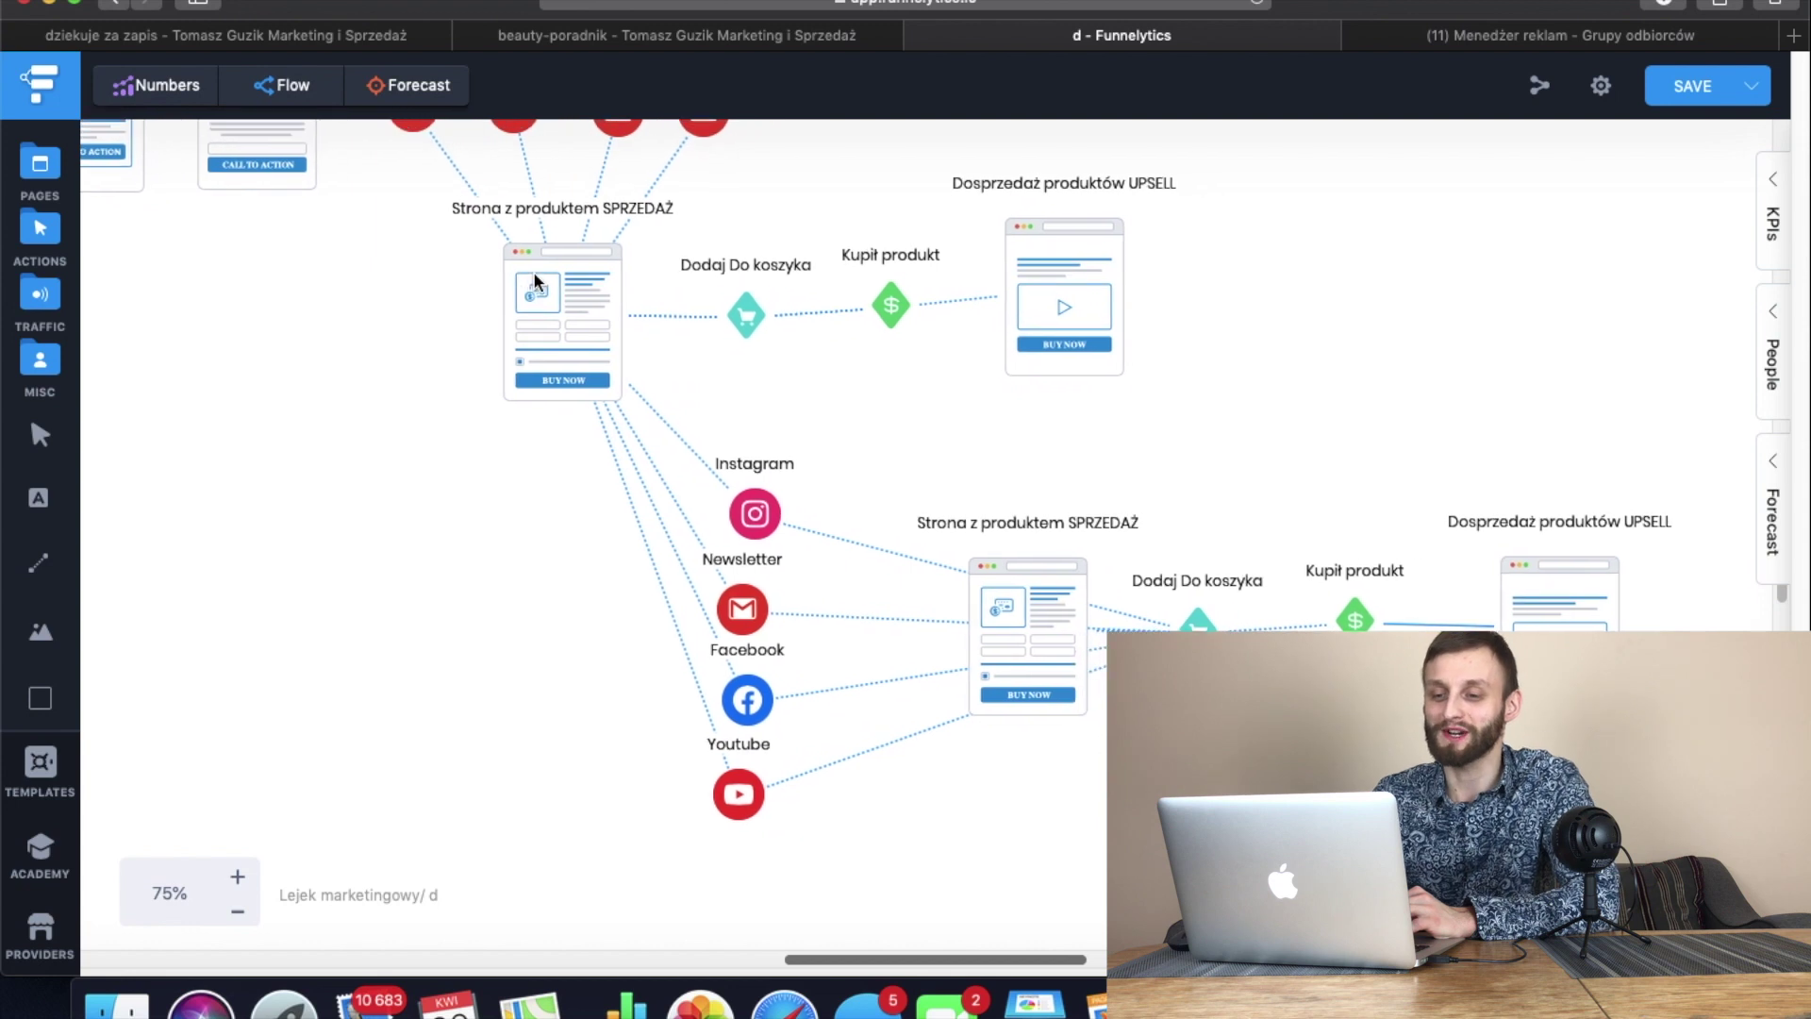
scroll(535, 274, "left", 9)
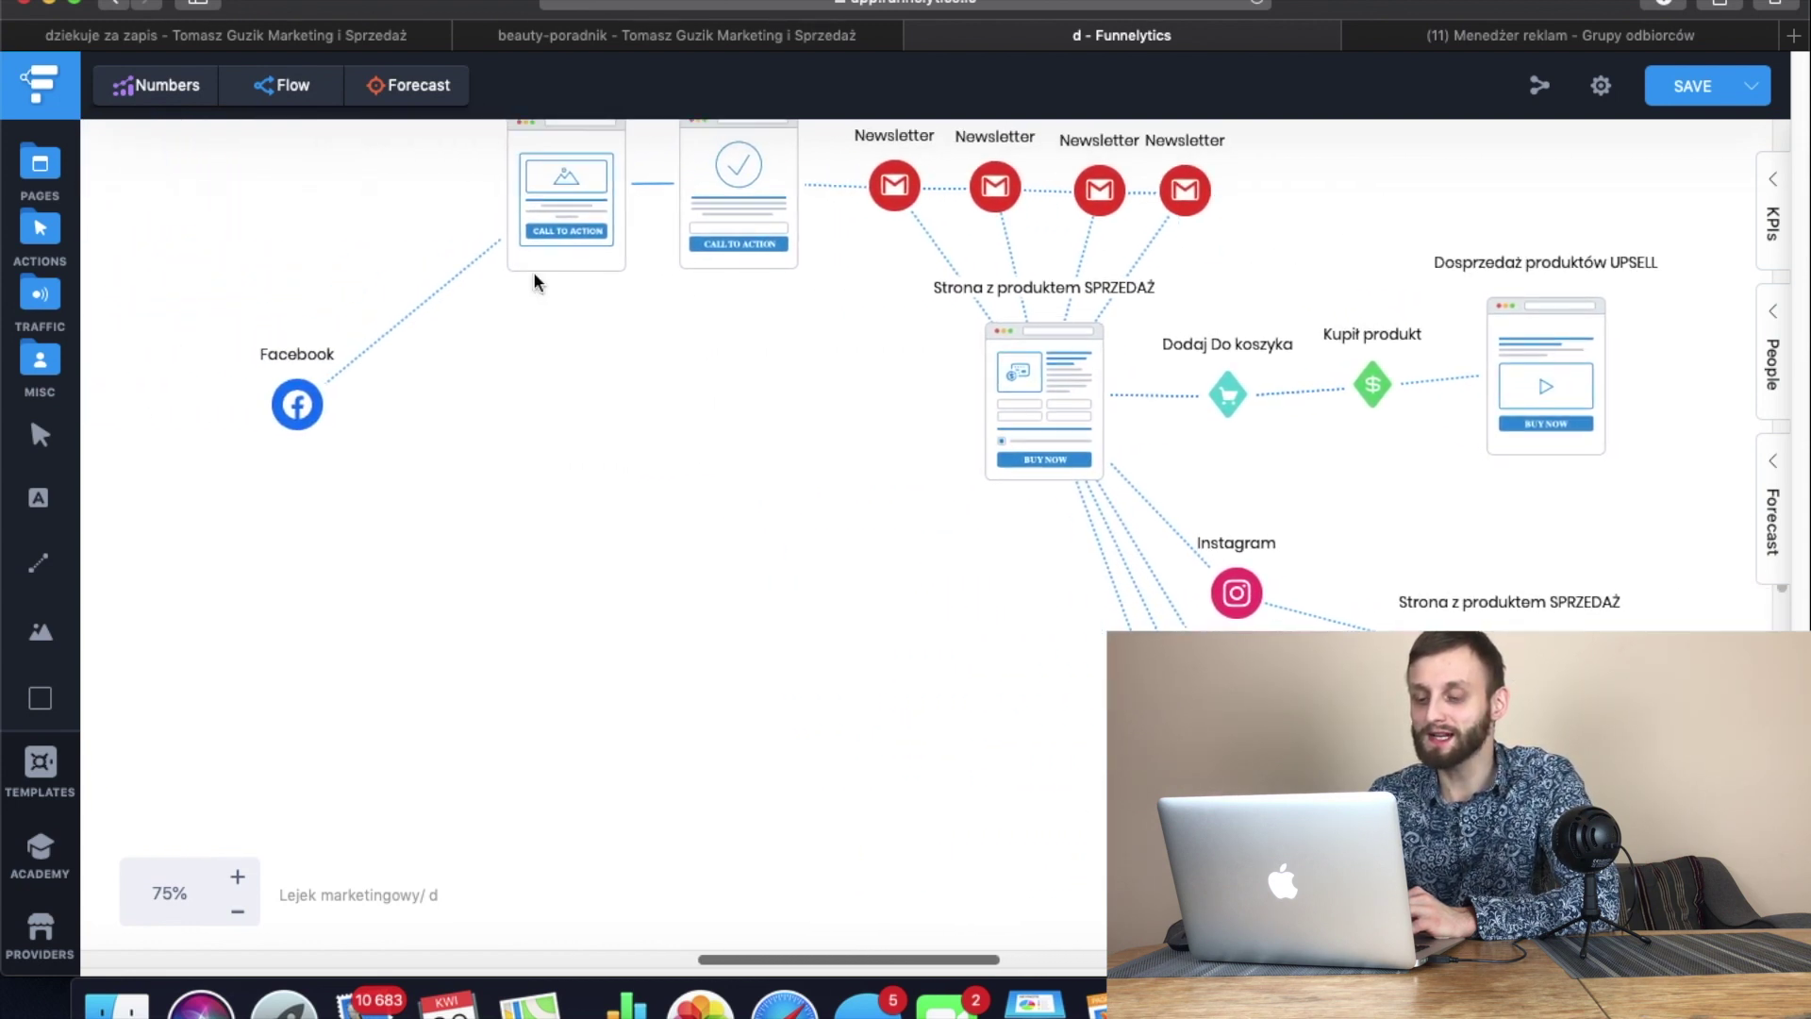
scroll(534, 275, "up", 3)
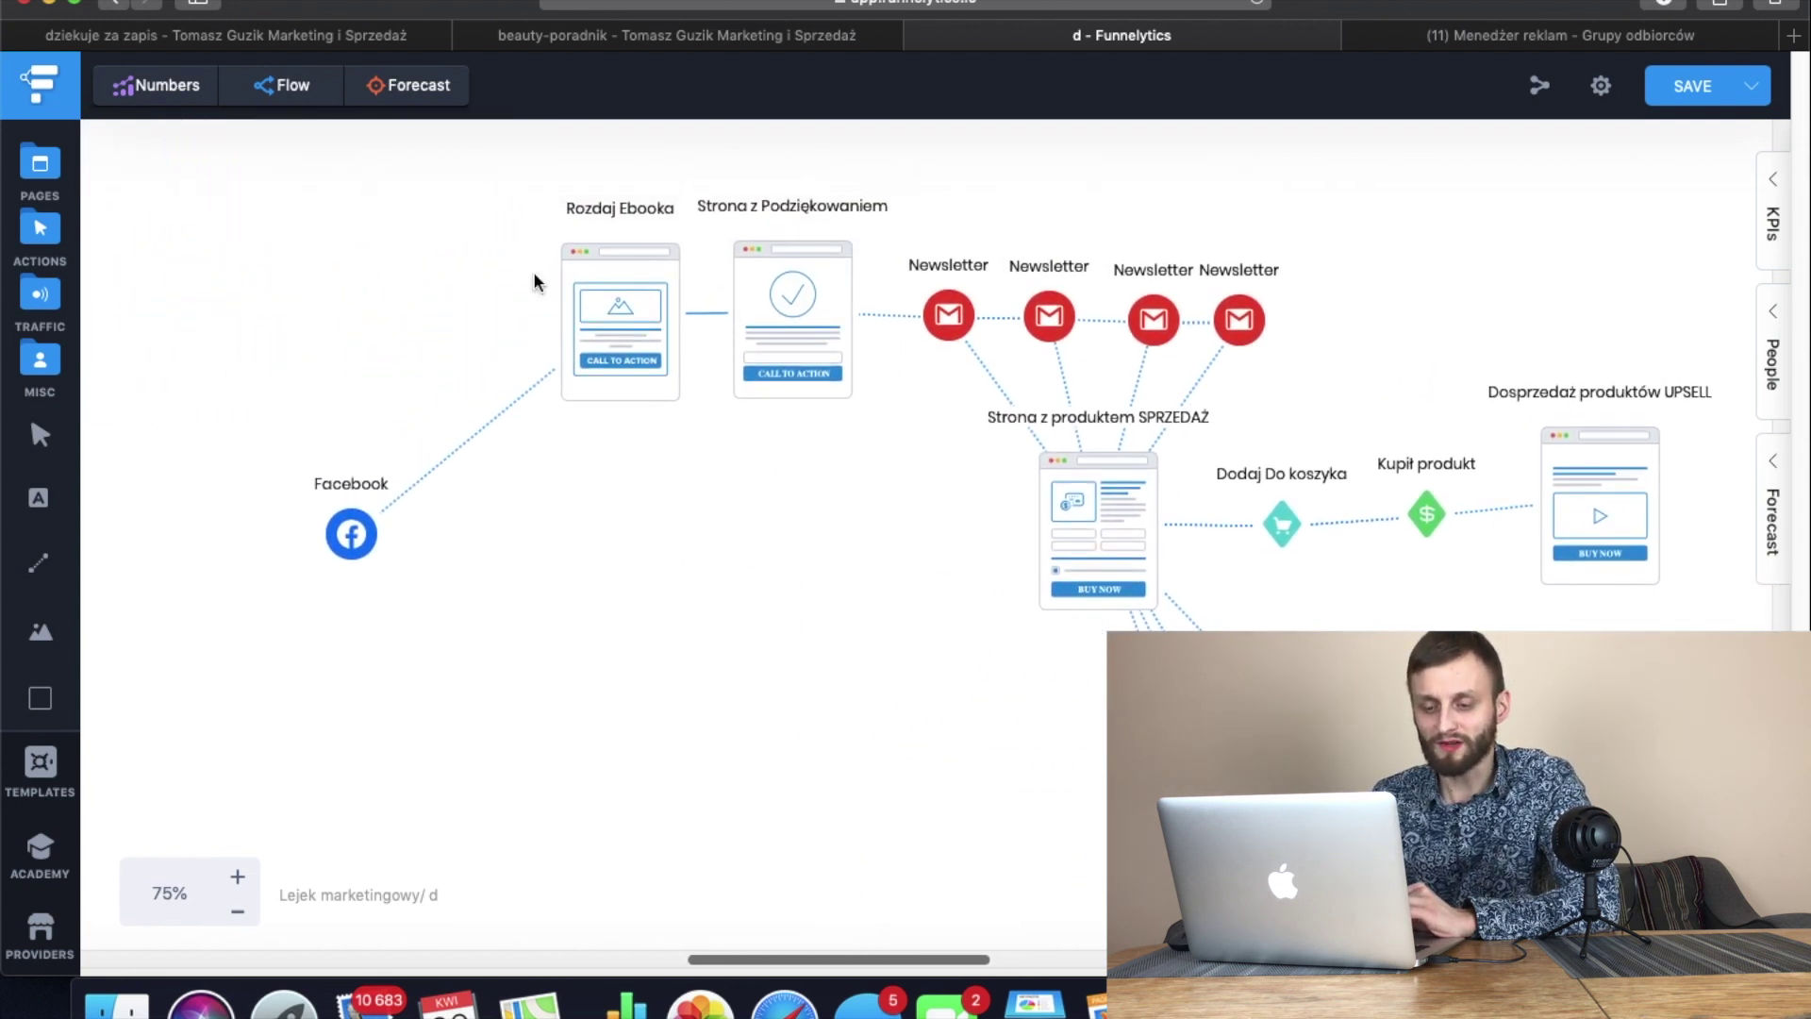
Move the Facebook traffic icon that leads to Rozdaj Ebooka slightly up in the funnel diagram.
left_click_drag(344, 541, 342, 514)
left_click(382, 522)
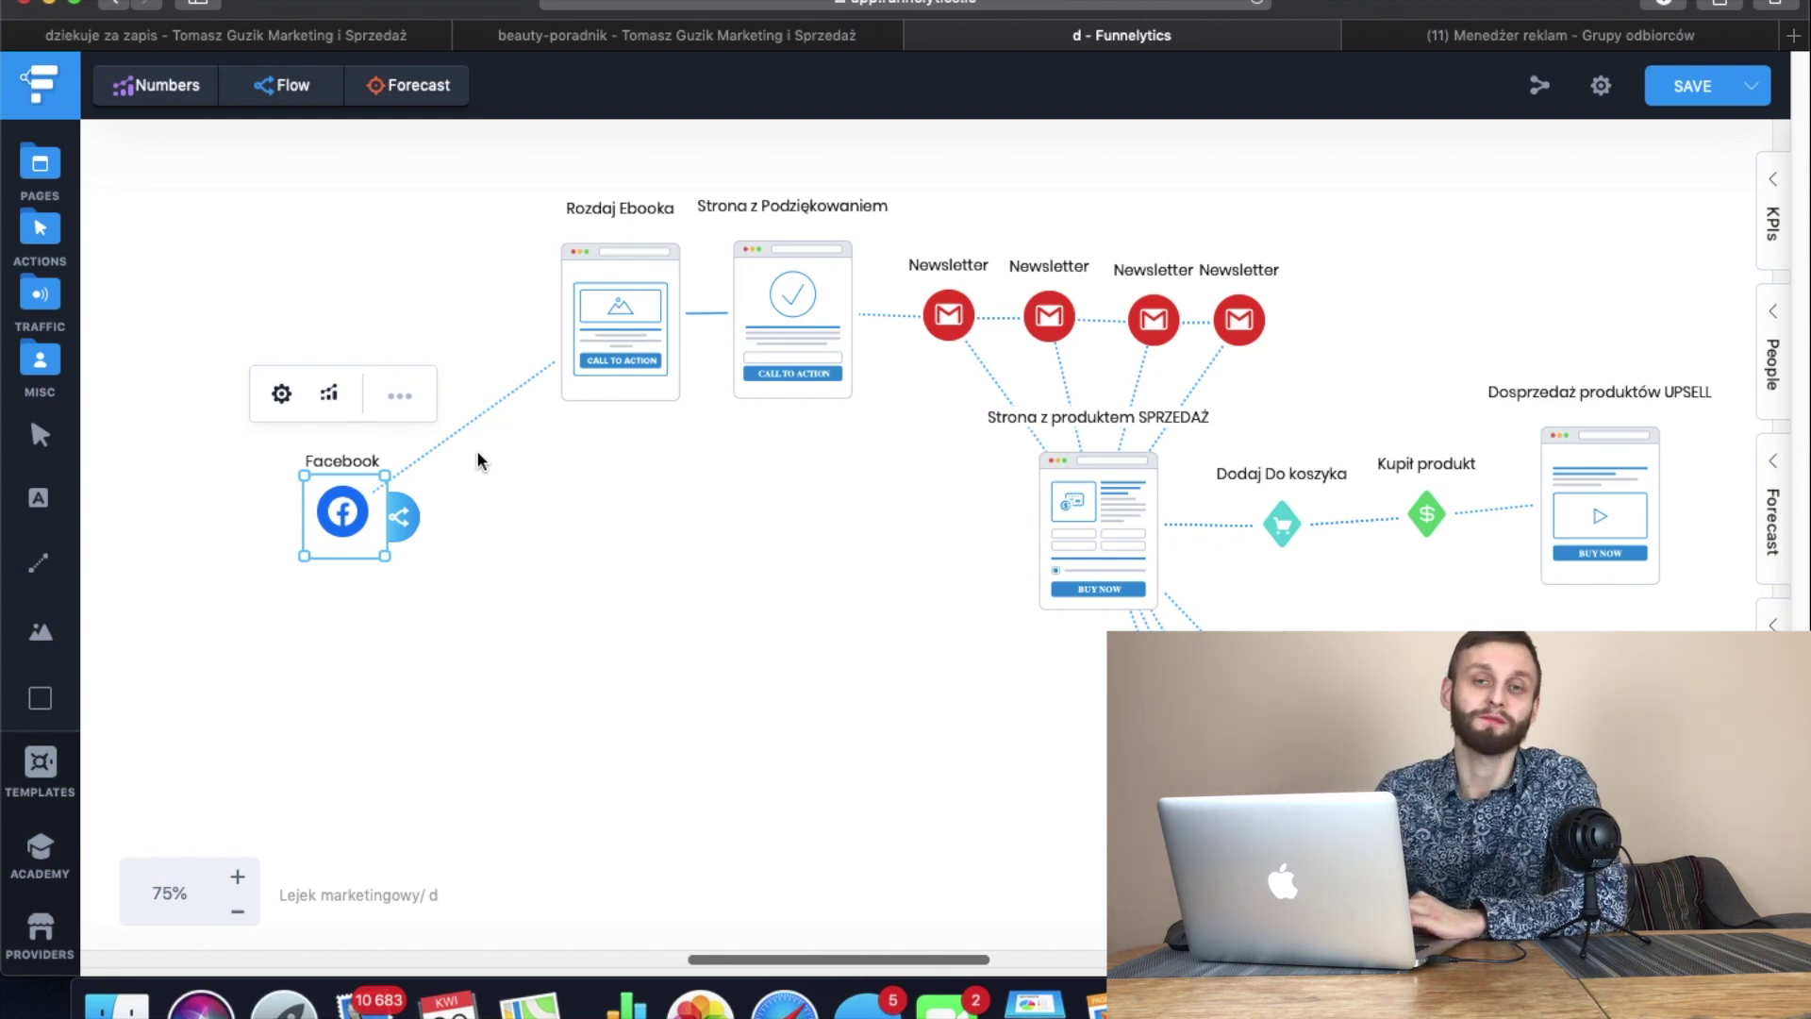
mouse_move(478, 411)
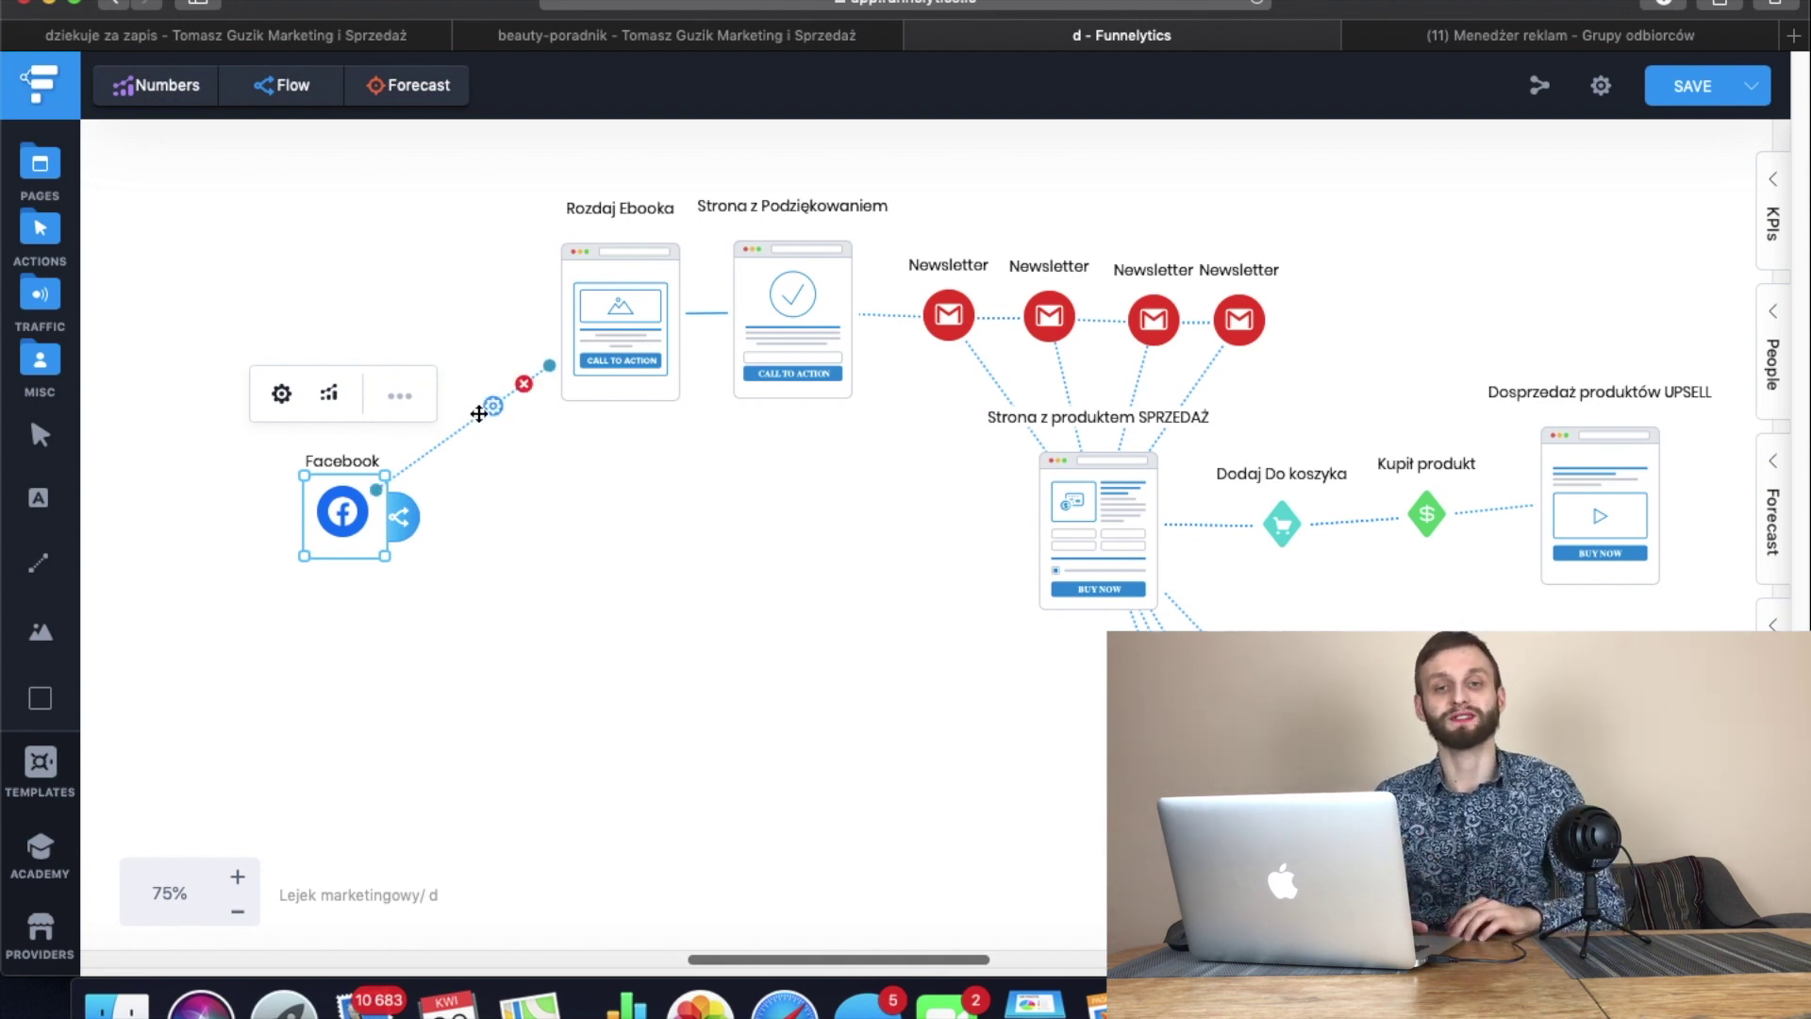